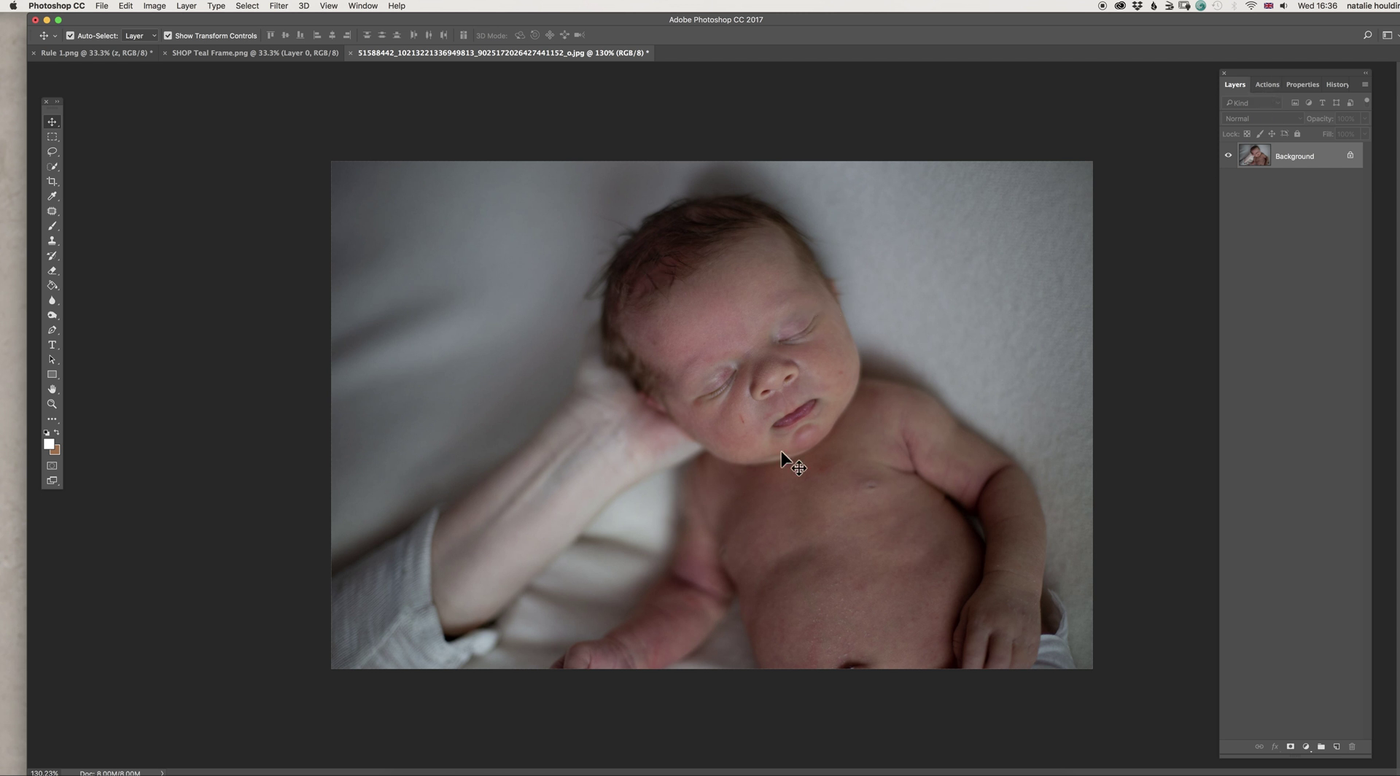
Run the Silky Smooth Skin action on the baby photo and choose the Brush tool for painting on its mask
click(1266, 84)
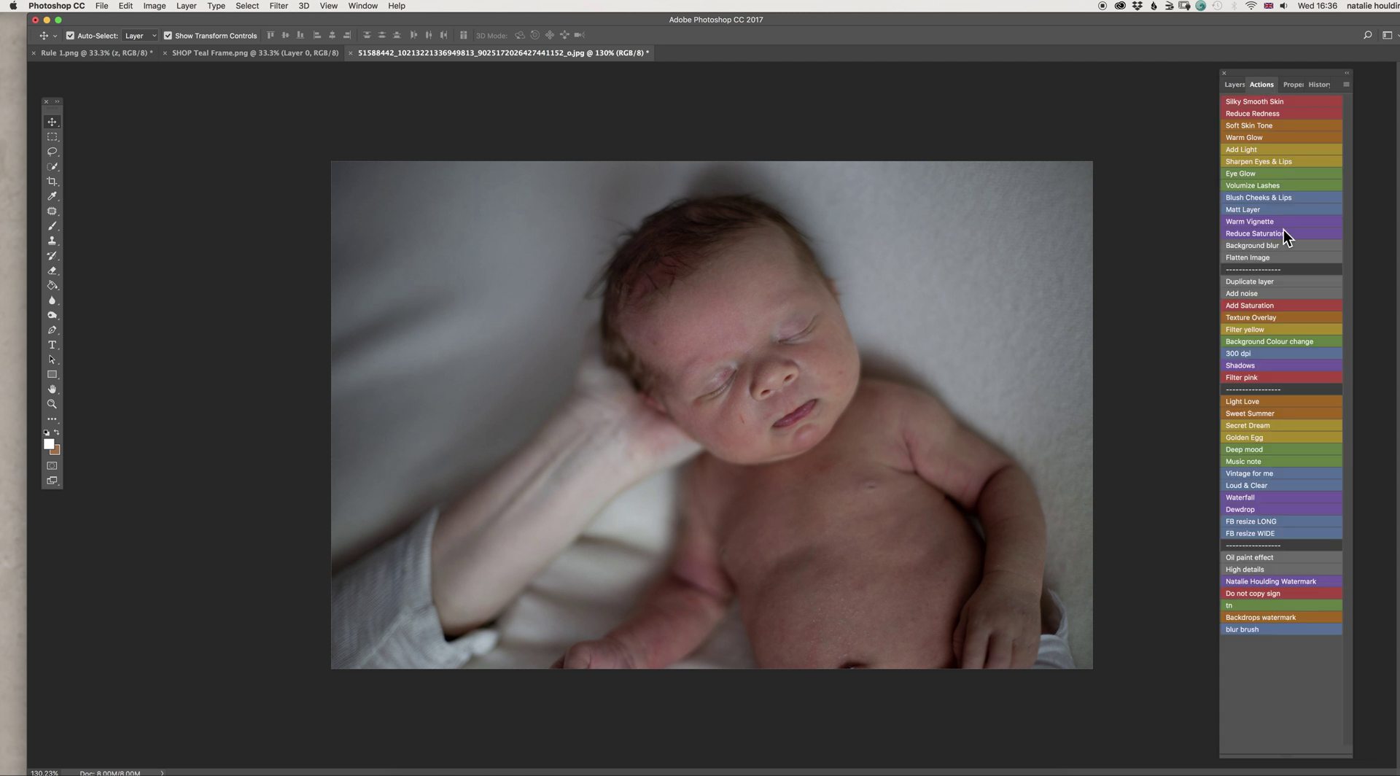
click(1283, 103)
click(52, 227)
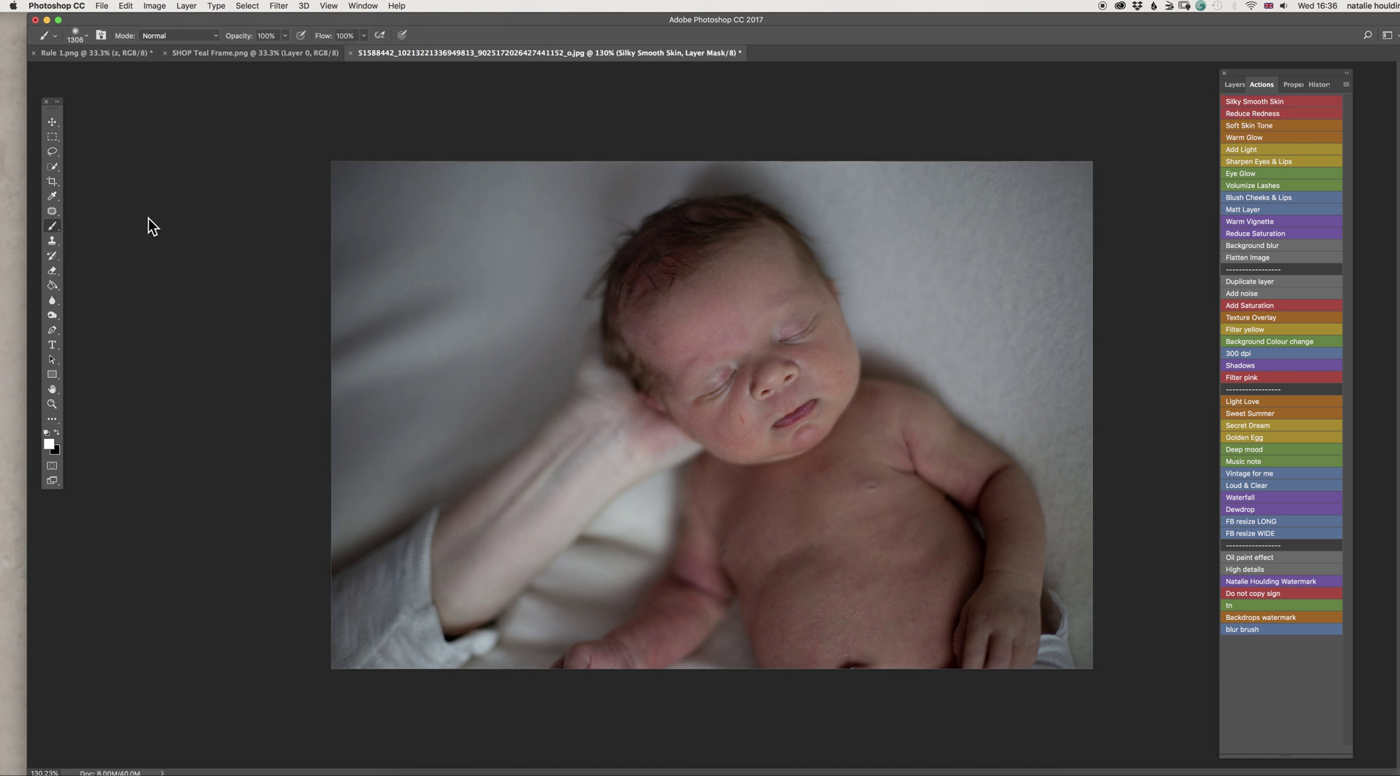
click(1238, 85)
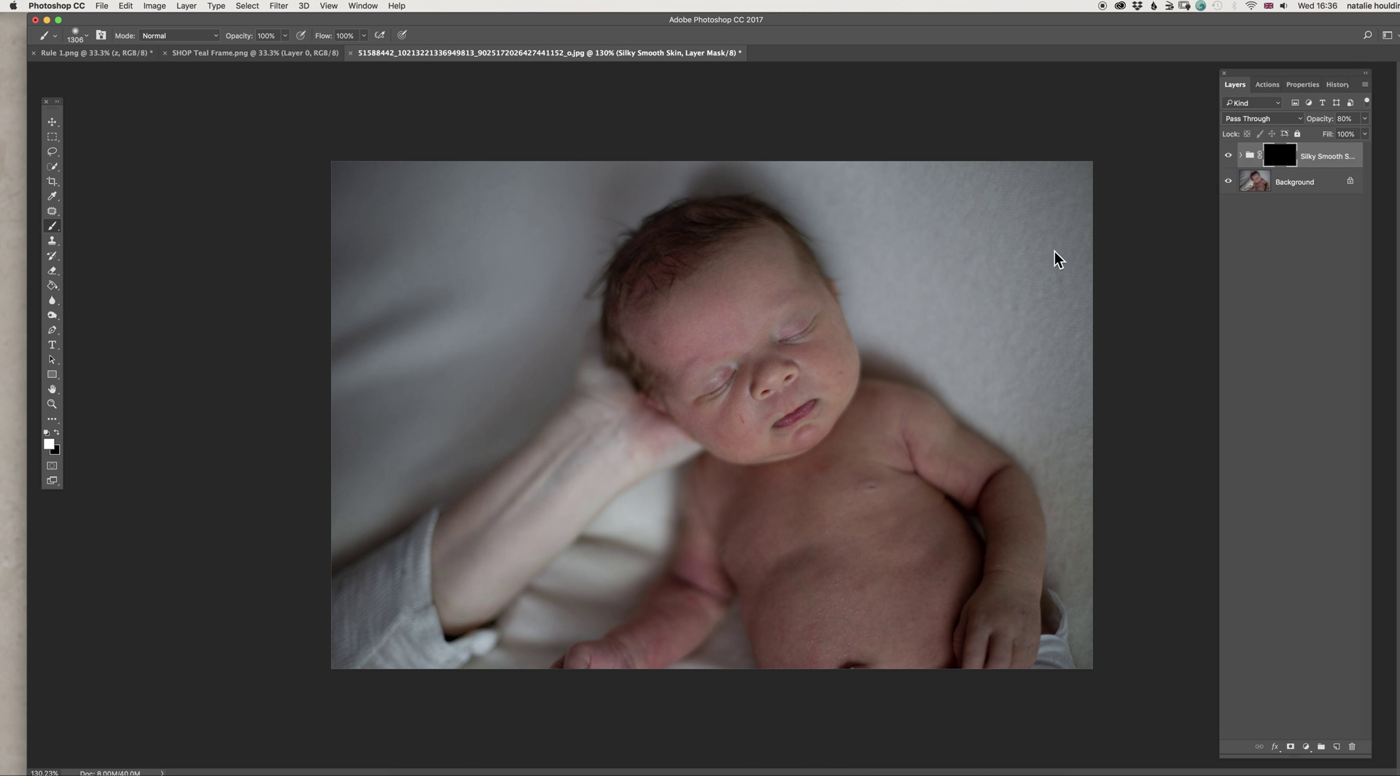
Paint the smoothing mask over the baby's face with a soft 89 px brush at 70% opacity
right_click(1171, 300)
drag(1152, 310, 1126, 306)
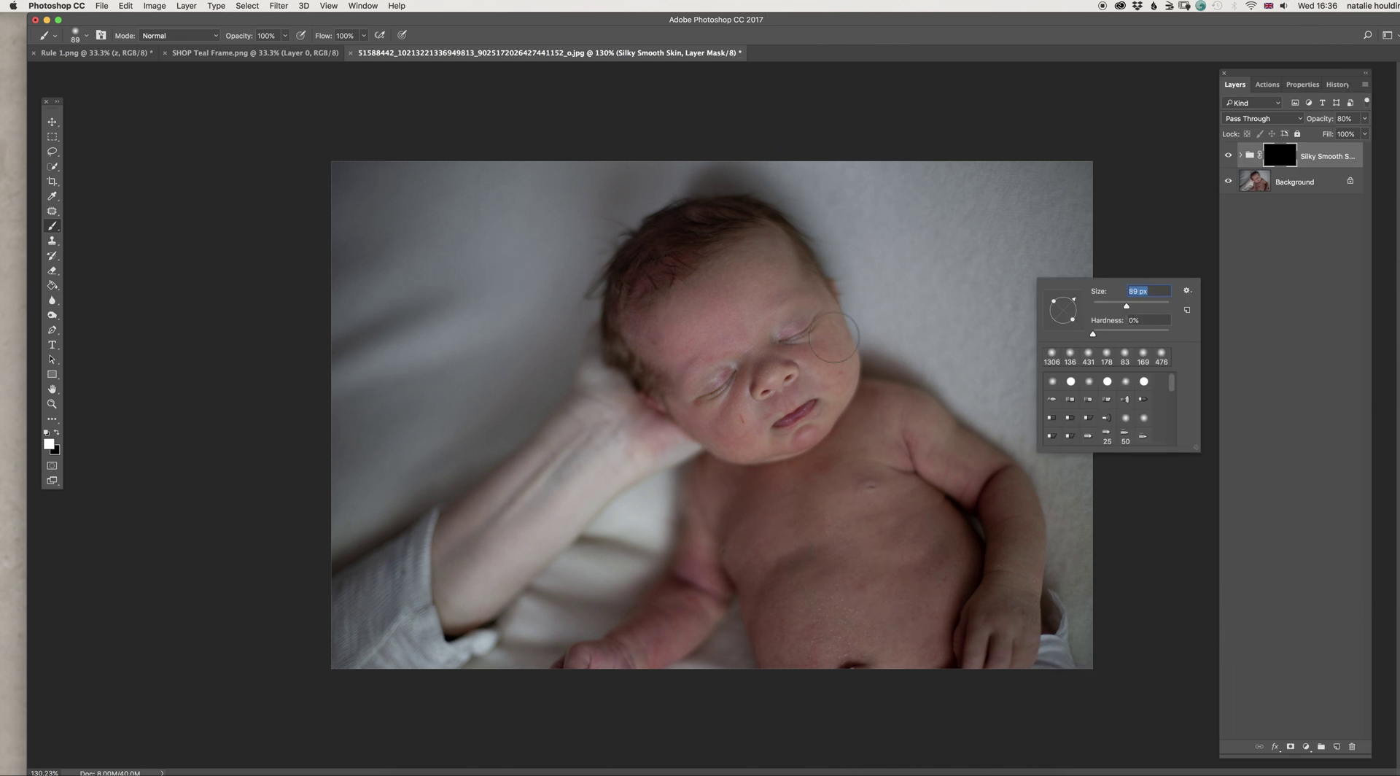
click(285, 35)
drag(284, 50, 268, 50)
mouse_move(691, 316)
mouse_down()
mouse_move(751, 342)
mouse_move(743, 292)
mouse_move(758, 253)
mouse_move(801, 267)
mouse_move(826, 364)
mouse_move(842, 364)
mouse_move(808, 433)
mouse_move(717, 435)
mouse_move(753, 401)
mouse_move(735, 390)
mouse_move(678, 415)
mouse_move(773, 441)
mouse_move(755, 505)
mouse_move(687, 394)
mouse_move(842, 435)
mouse_move(812, 336)
mouse_up()
Smooth the small areas around the nose and eyes with a 43 px brush and flatten the image
scroll(812, 336, up, 5)
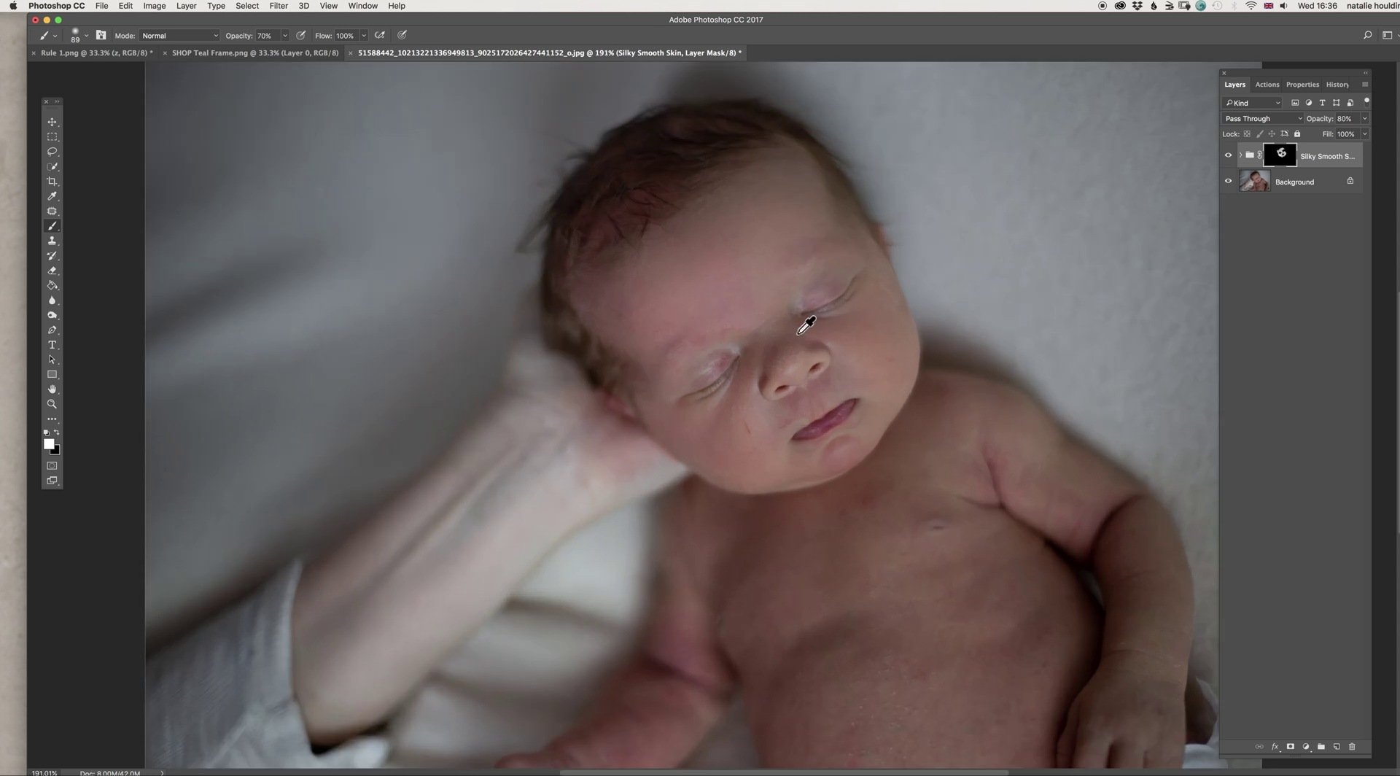
right_click(960, 275)
click(811, 301)
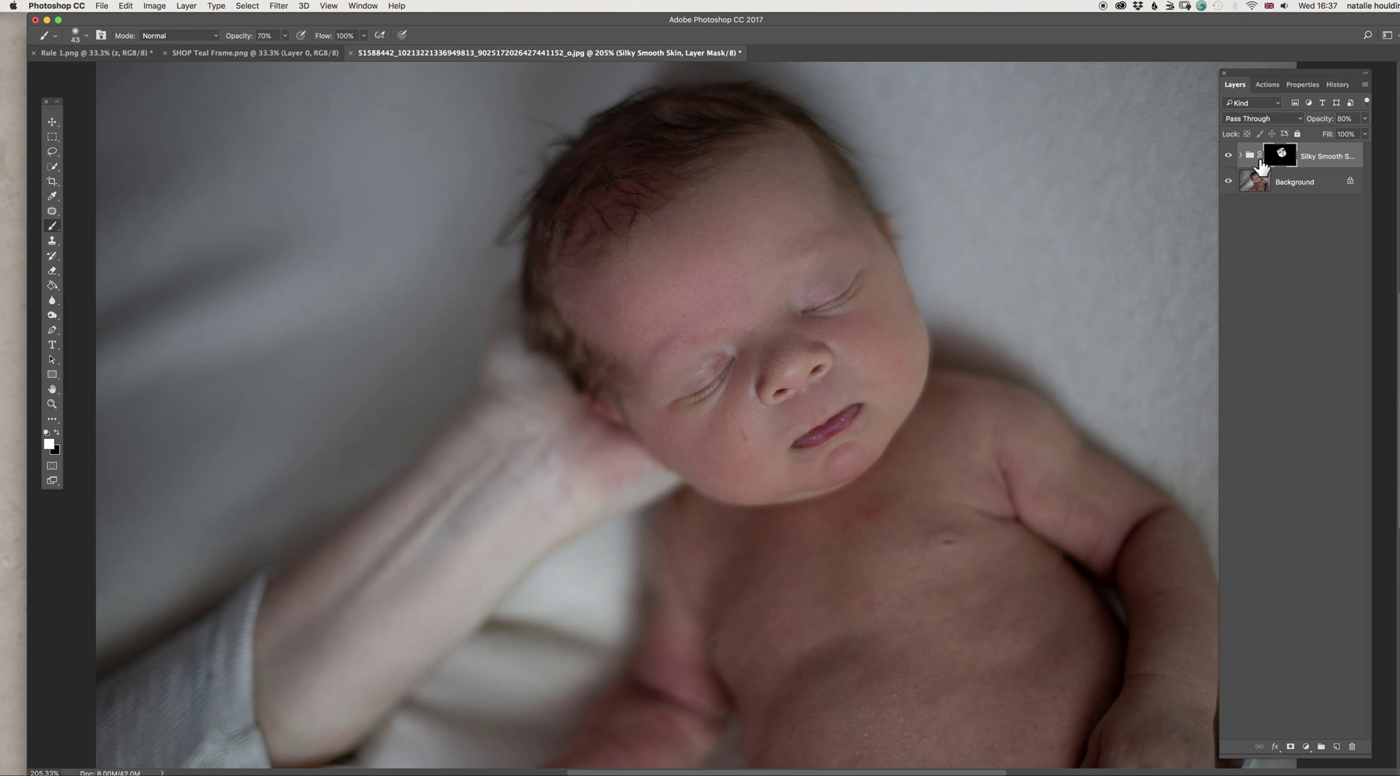
click(1268, 85)
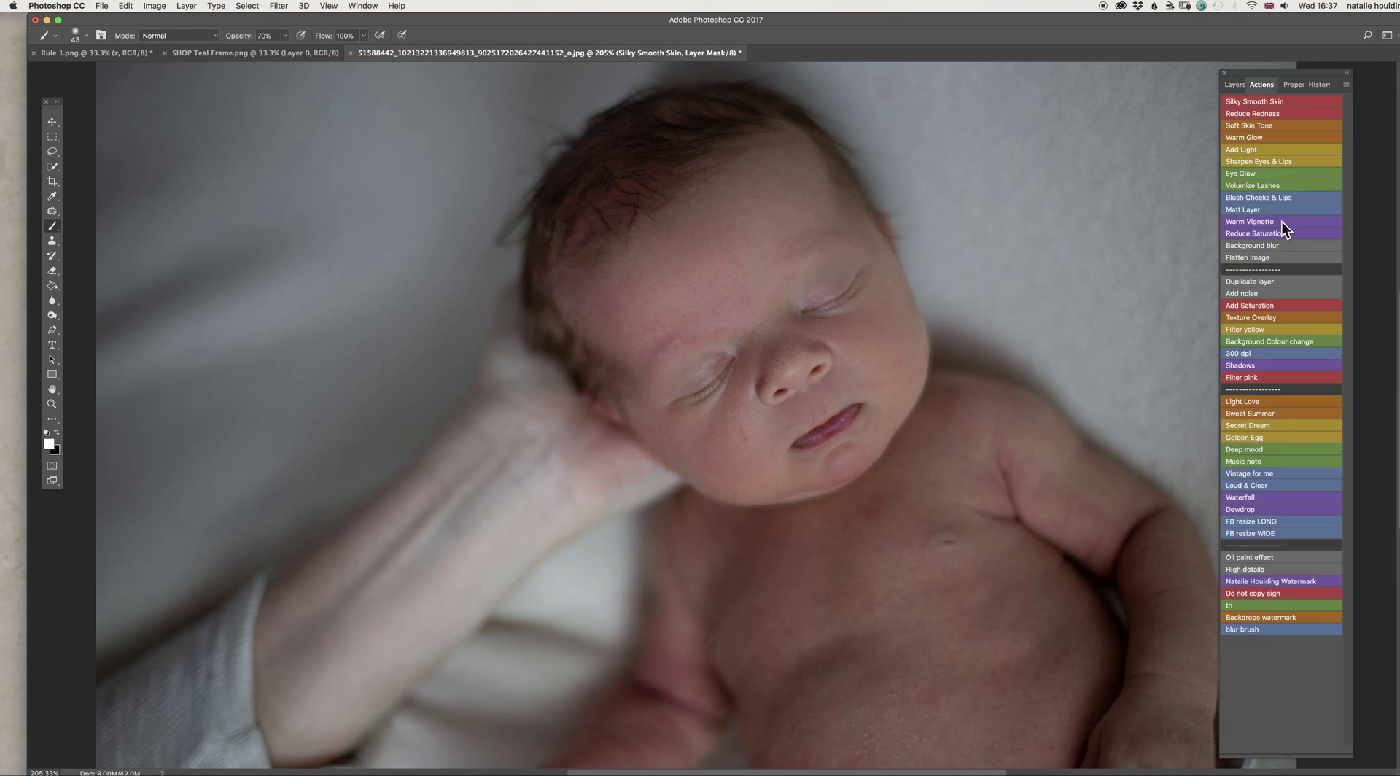
click(1265, 260)
Patch the blemishes and marks on the baby's cheeks, around the mouth and beside the eyes with the Patch tool
click(52, 211)
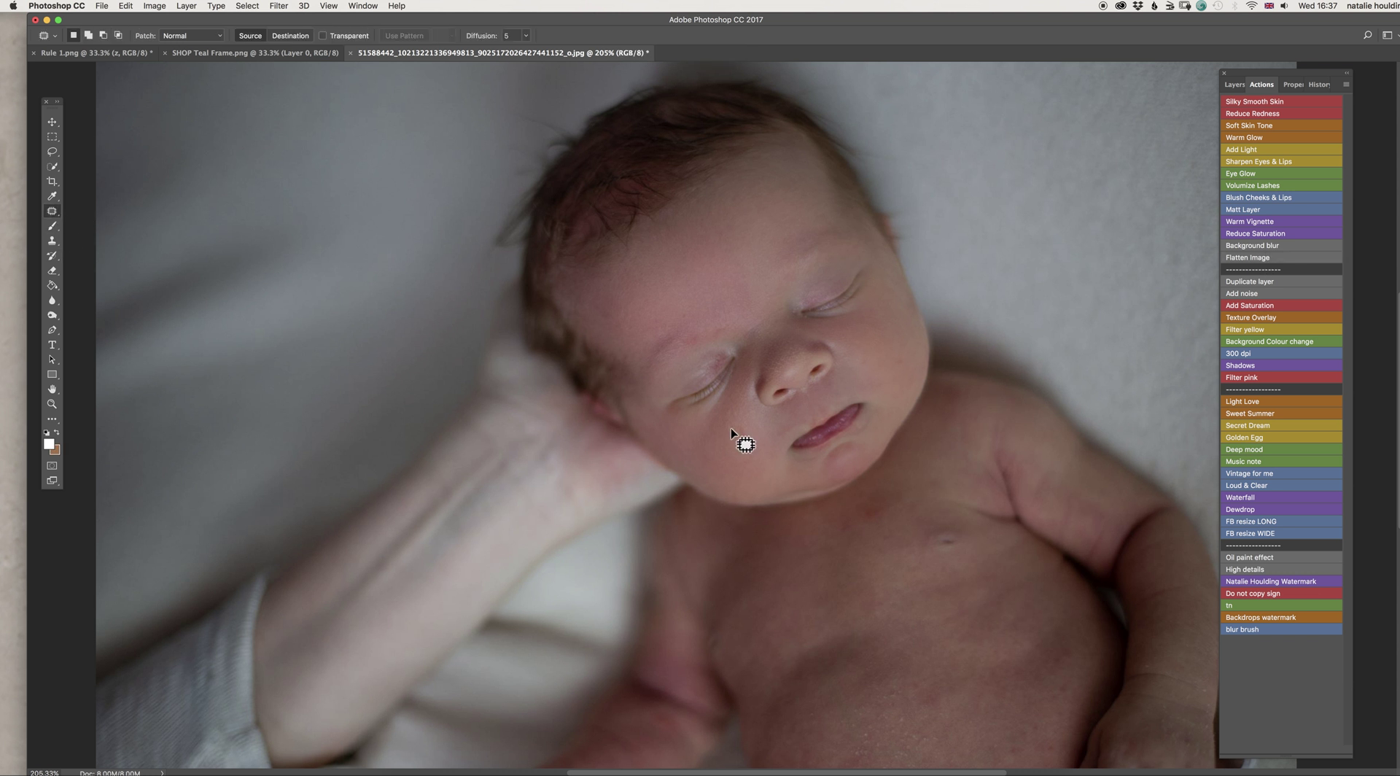
drag(751, 456, 756, 462)
click(729, 442)
drag(904, 353, 908, 369)
drag(805, 428, 778, 434)
click(771, 433)
mouse_move(727, 361)
mouse_down()
mouse_move(694, 366)
mouse_move(700, 326)
mouse_move(738, 431)
mouse_move(671, 418)
mouse_up()
click(706, 366)
click(690, 325)
click(690, 352)
click(671, 421)
Run the Soft Skin Tone action and set up a soft 172 px brush at 27% opacity for evening the skin
click(1265, 124)
click(52, 225)
right_click(977, 201)
click(1022, 233)
click(281, 35)
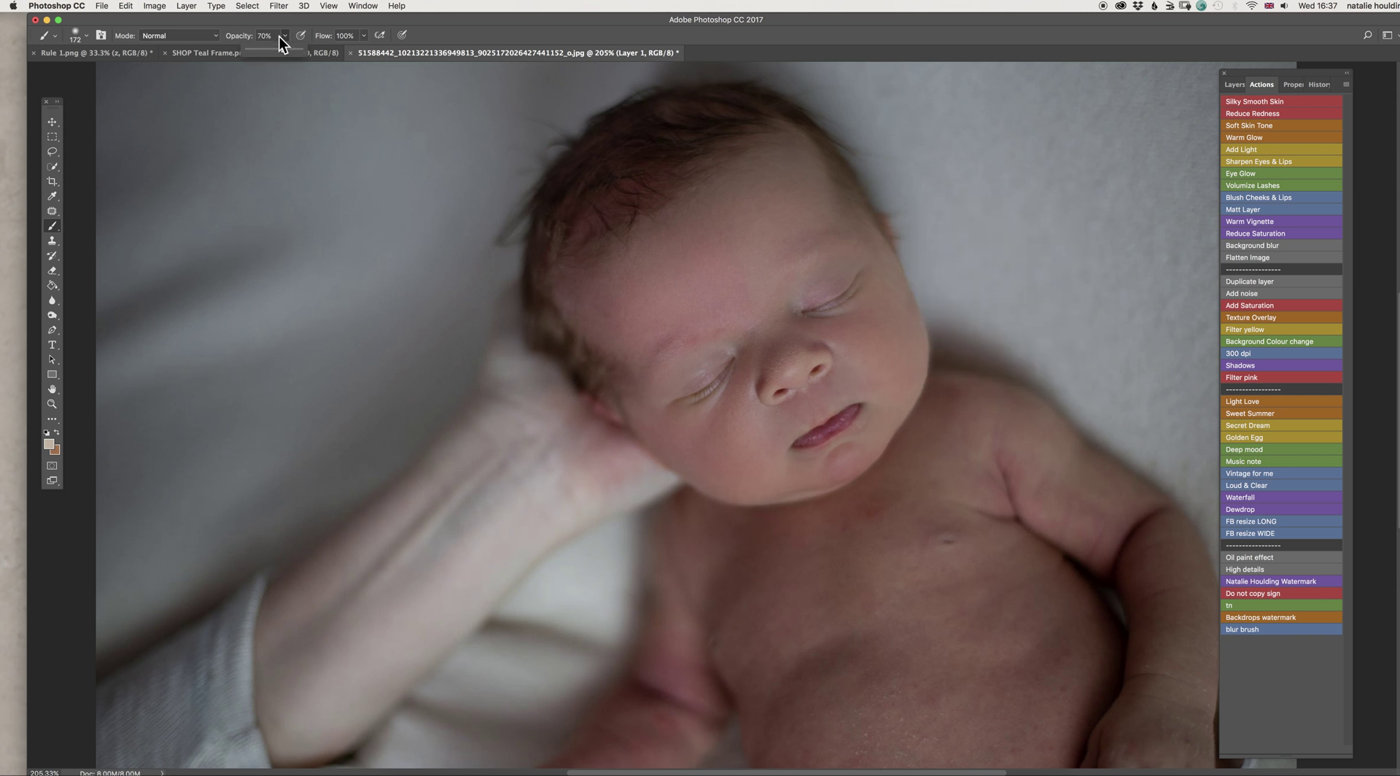
drag(287, 49, 262, 48)
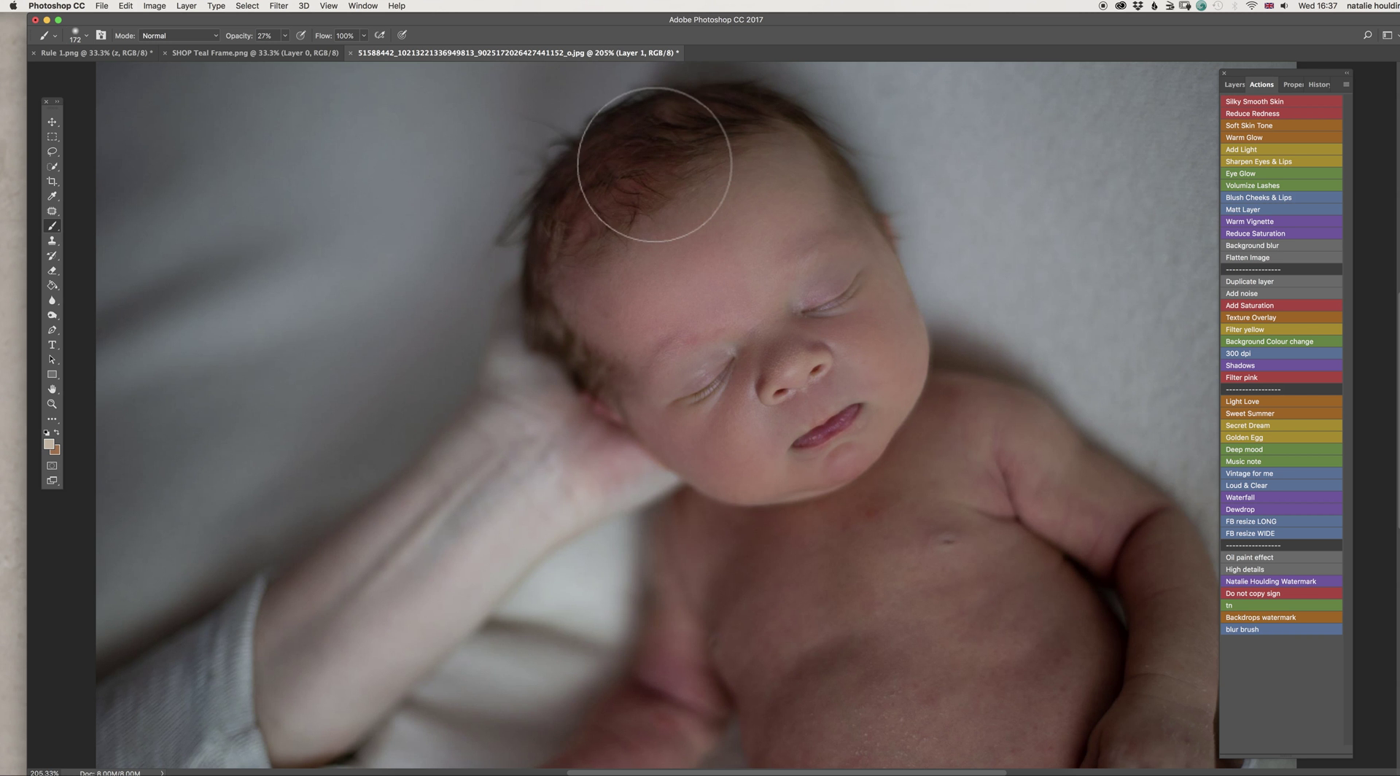
Even the skin tone on the baby's face with a 70 px brush and flatten the image
right_click(1063, 239)
drag(1109, 220, 1094, 221)
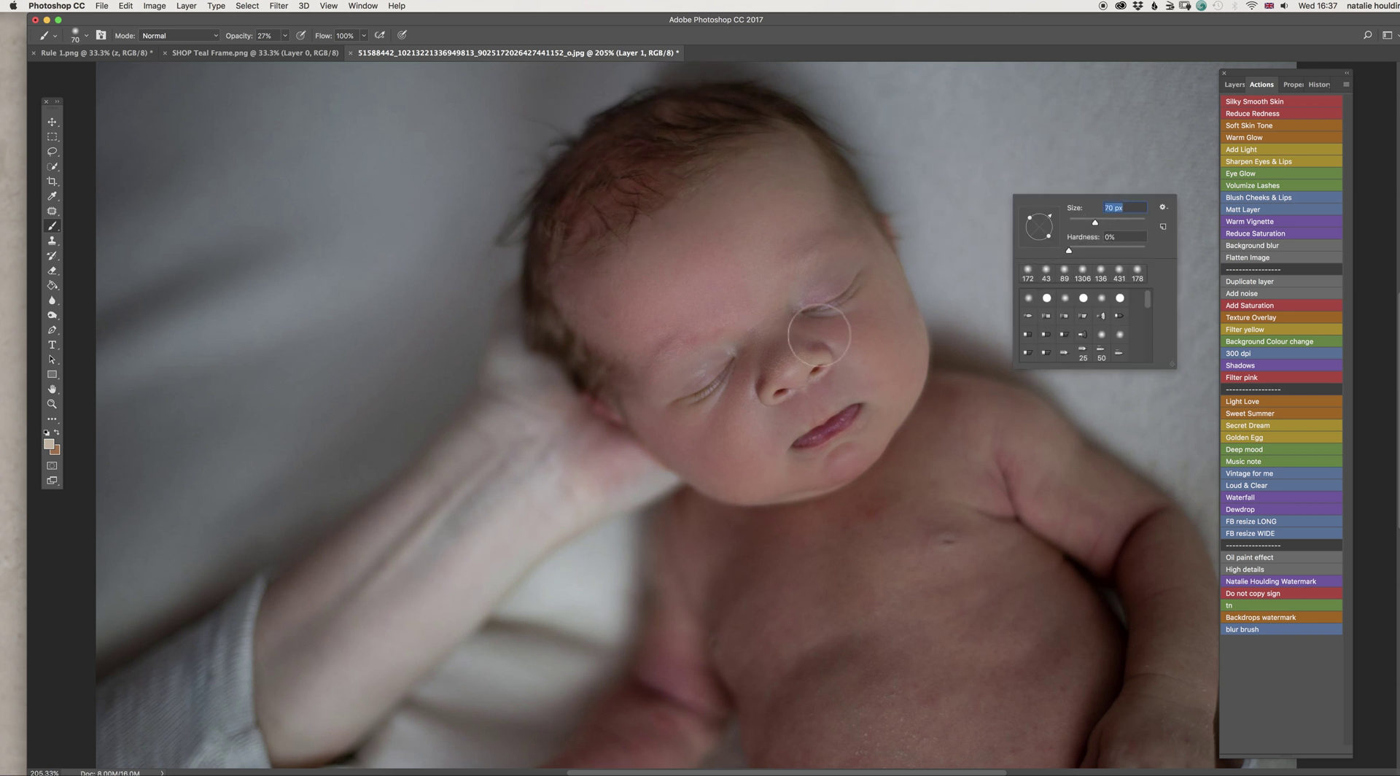
key(Return)
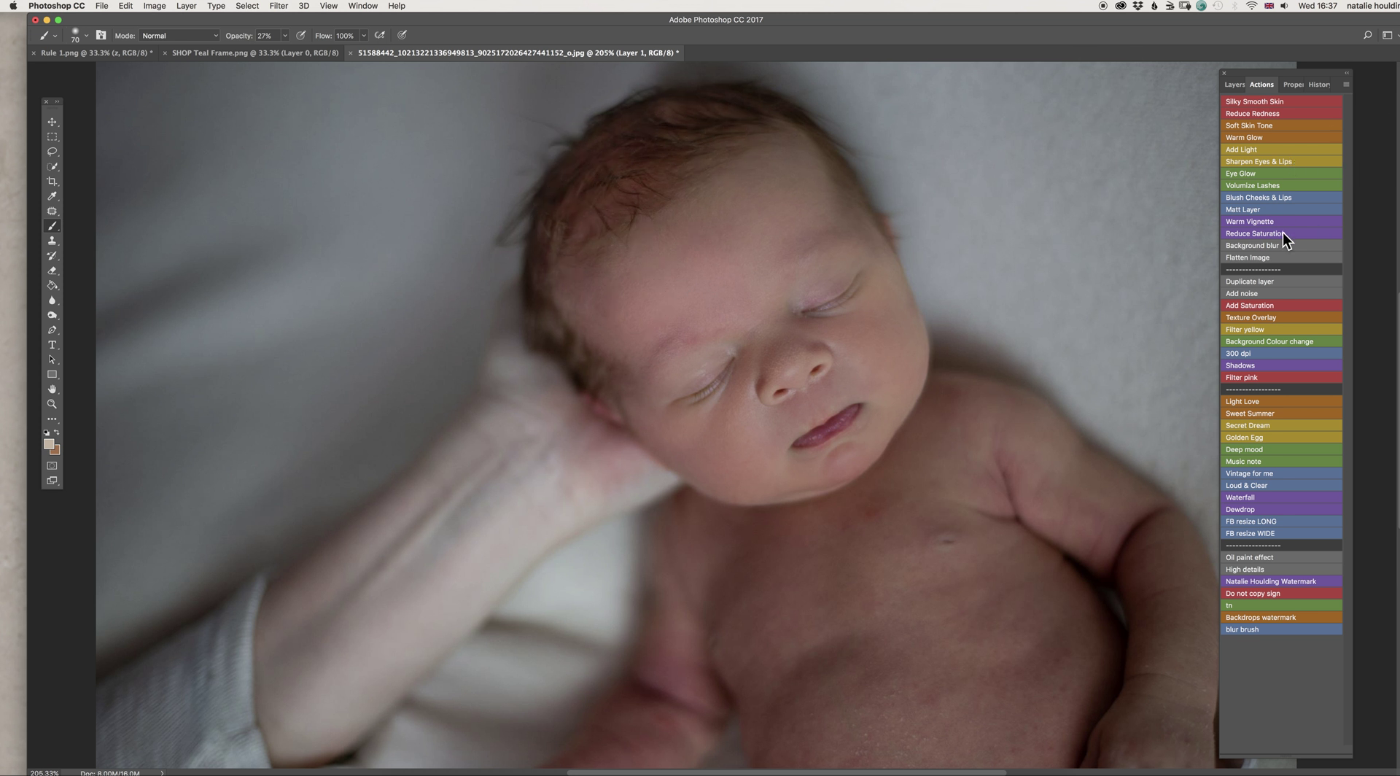
click(1269, 257)
Run the Reduce Redness action and paint its mask over the baby's head with a soft 312 px brush
click(1283, 113)
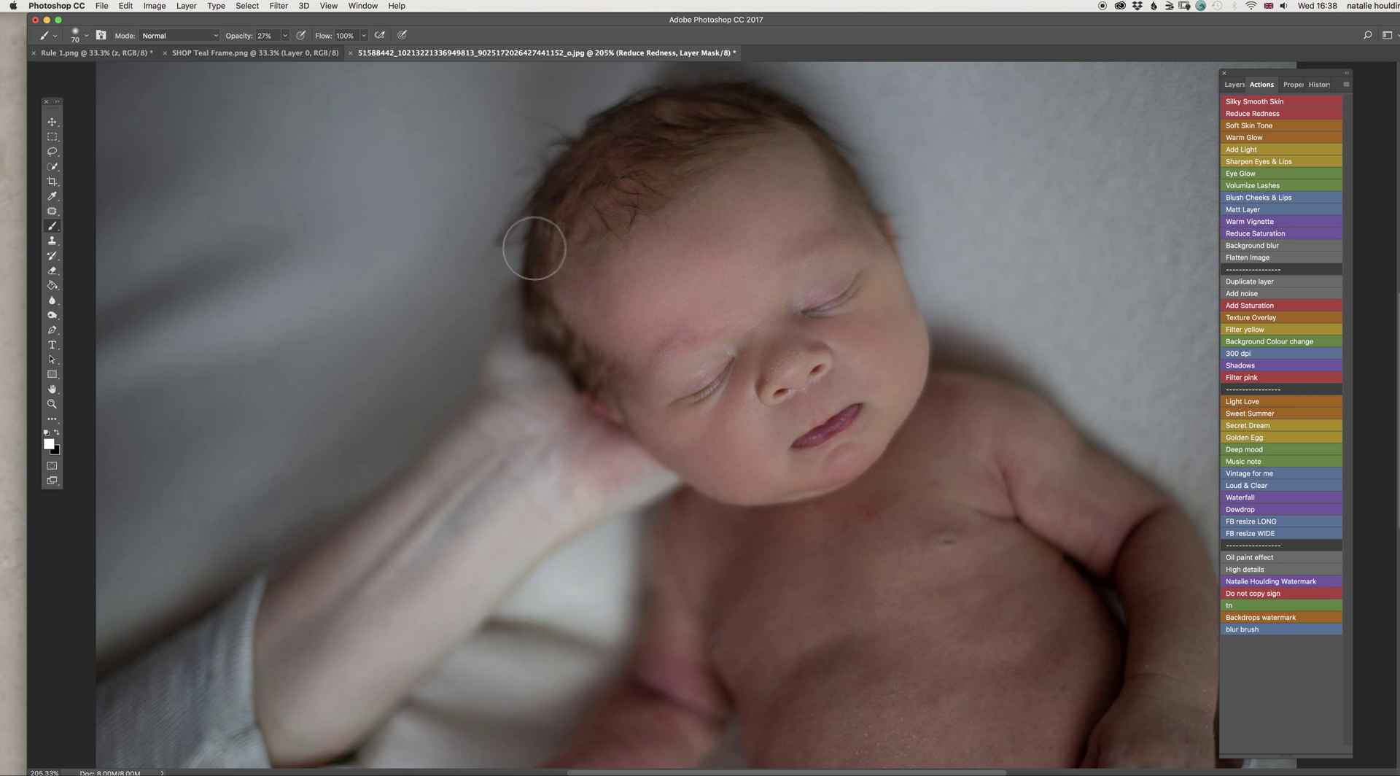
right_click(852, 236)
drag(940, 263, 972, 262)
key(Return)
Reduce redness in the smaller areas of the face with a 65 px brush and flatten the image
right_click(1034, 277)
mouse_move(1154, 300)
mouse_down()
mouse_move(1116, 321)
mouse_move(1130, 298)
mouse_up()
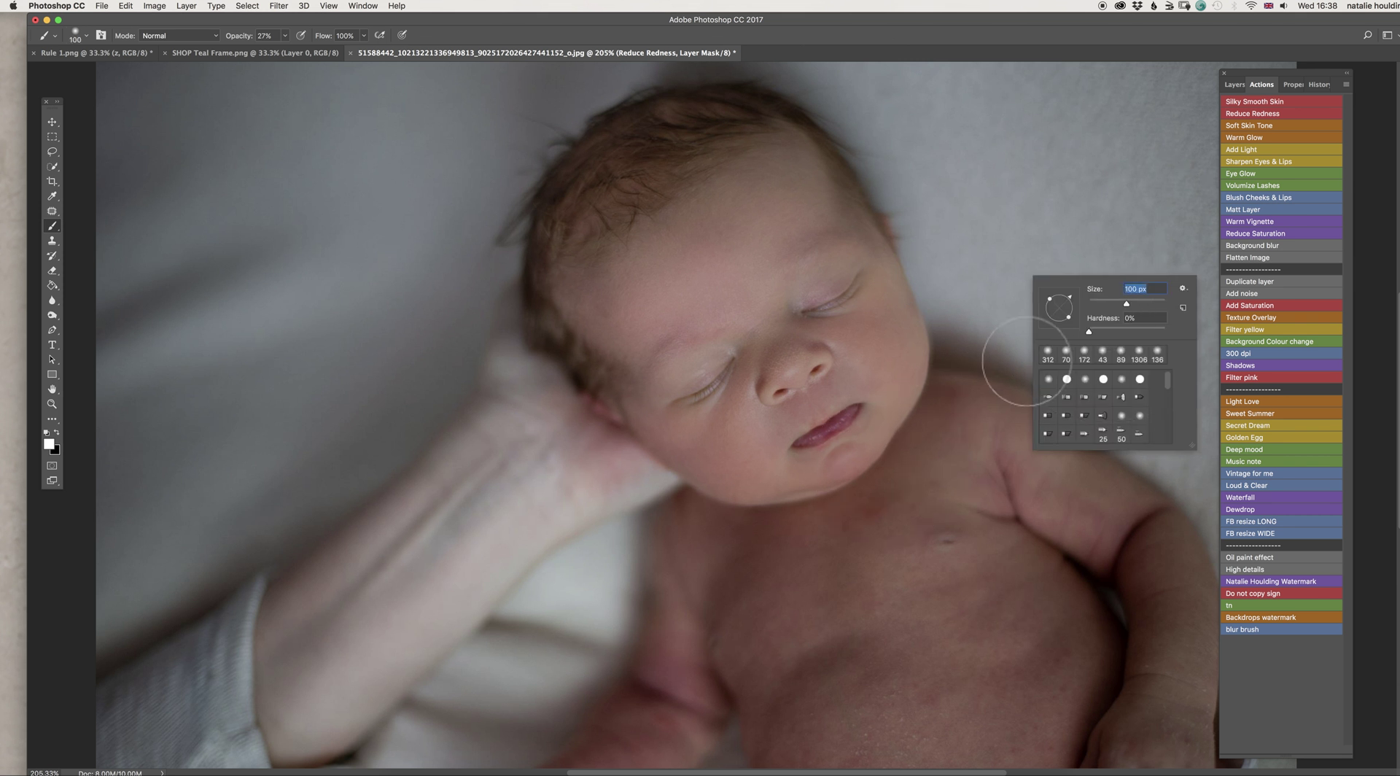
click(853, 452)
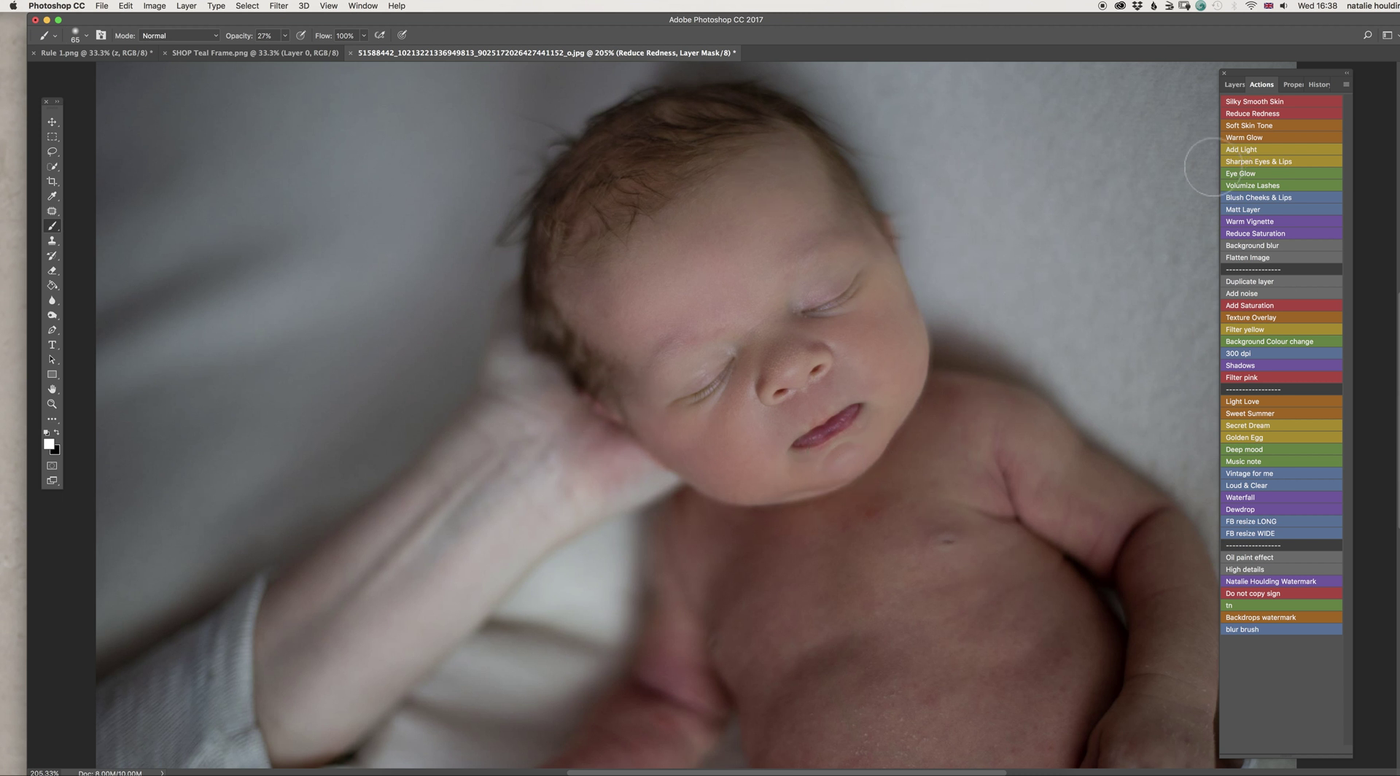
click(1259, 256)
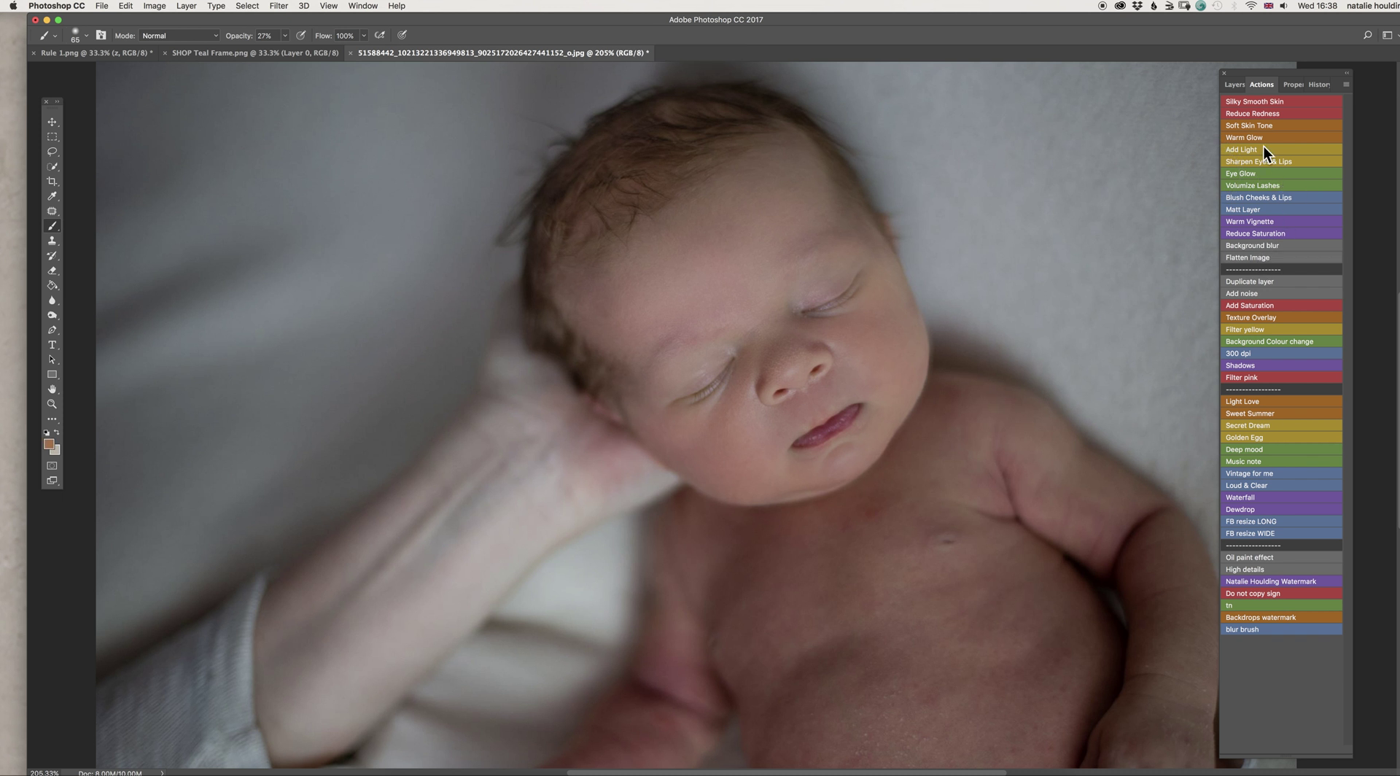
Run the Sharpen Eyes & Lips action, paint the eyelashes and lips with a 20 px brush at 100% opacity, and flatten the image
click(1241, 159)
right_click(985, 230)
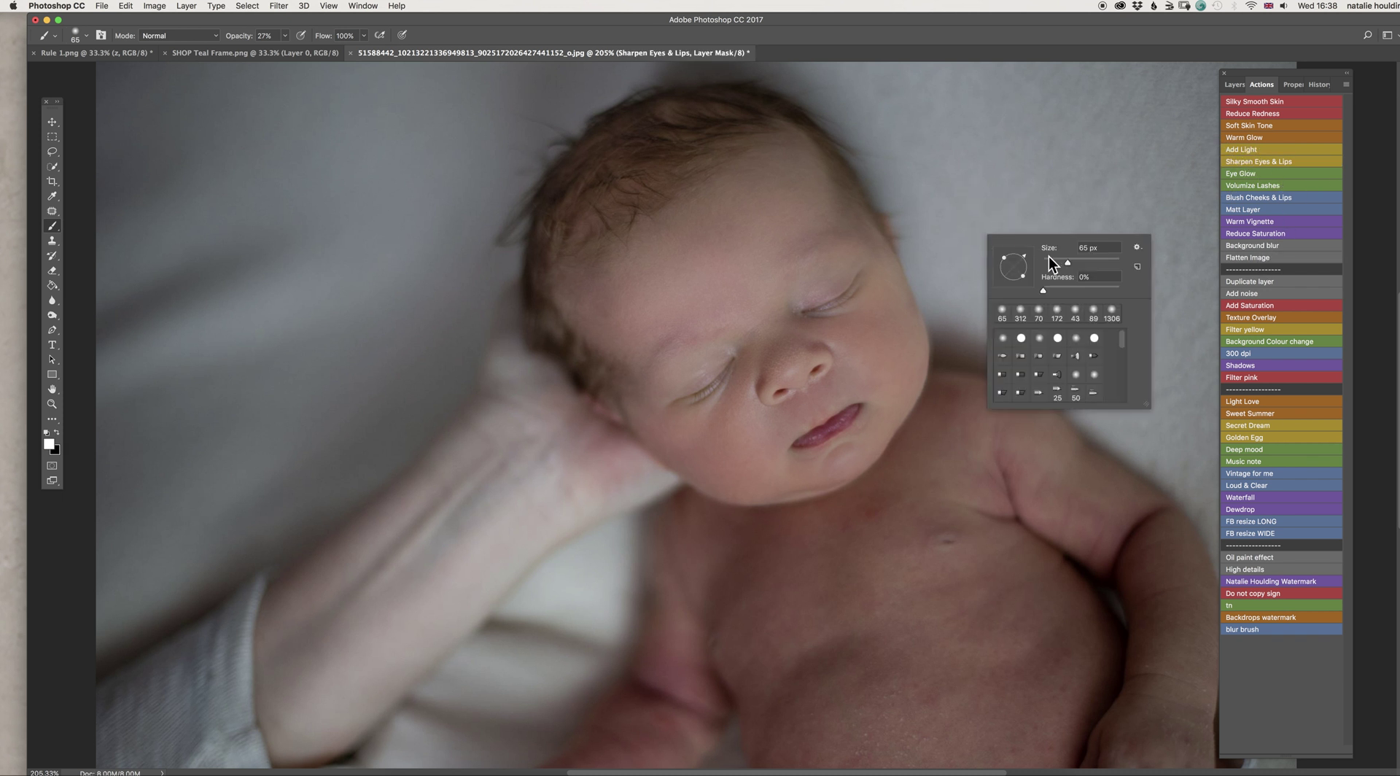
click(1050, 260)
drag(284, 35, 286, 48)
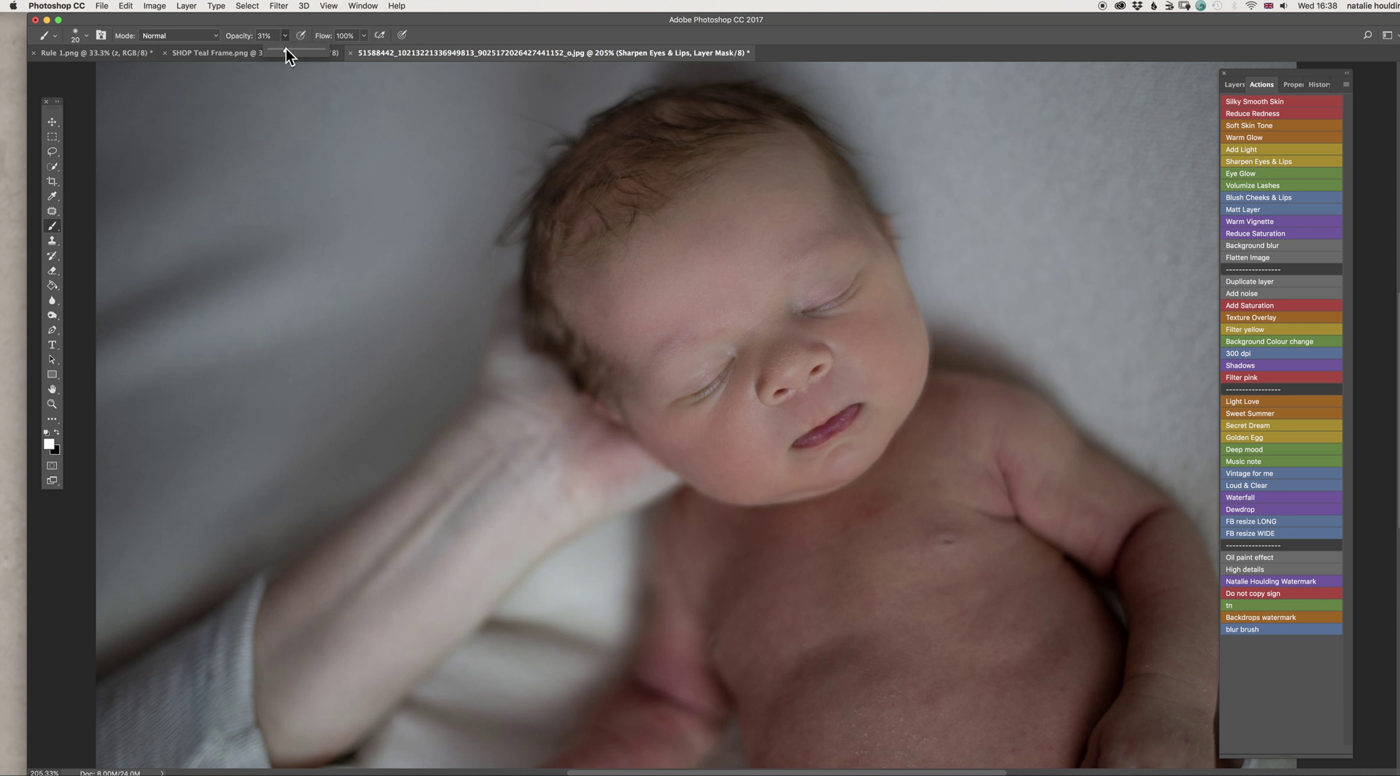
mouse_move(856, 333)
mouse_down()
mouse_move(825, 310)
mouse_move(848, 283)
mouse_up()
drag(726, 382, 699, 399)
mouse_move(831, 417)
mouse_down()
mouse_move(805, 443)
mouse_move(844, 418)
mouse_move(806, 438)
mouse_up()
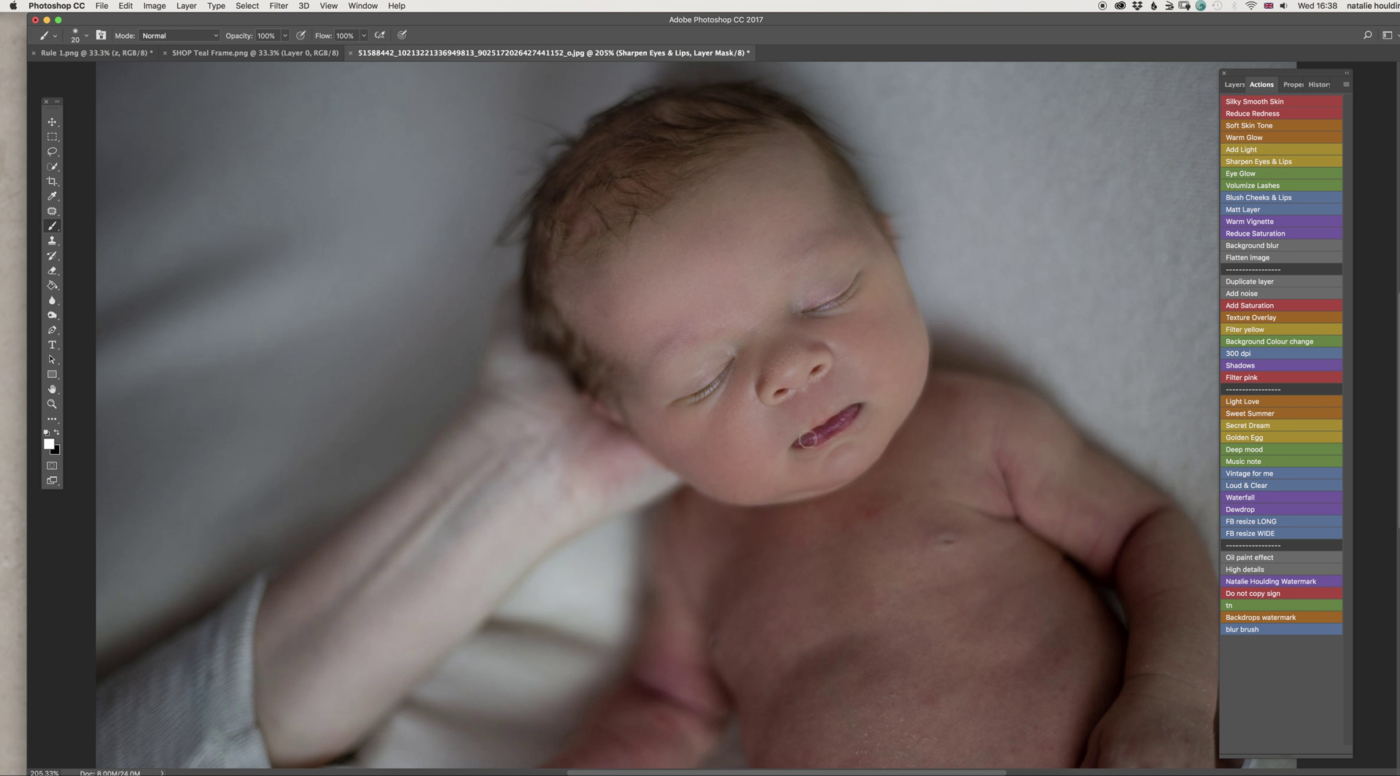
click(1288, 254)
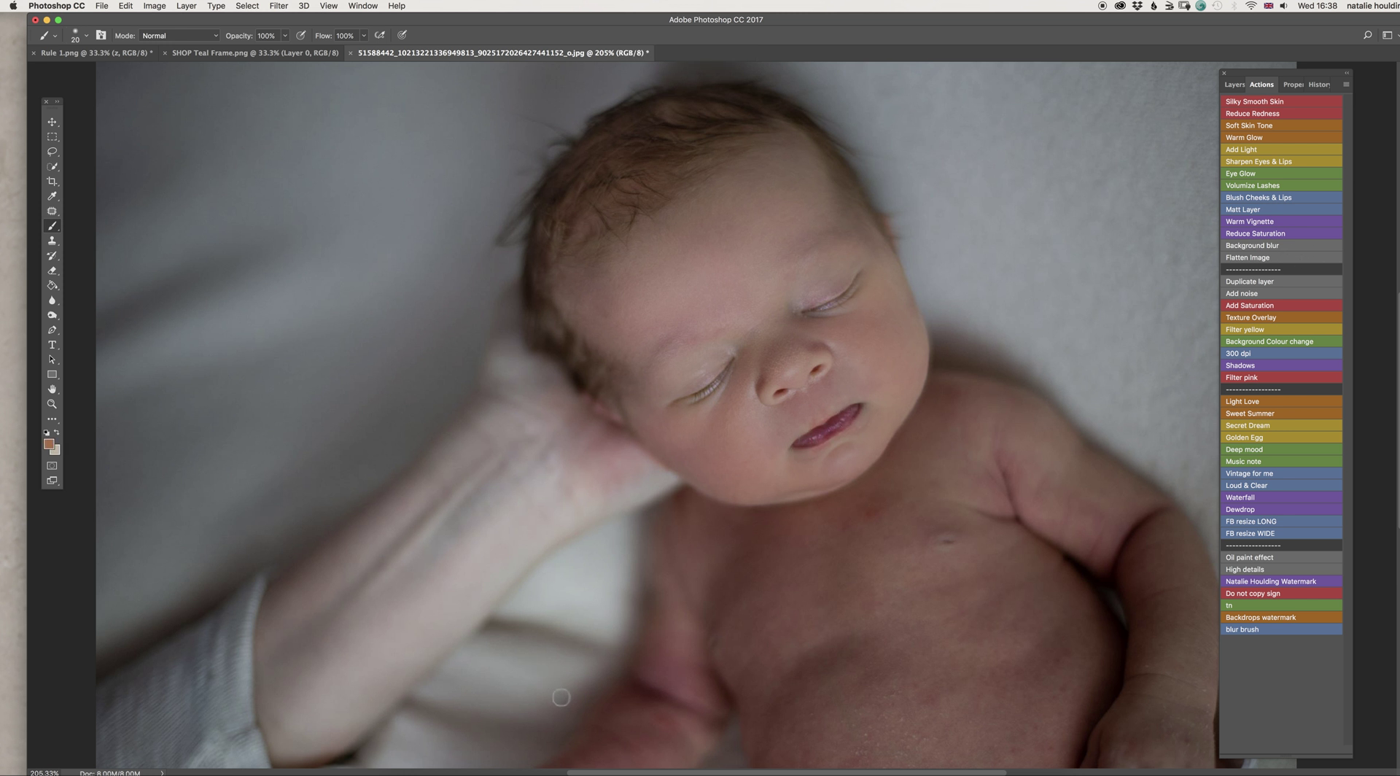
Check the face opening in SHOP Teal Frame.png and flip the baby photo's canvas horizontally
click(256, 53)
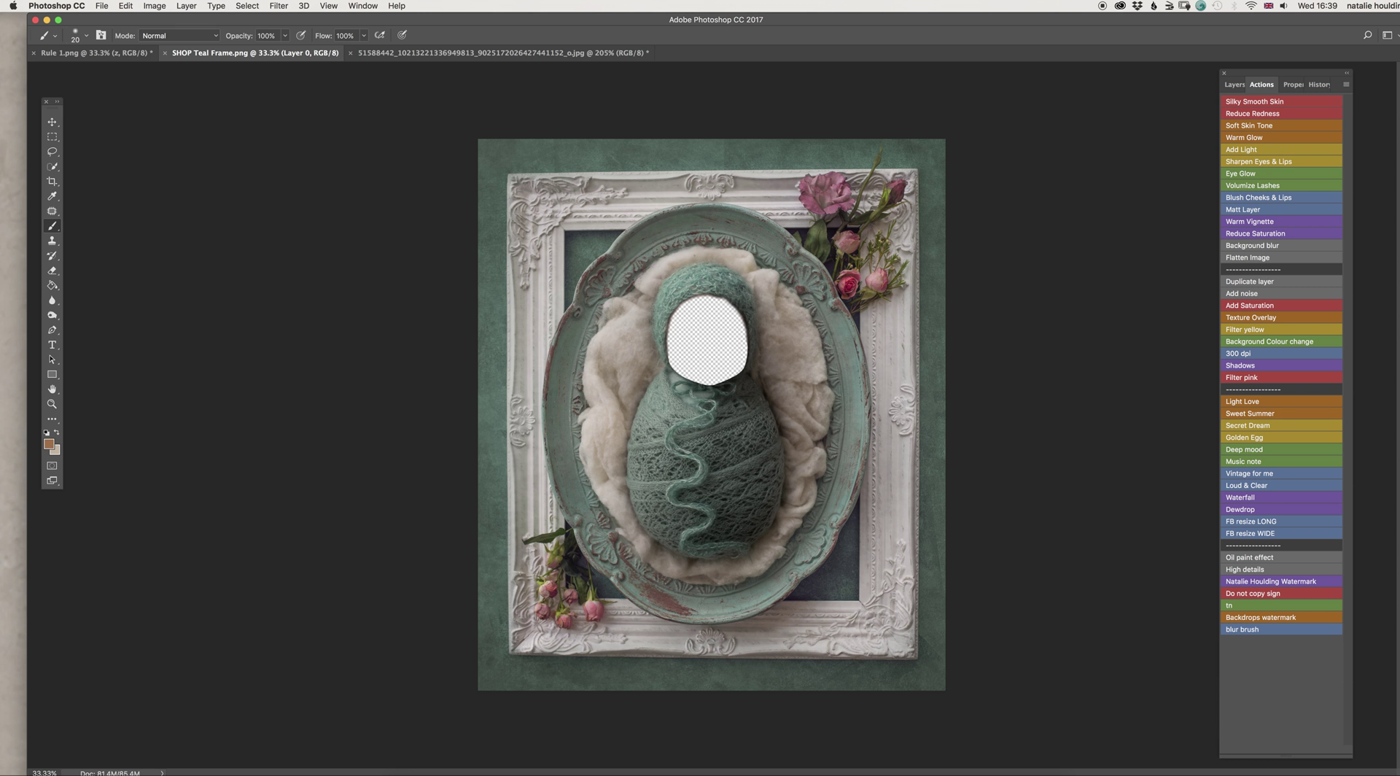
click(532, 51)
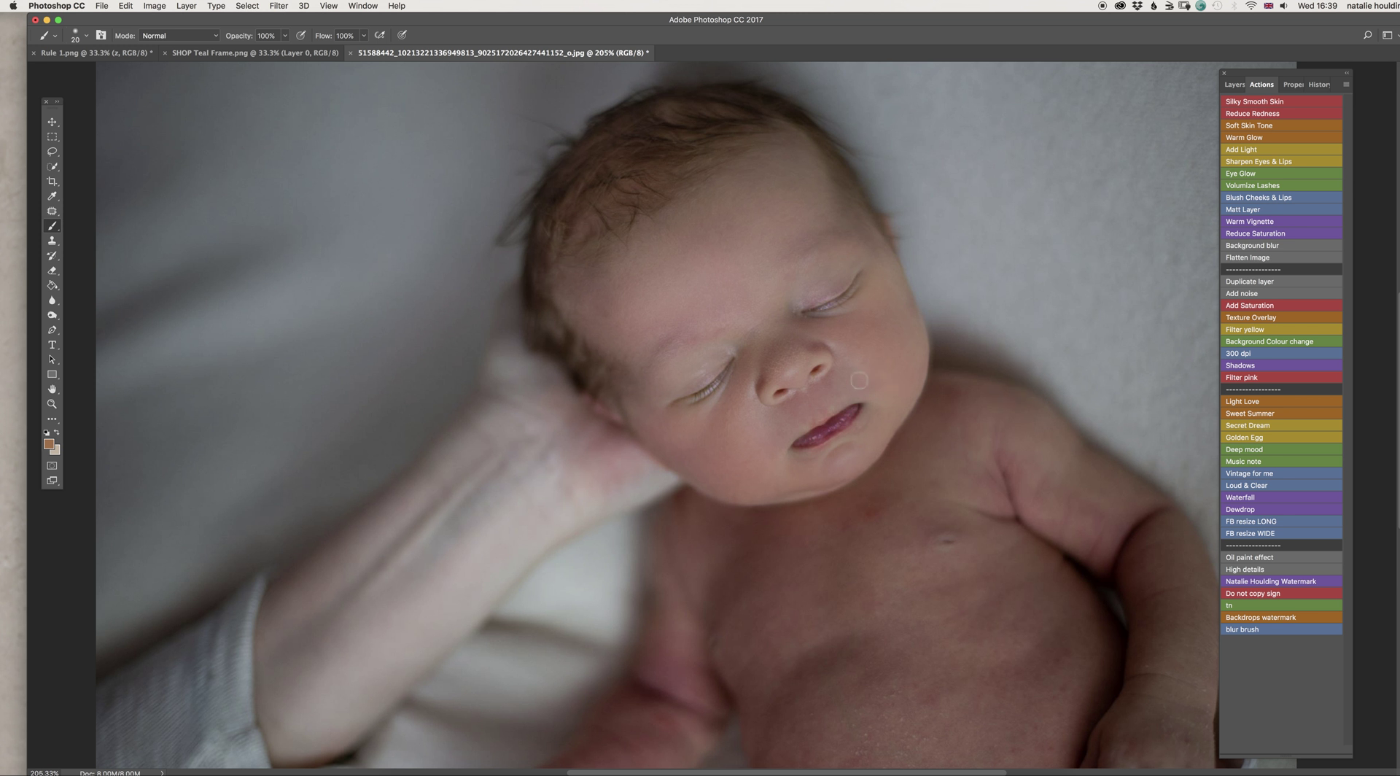
scroll(934, 355, down, 2)
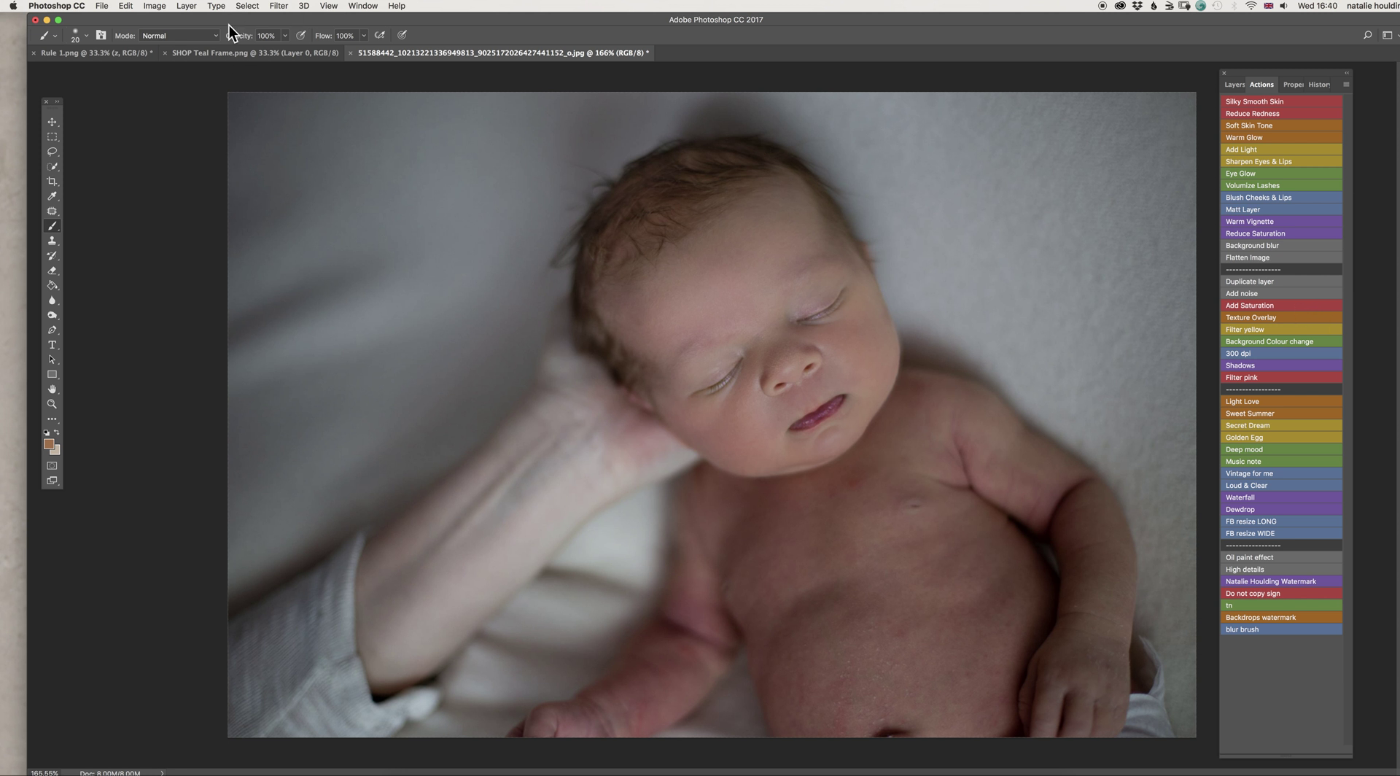
click(155, 7)
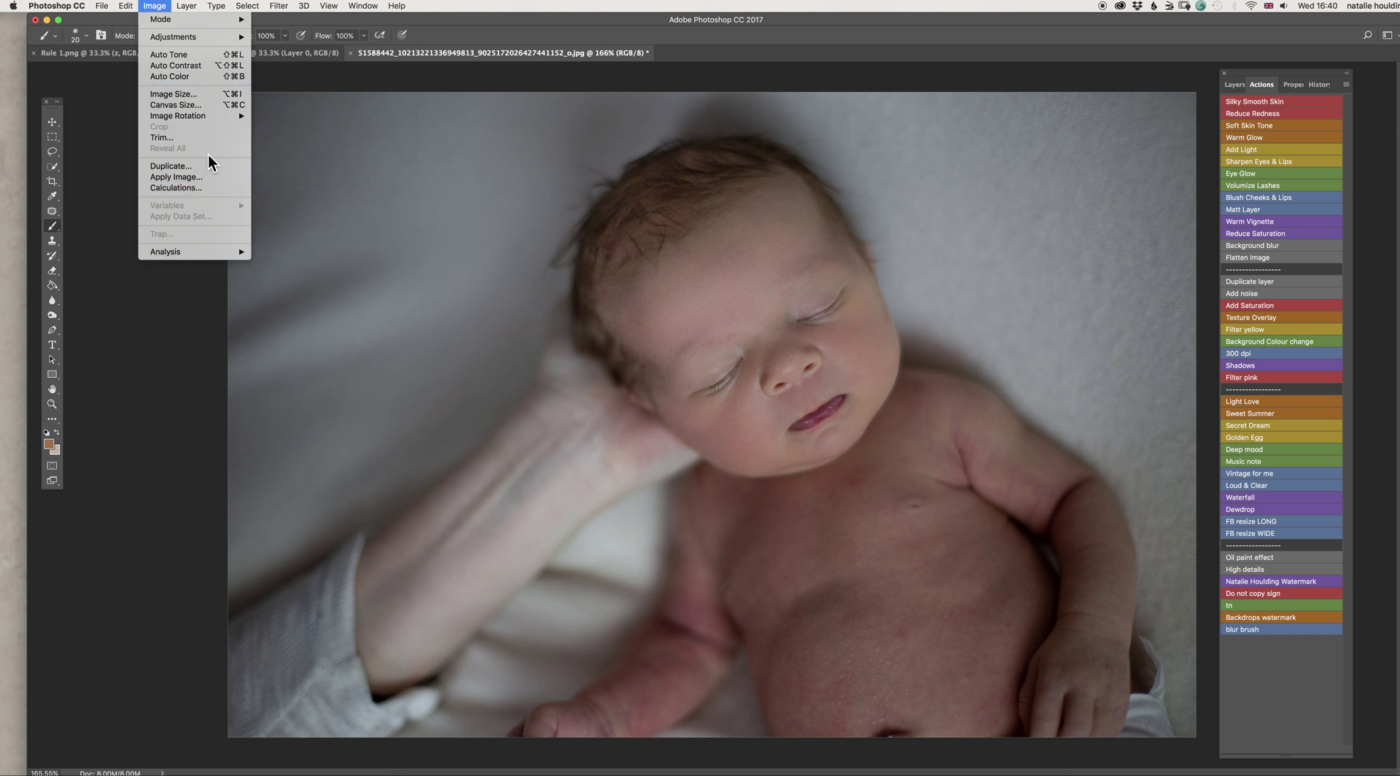
mouse_move(212, 114)
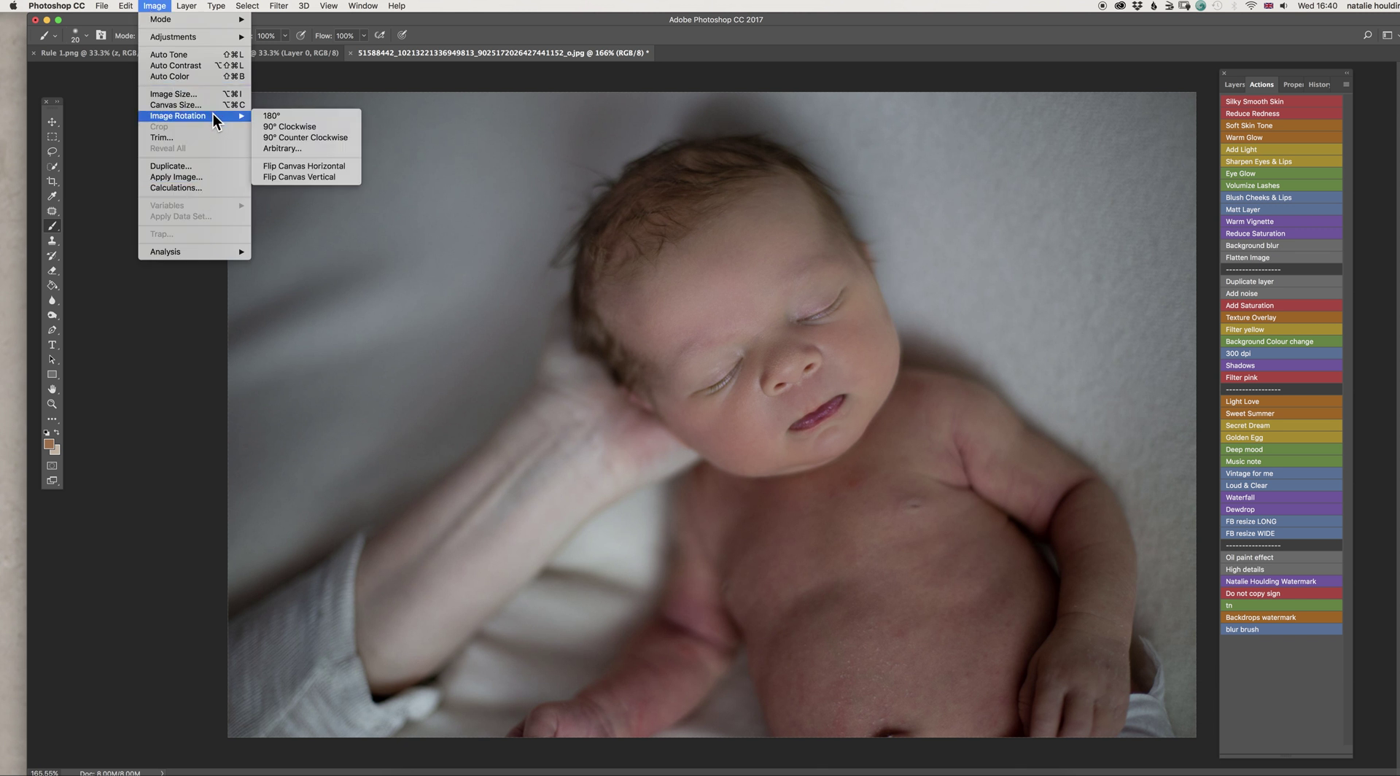
click(351, 165)
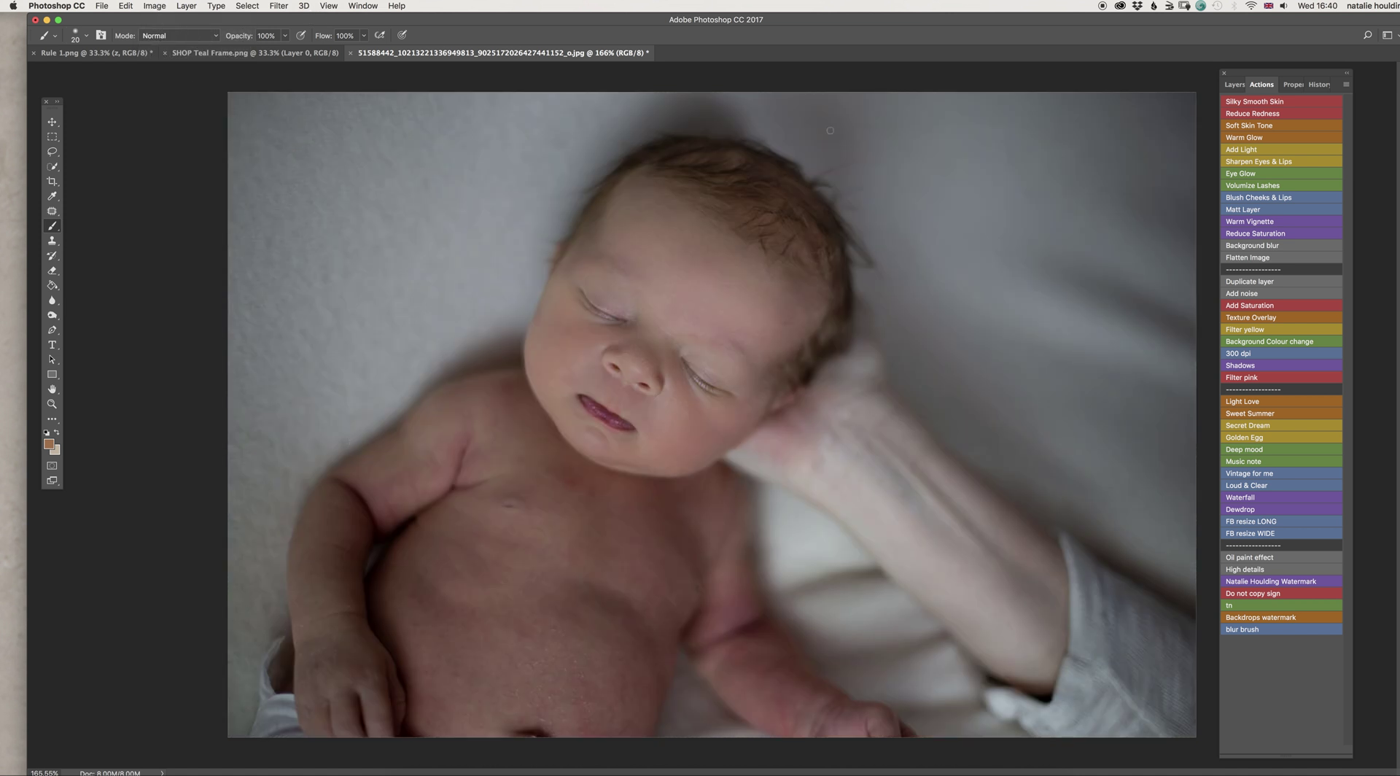
Add a Brightness/Contrast adjustment with brightness 7 and contrast 25, and flatten the image
click(1233, 85)
click(1306, 745)
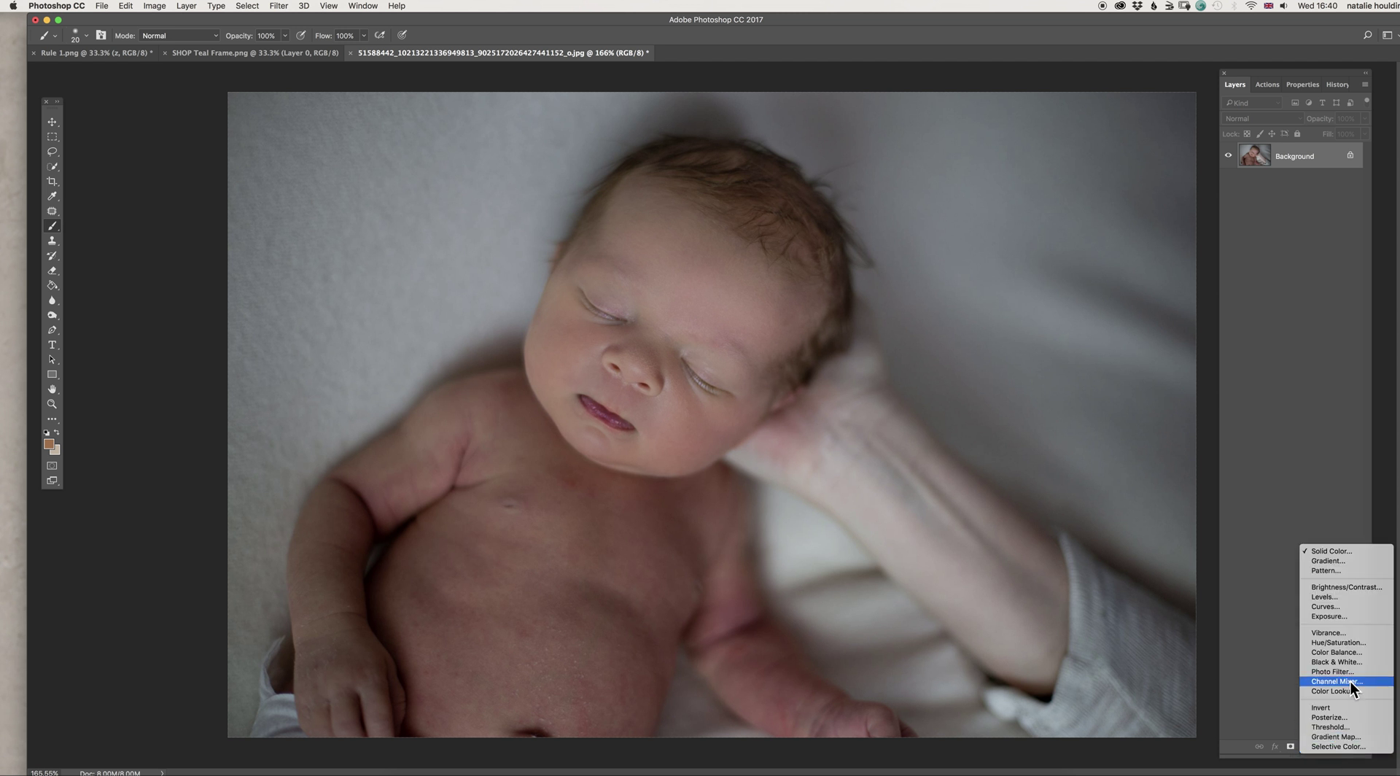
click(1355, 587)
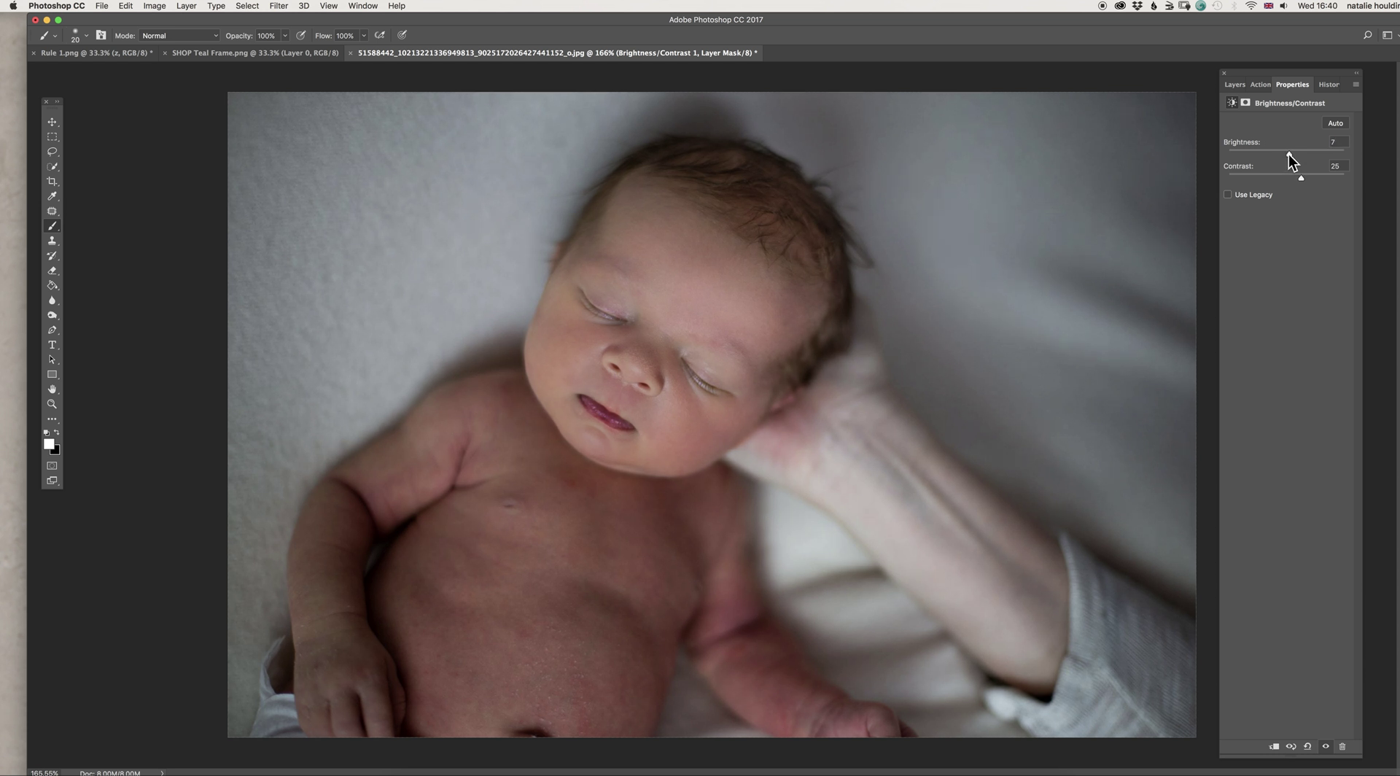
click(1234, 86)
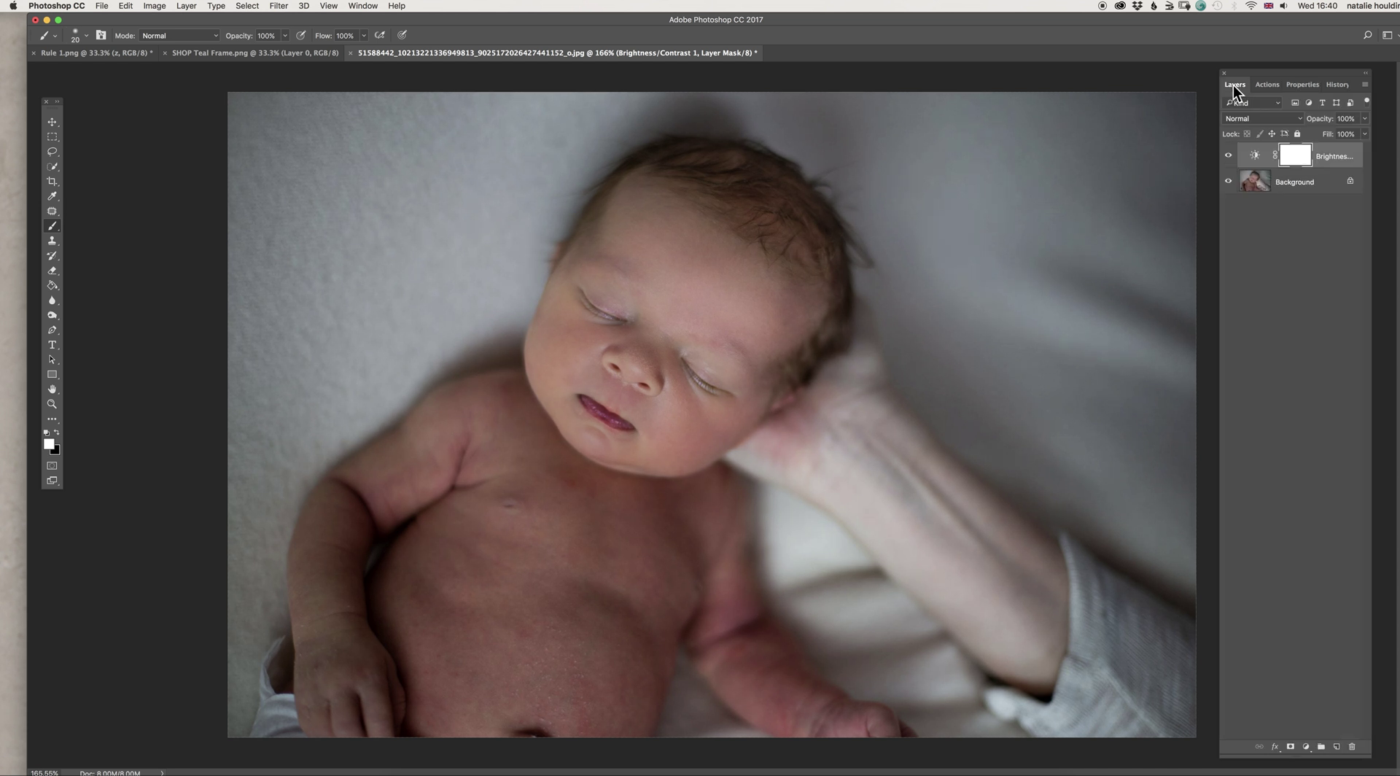
click(1265, 85)
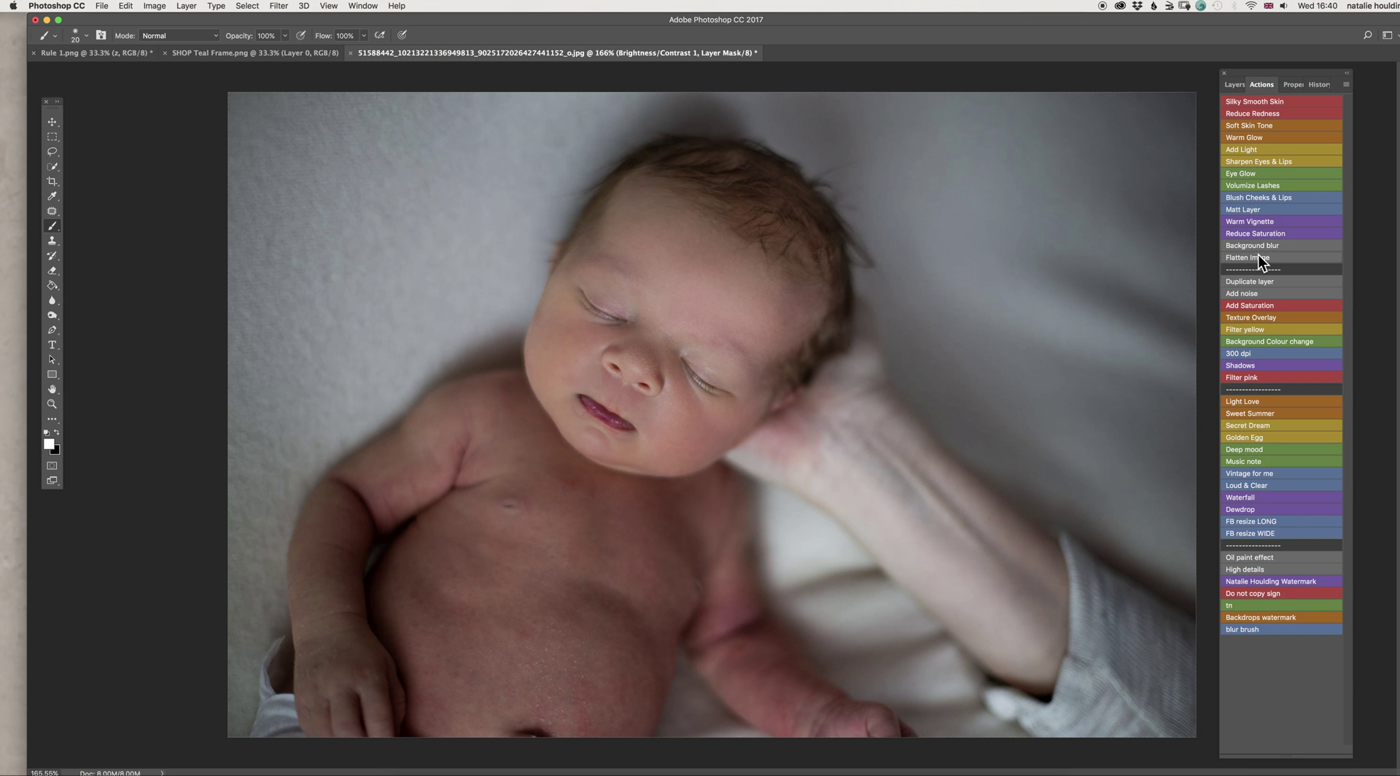
click(1259, 258)
Slightly lower the Oranges saturation of the baby photo with the Camera Raw Filter's HSL settings
click(278, 6)
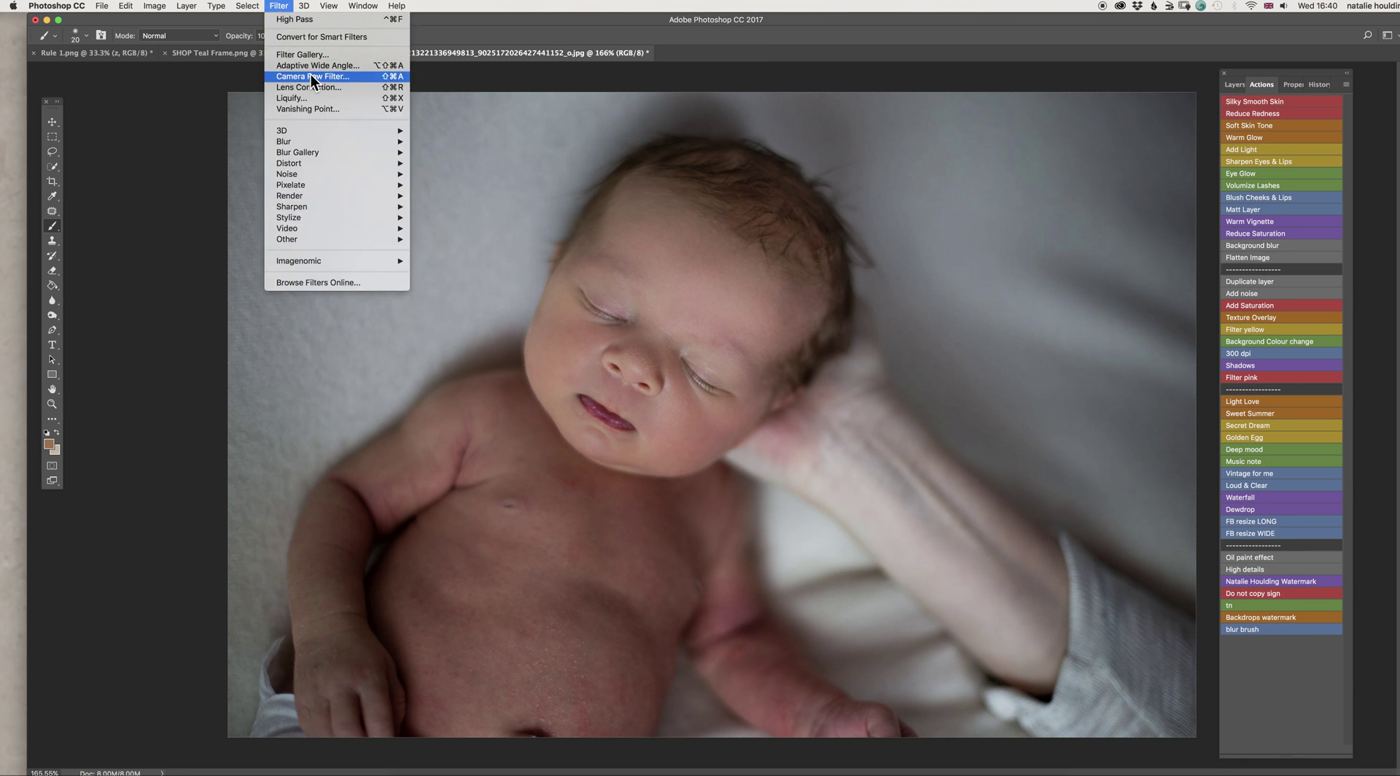
click(338, 76)
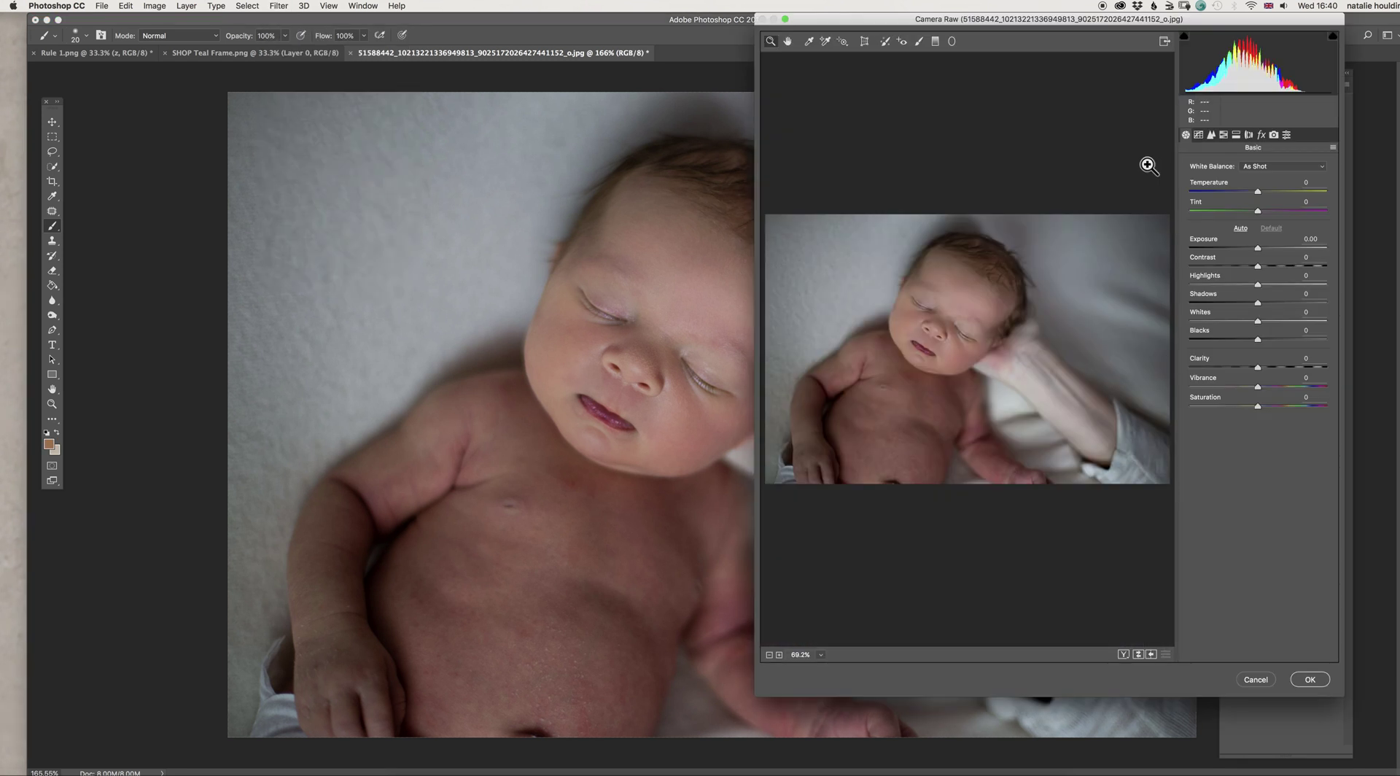
click(1224, 134)
click(1233, 182)
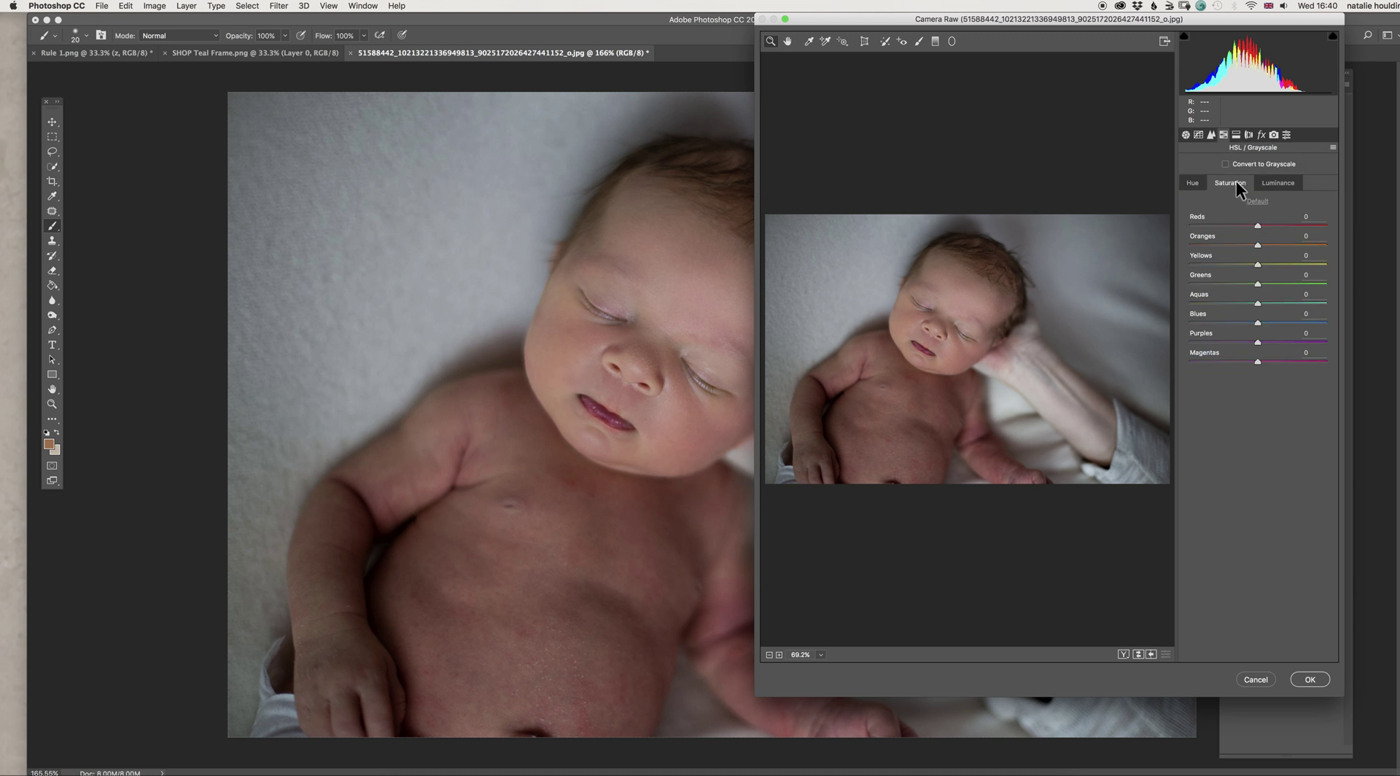
drag(1254, 245, 1246, 246)
click(1309, 679)
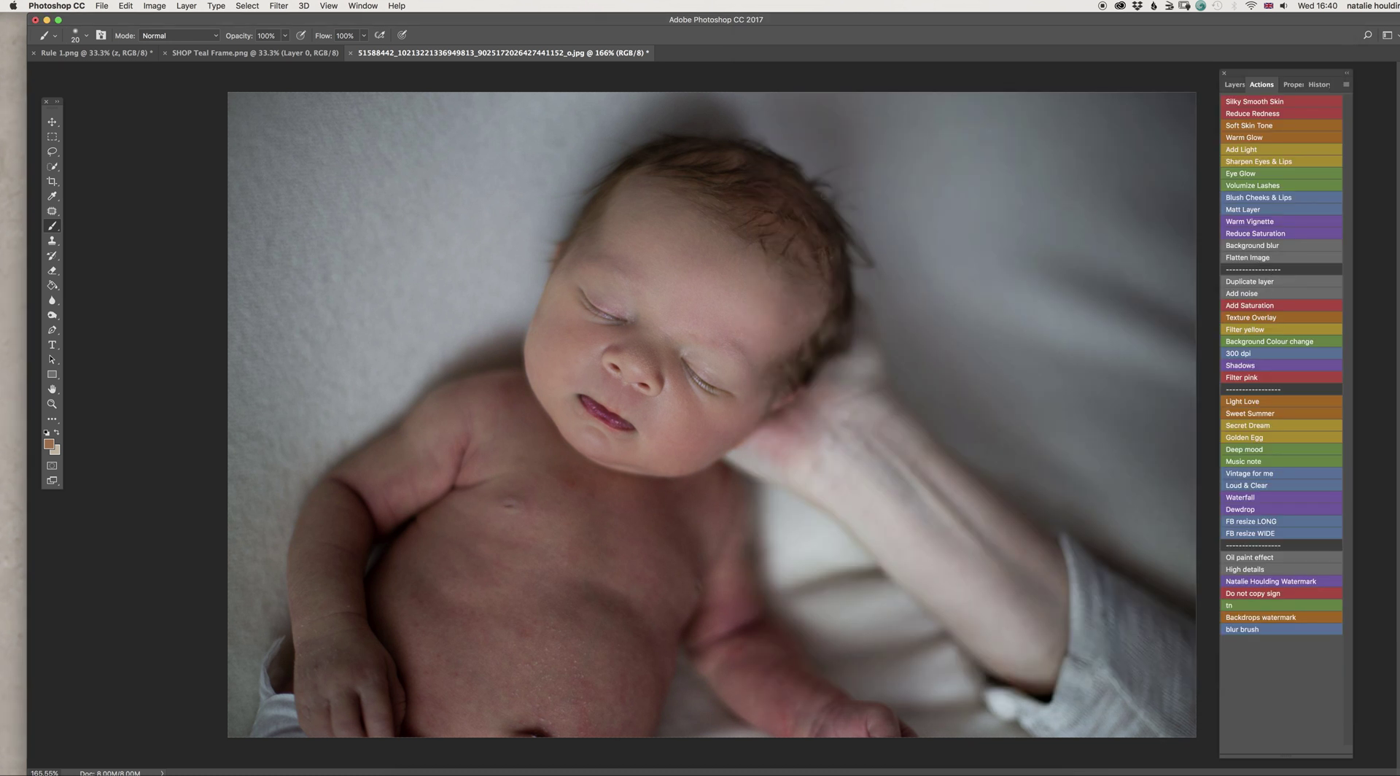
Select the baby's head with the Lasso tool at a 6 px feather and move it into SHOP Teal Frame.png
click(51, 152)
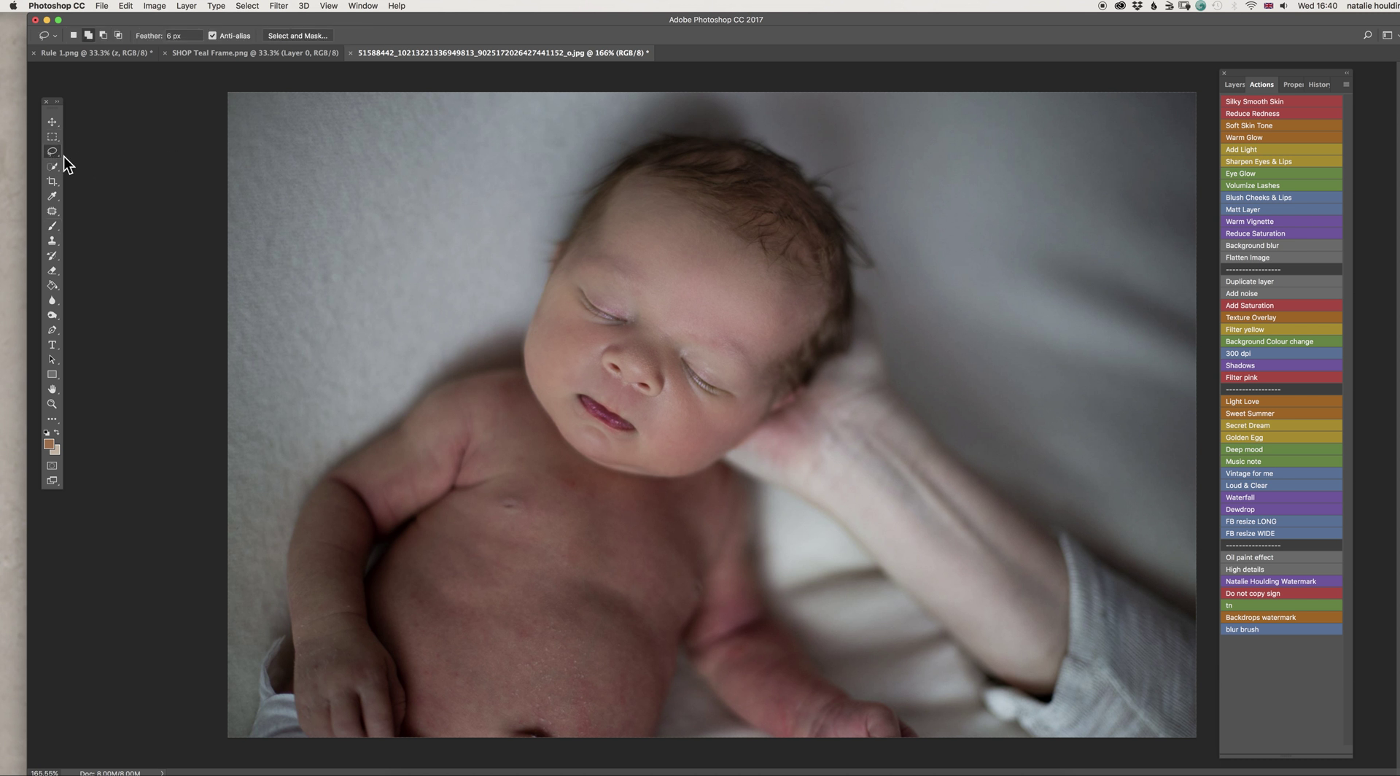
mouse_move(767, 139)
mouse_down()
mouse_move(656, 124)
mouse_move(519, 271)
mouse_move(562, 463)
mouse_move(676, 505)
mouse_move(793, 427)
mouse_move(850, 367)
mouse_move(869, 230)
mouse_move(790, 130)
mouse_move(634, 134)
mouse_up()
click(51, 122)
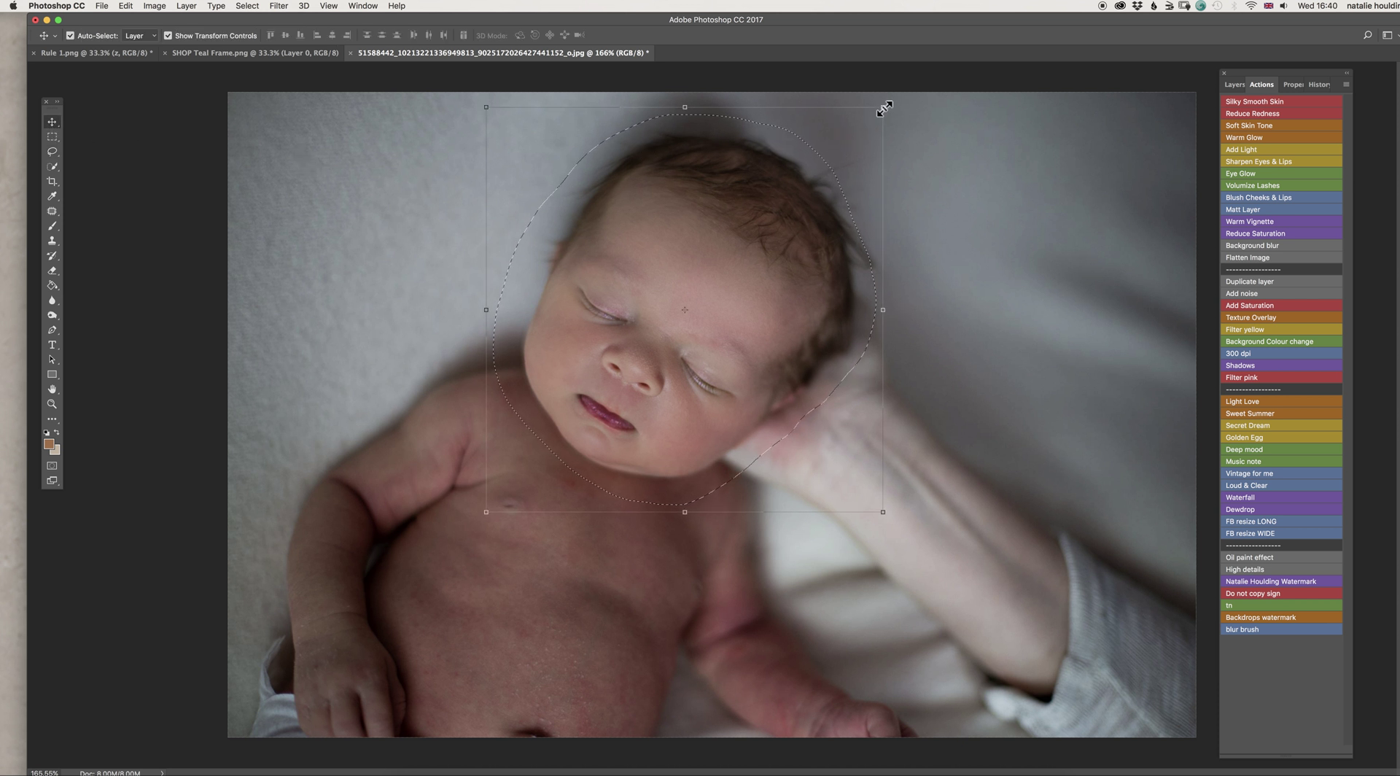
mouse_move(669, 194)
mouse_down()
mouse_move(275, 89)
mouse_move(290, 58)
mouse_up()
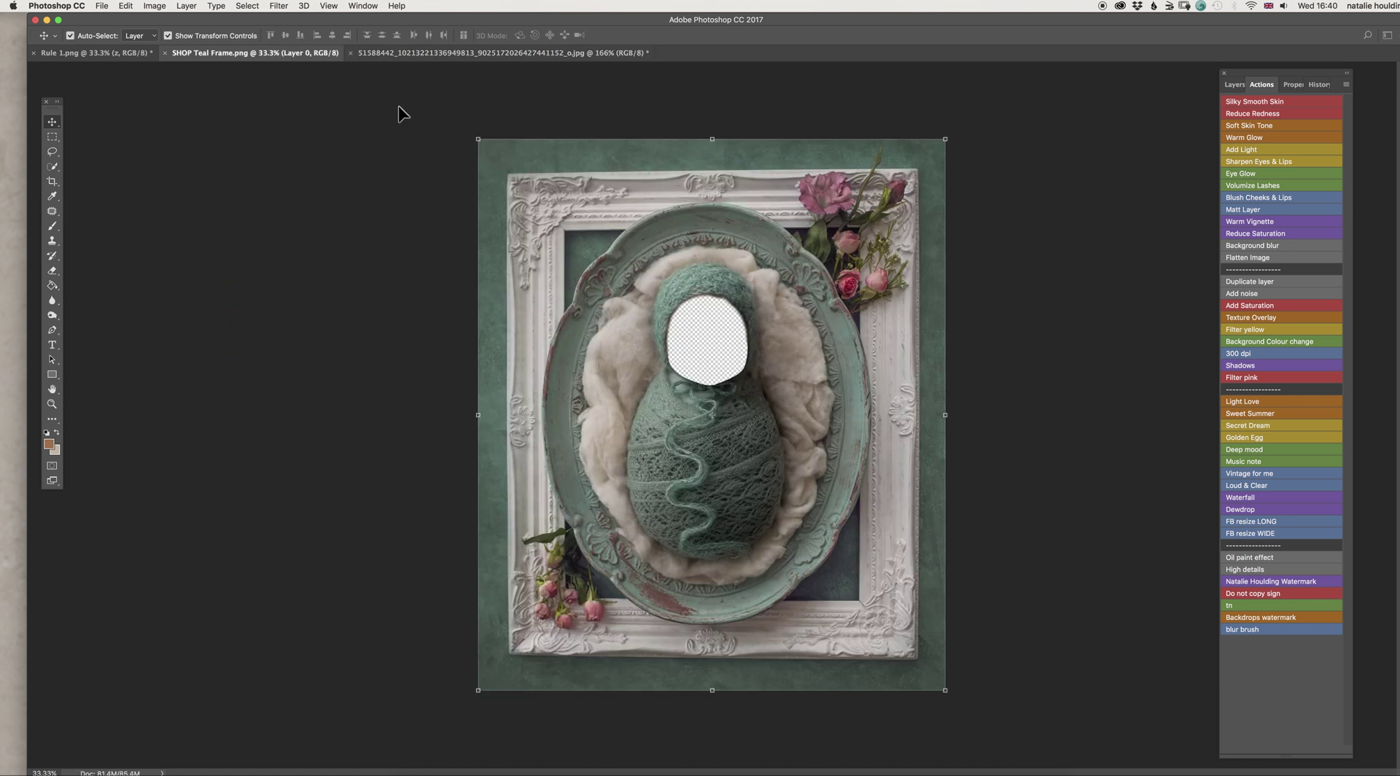
Place the baby's face over the bonnet opening and rotate it upright by about -33.5°
drag(716, 299, 725, 303)
key(ctrl+t)
drag(755, 375, 794, 357)
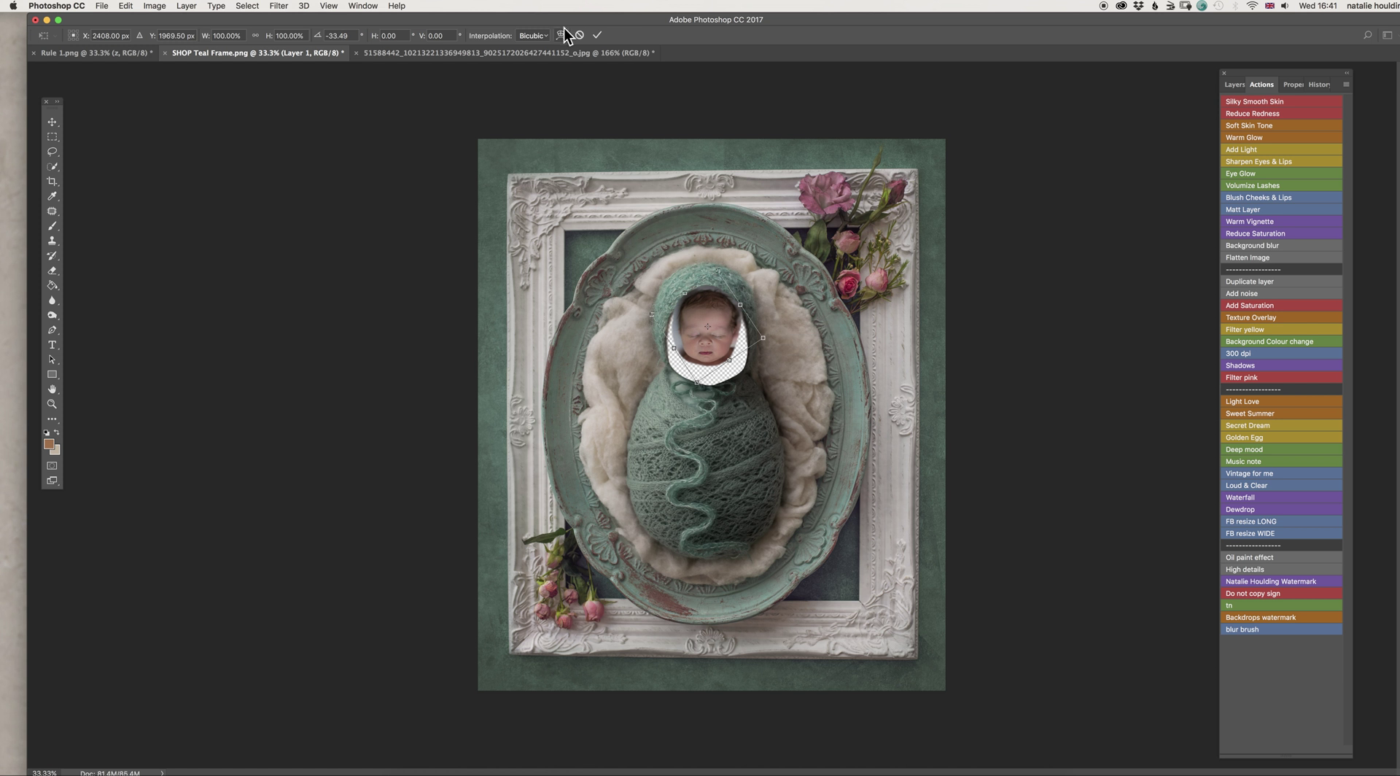
click(597, 35)
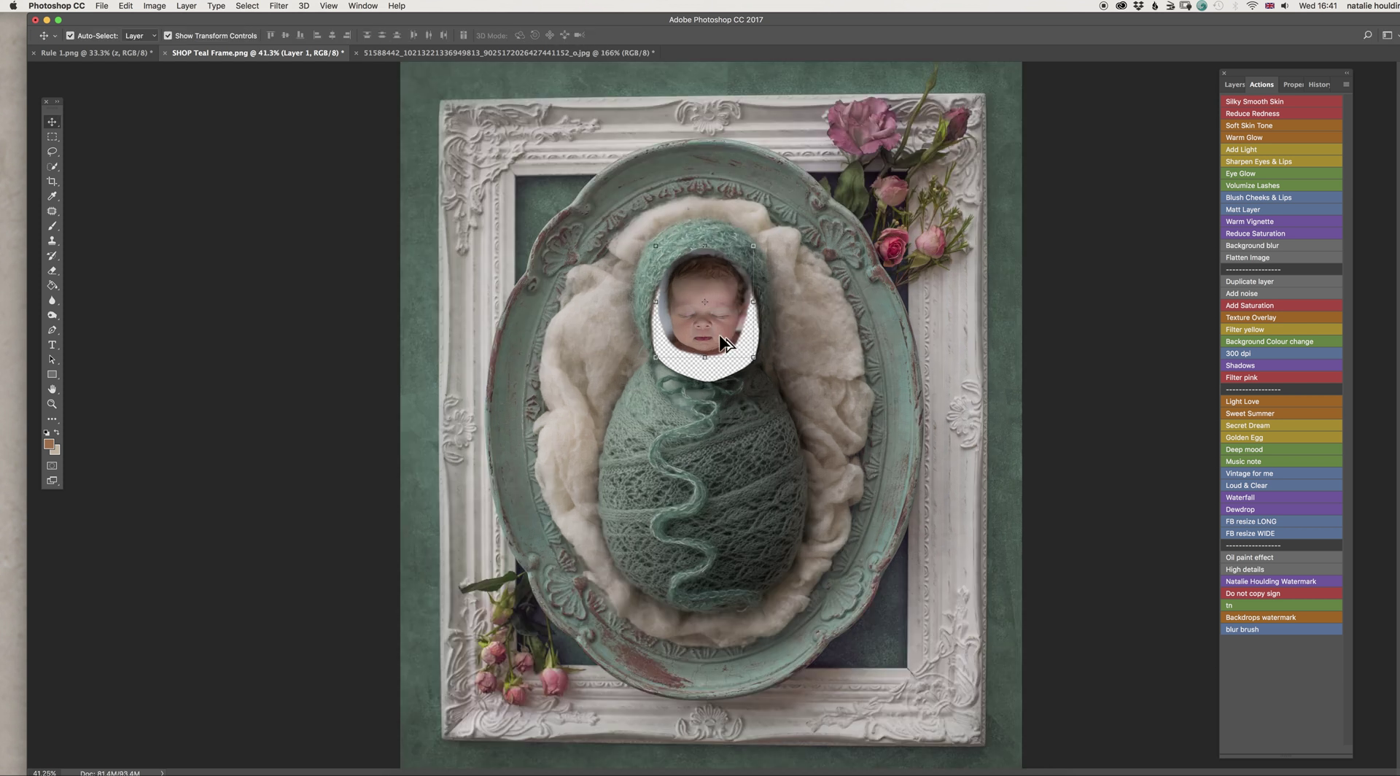
Rotate the face by about -1.9° and move it down to the middle of the bonnet opening
scroll(722, 332, up, 3)
scroll(714, 328, up, 3)
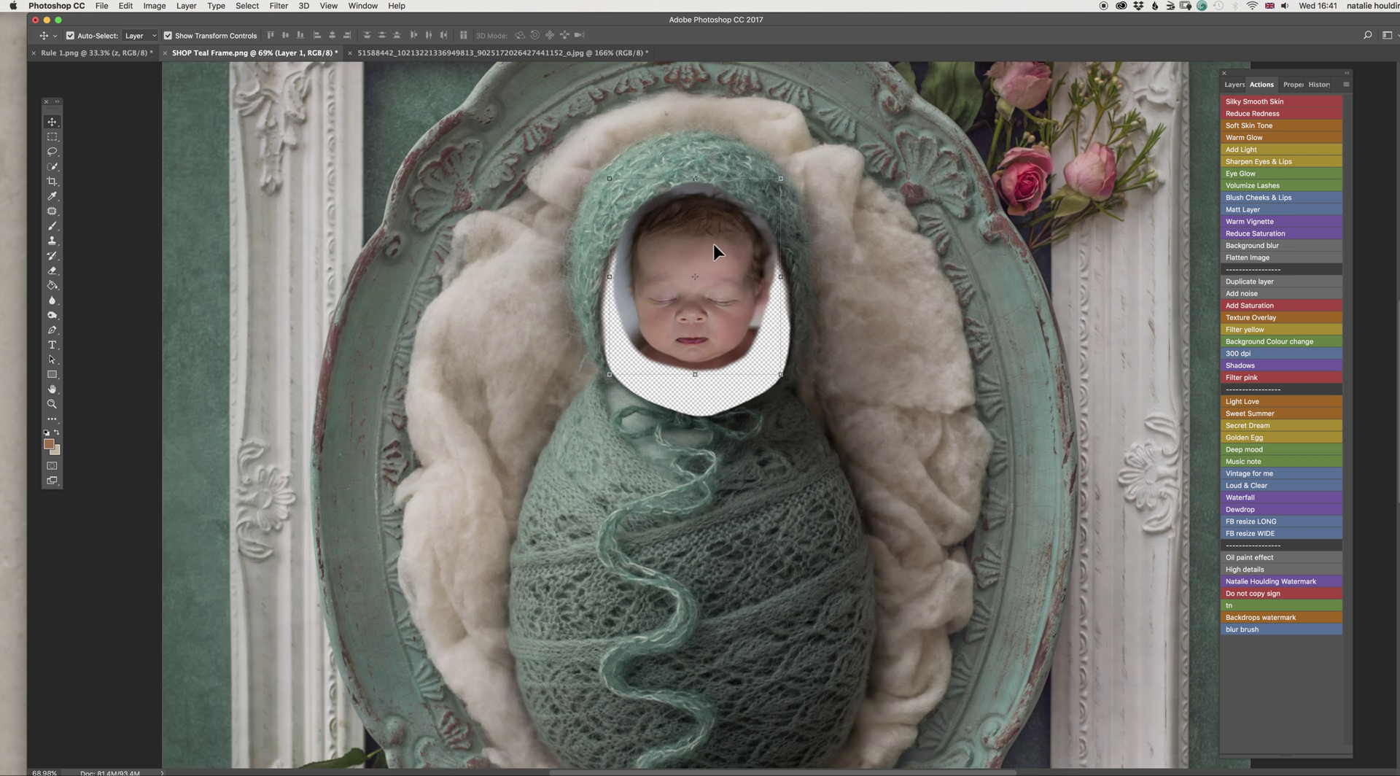
scroll(696, 197, up, 5)
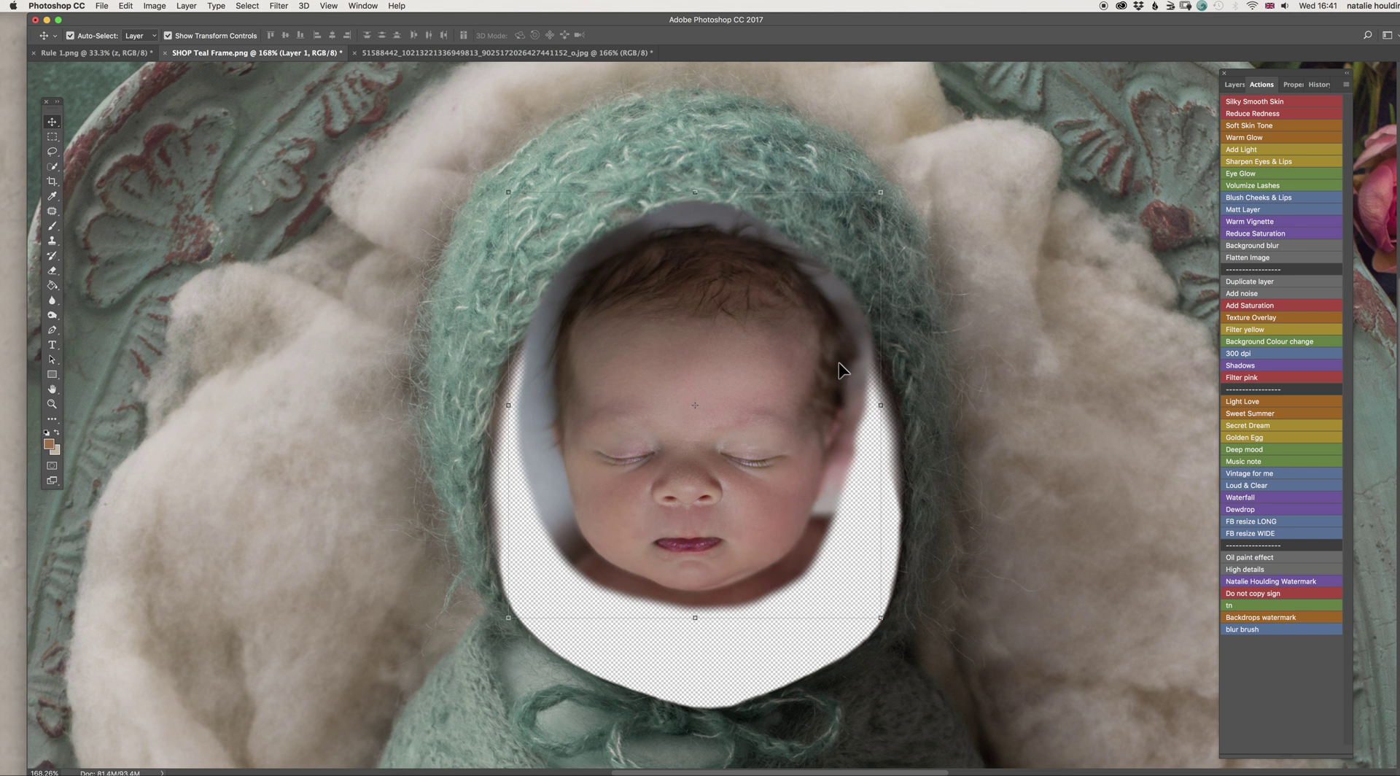
click(882, 620)
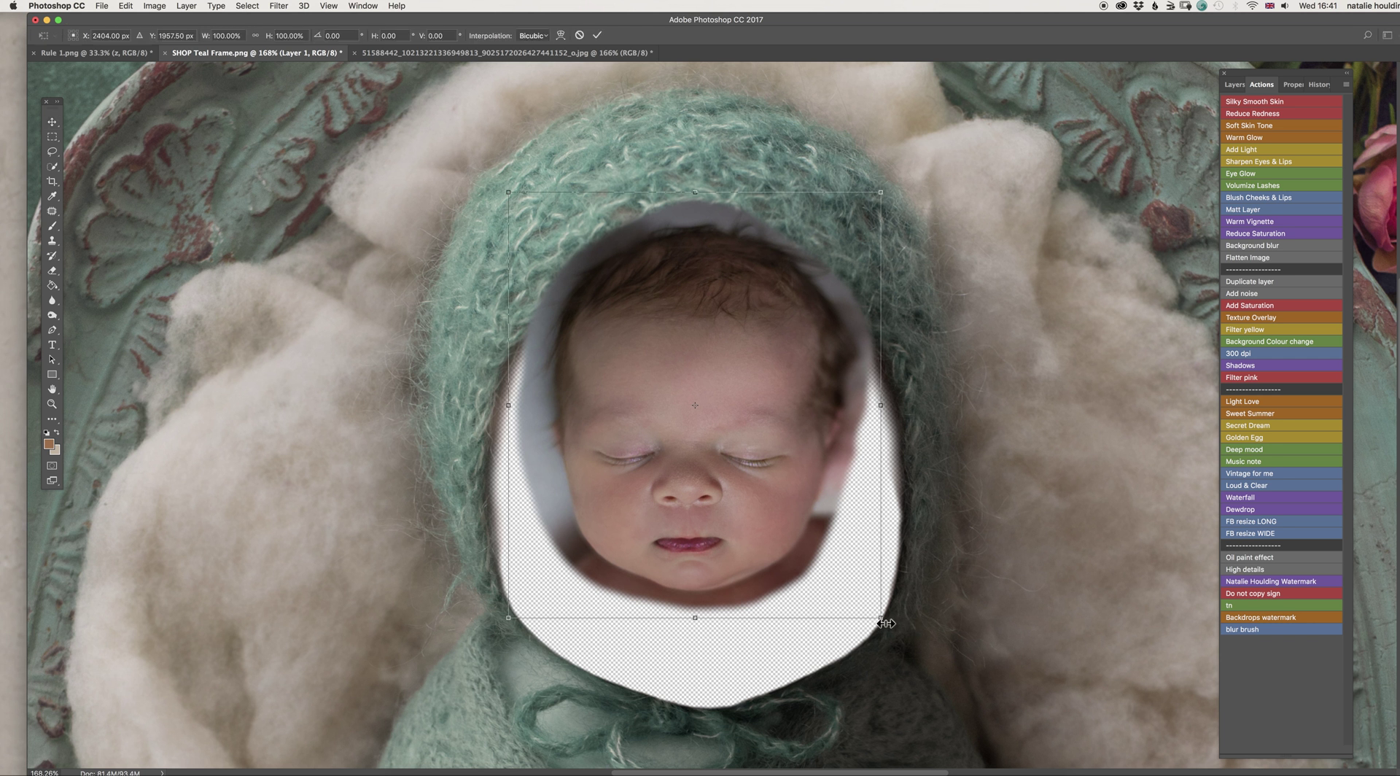
drag(894, 629, 896, 621)
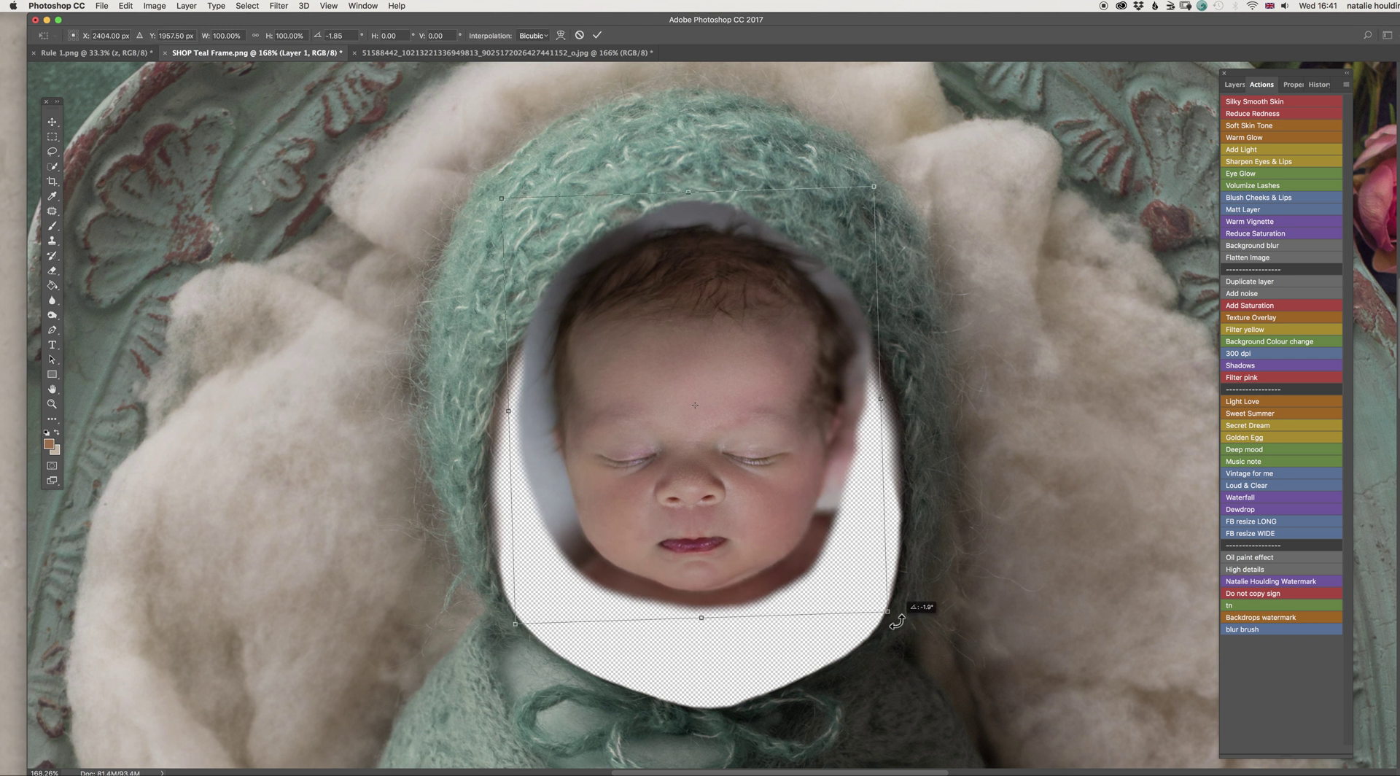
drag(750, 538, 746, 602)
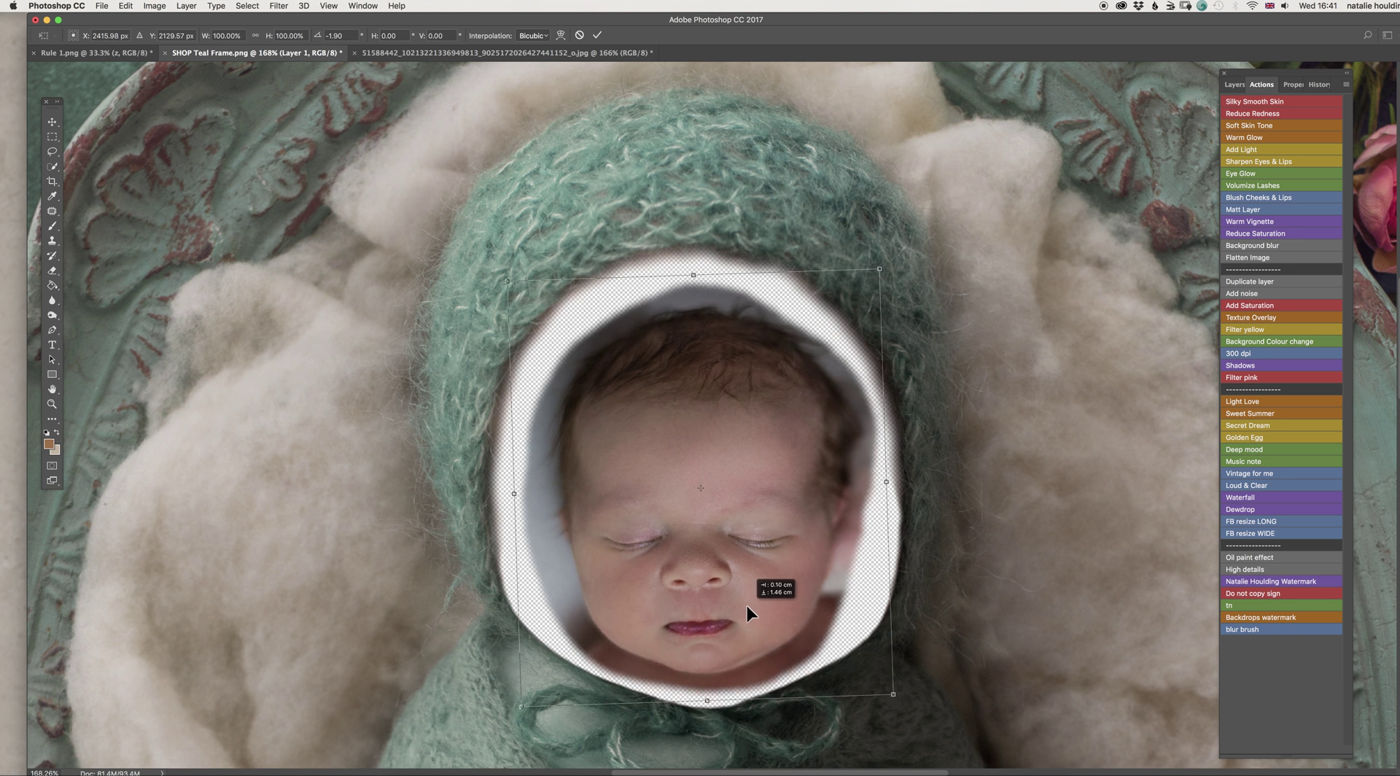
click(1240, 86)
click(598, 35)
Place the face layer beneath the frame layer and enlarge the face proportionally until it fills the bonnet opening
drag(1328, 174, 1313, 223)
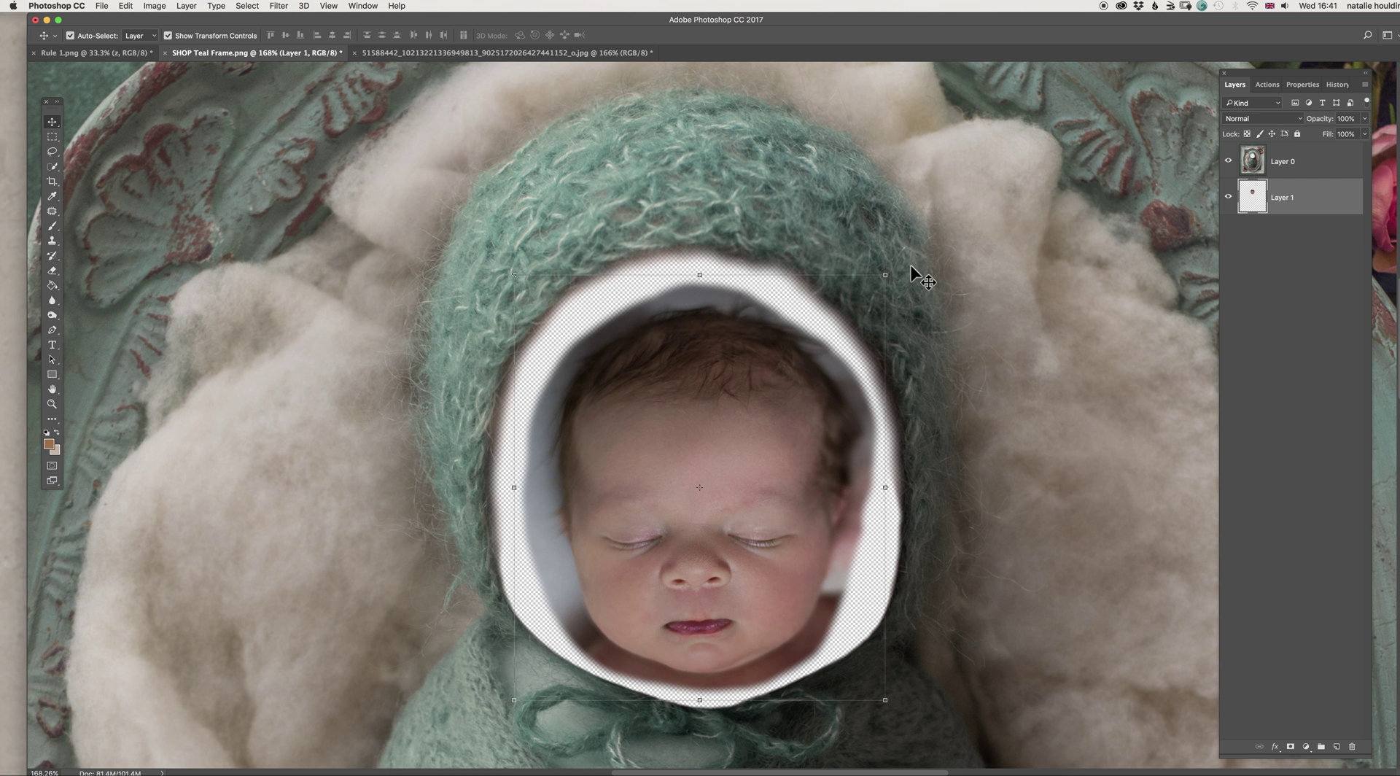
drag(887, 273, 952, 199)
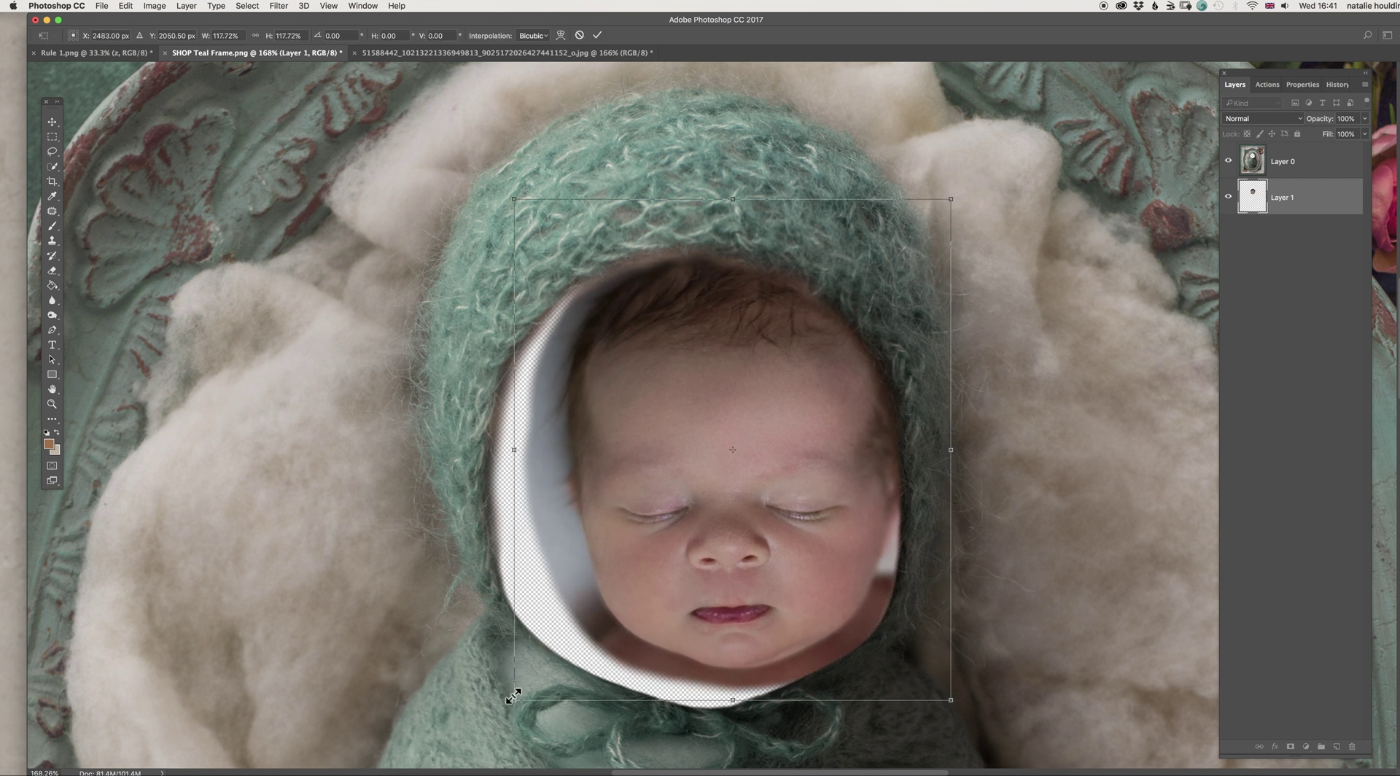
drag(513, 700, 458, 762)
drag(459, 195, 440, 175)
drag(950, 178, 966, 152)
drag(786, 352, 785, 335)
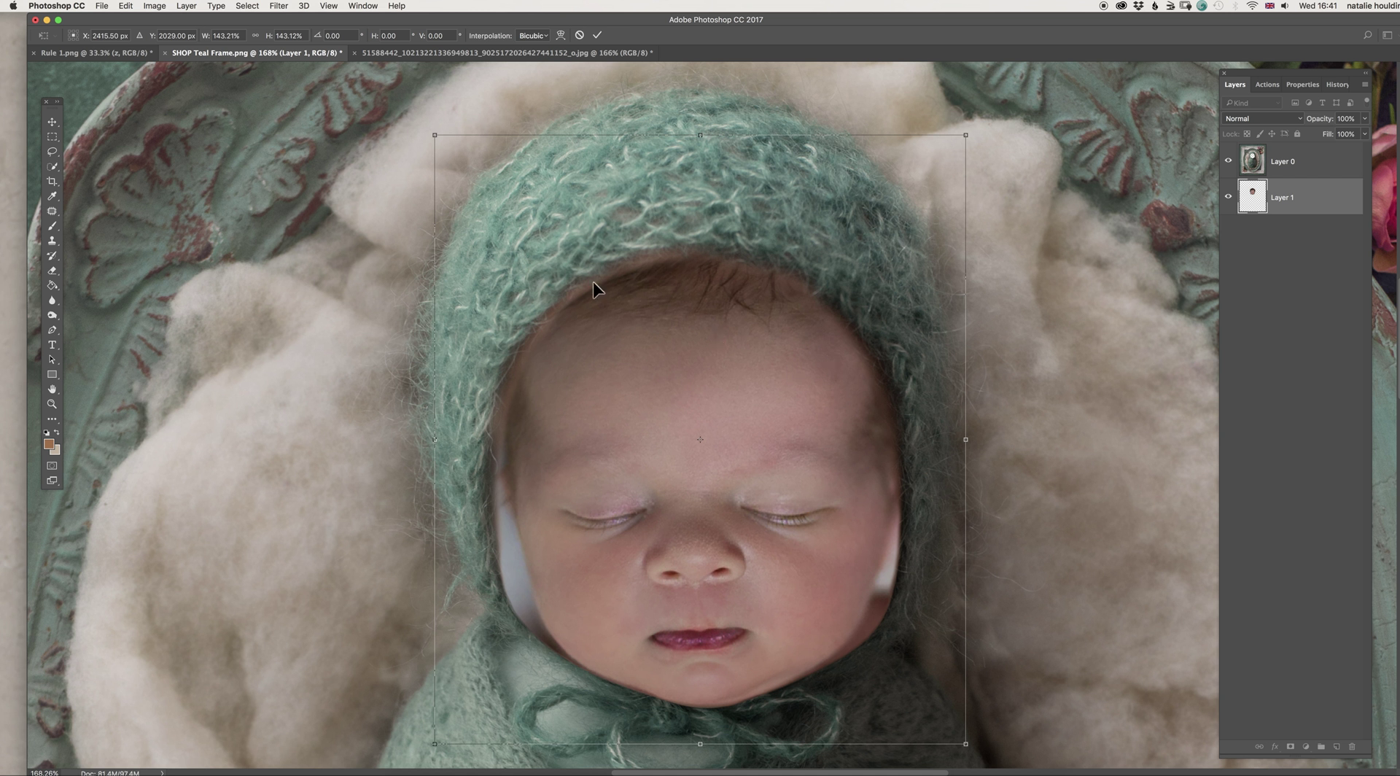
drag(428, 130, 418, 116)
click(597, 35)
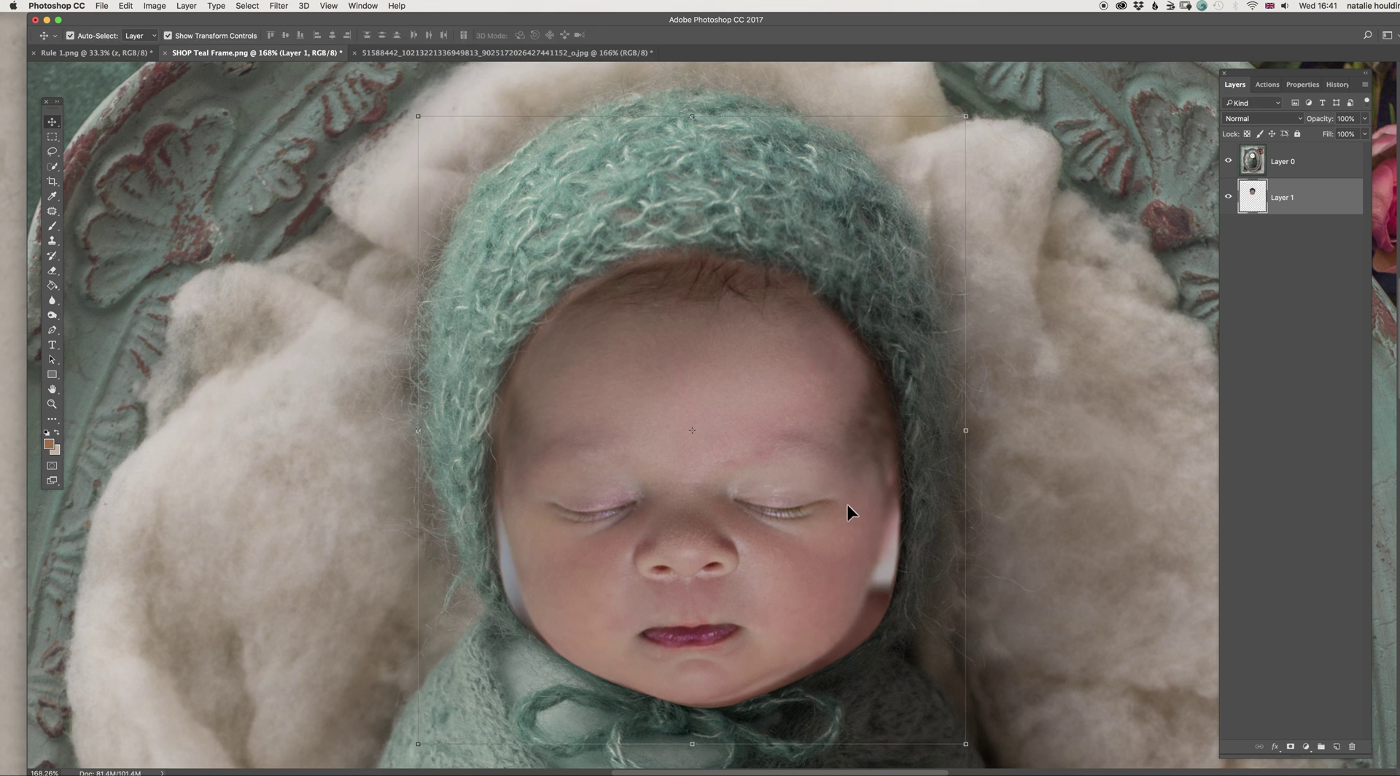
Enlarge the face layer to about 102% and nudge it to reduce the gaps beside the cheeks
scroll(847, 505, down, 8)
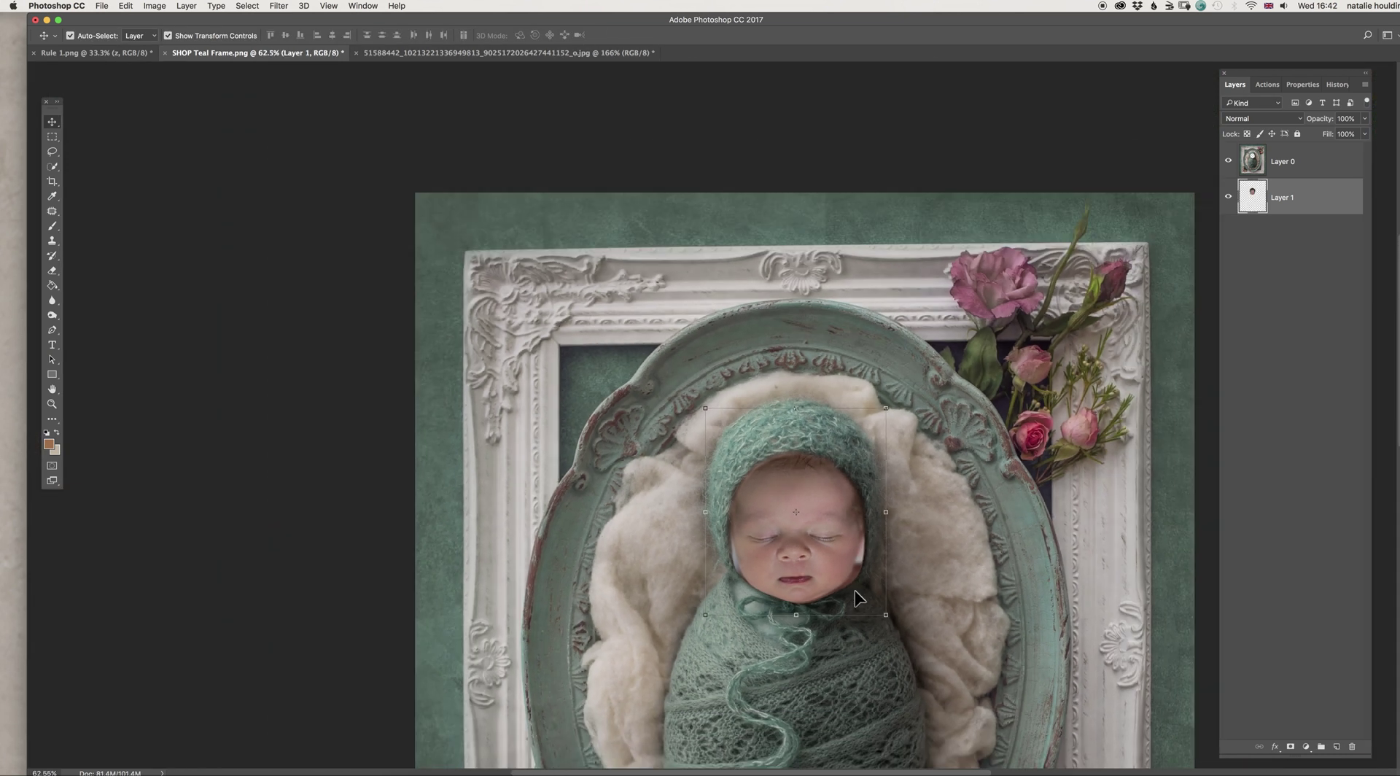
scroll(855, 589, down, 3)
scroll(723, 240, up, 2)
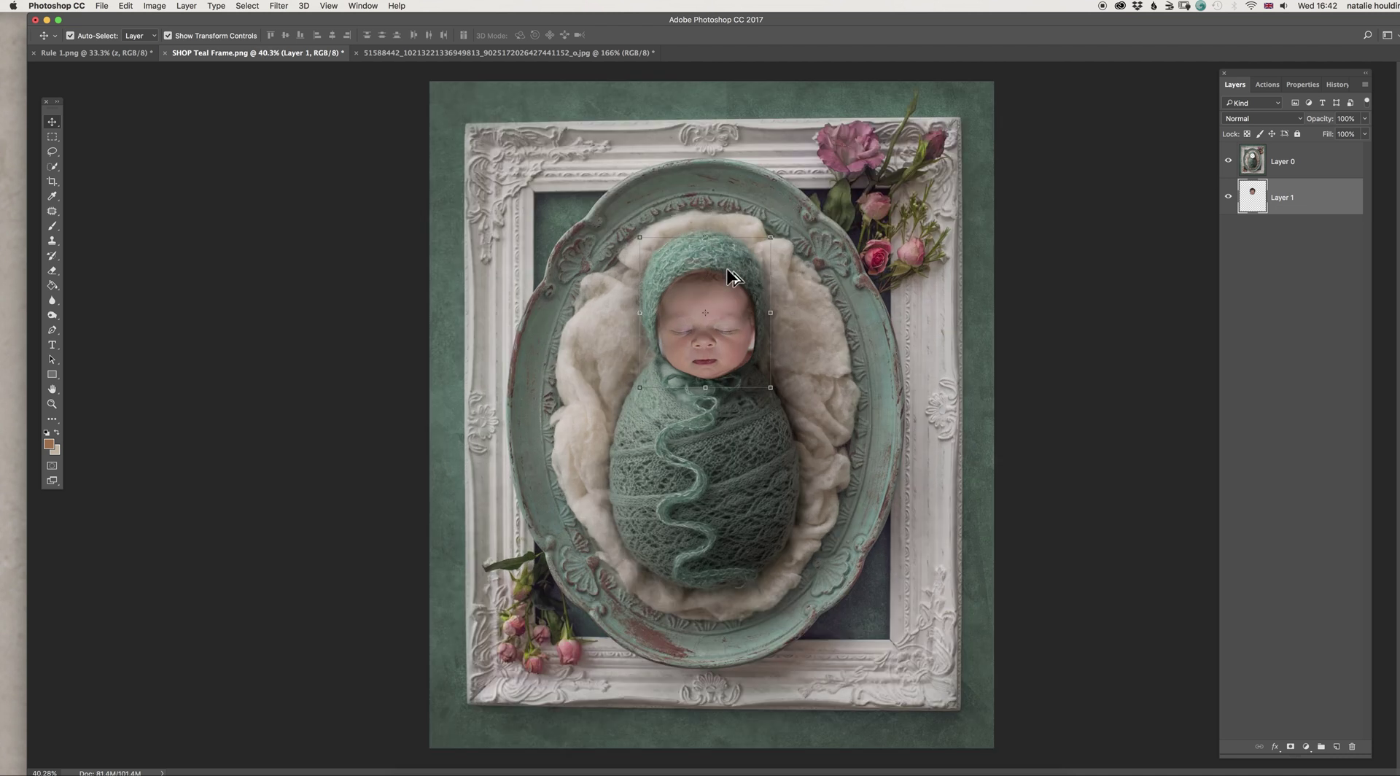
scroll(726, 267, up, 5)
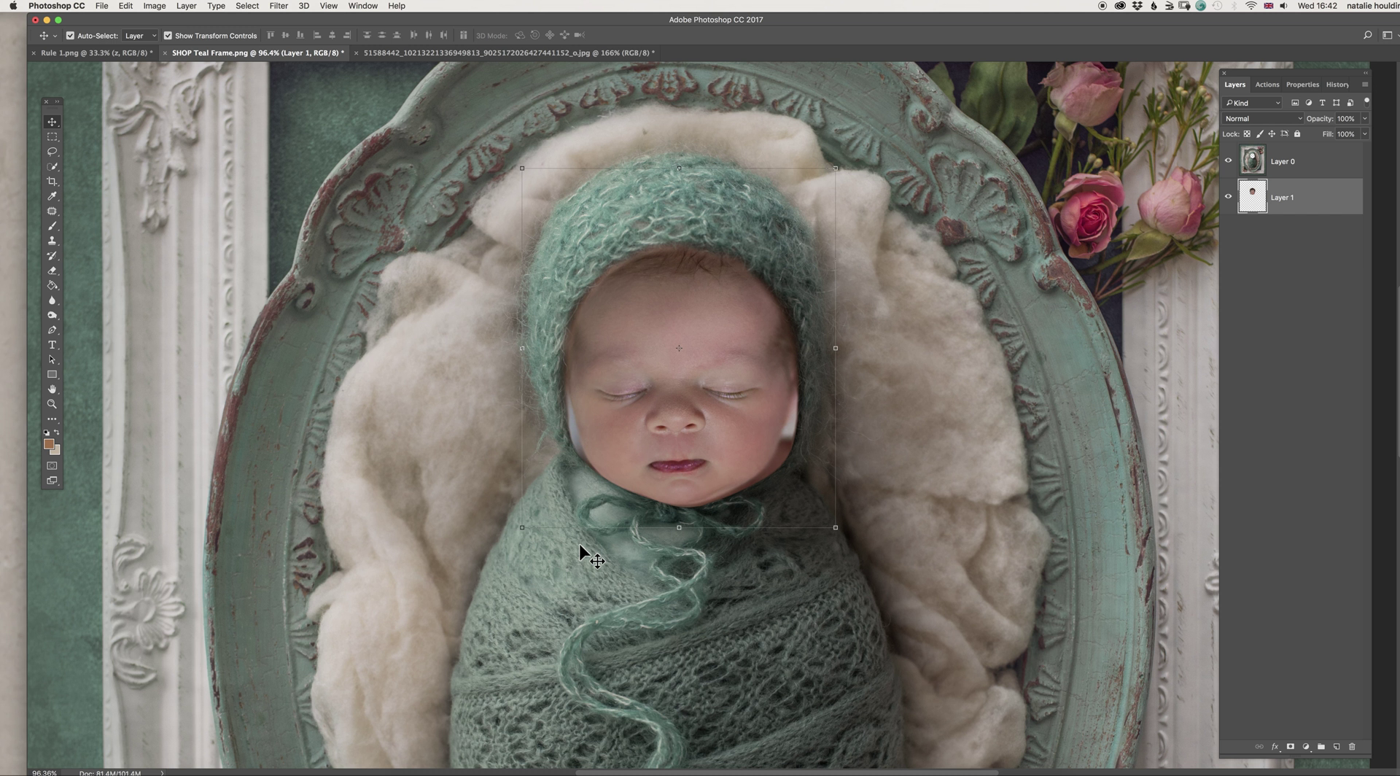
drag(523, 528, 518, 532)
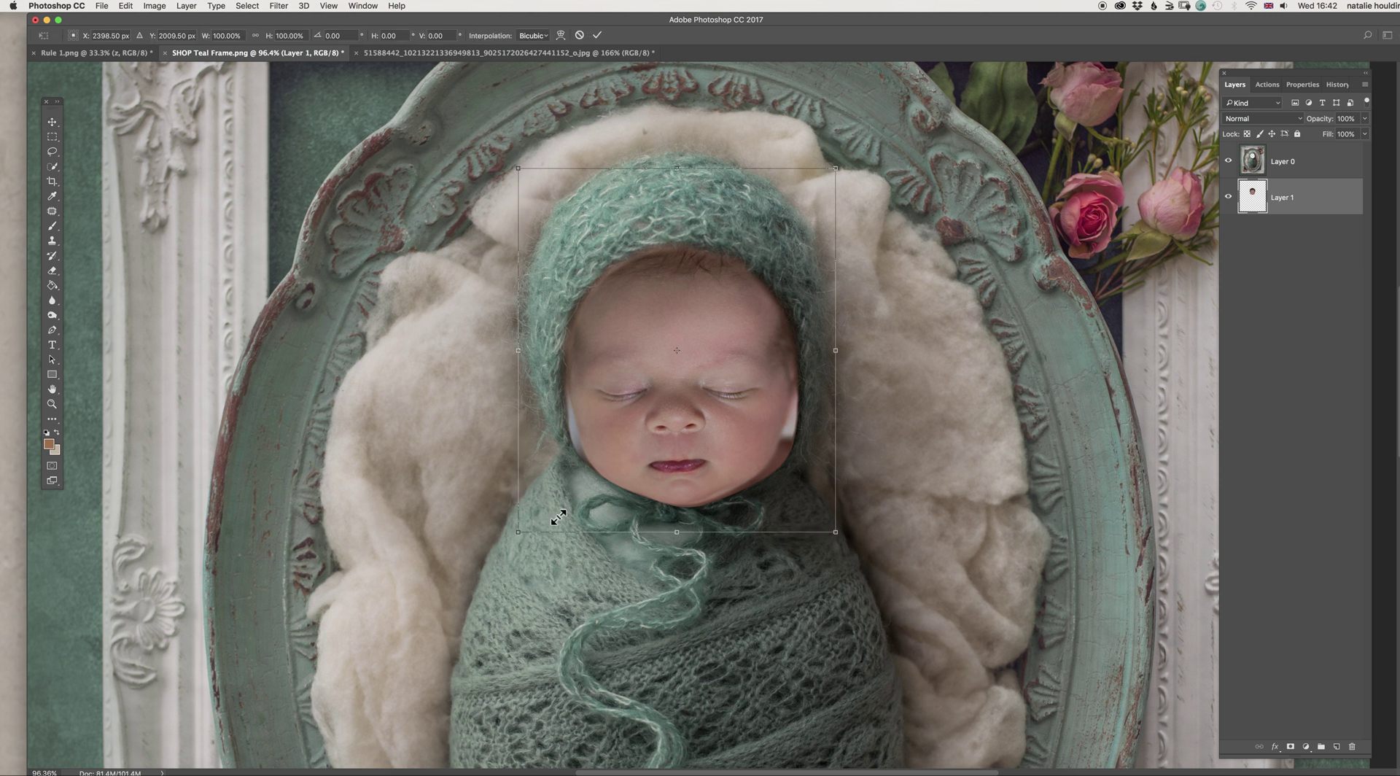
drag(836, 530, 839, 536)
drag(732, 434, 726, 436)
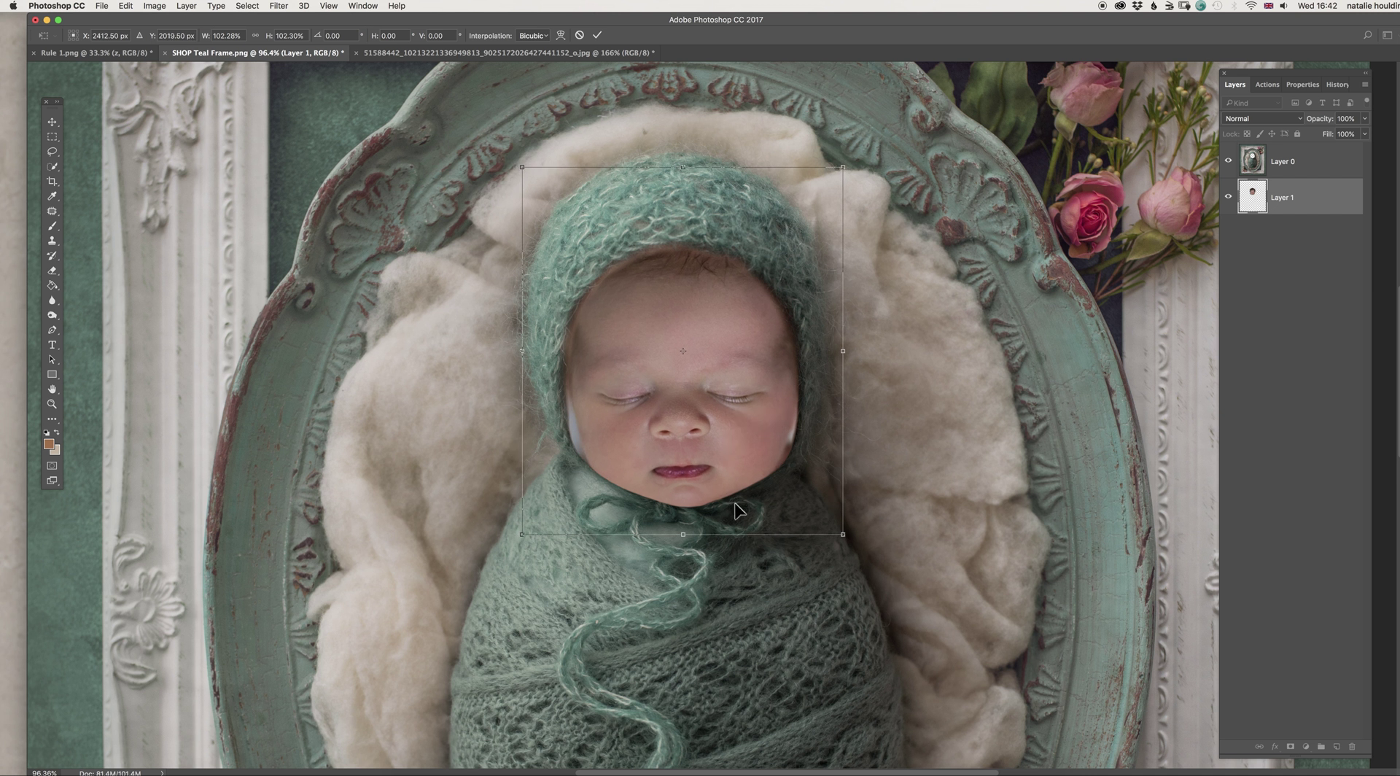
drag(737, 416, 735, 416)
click(597, 35)
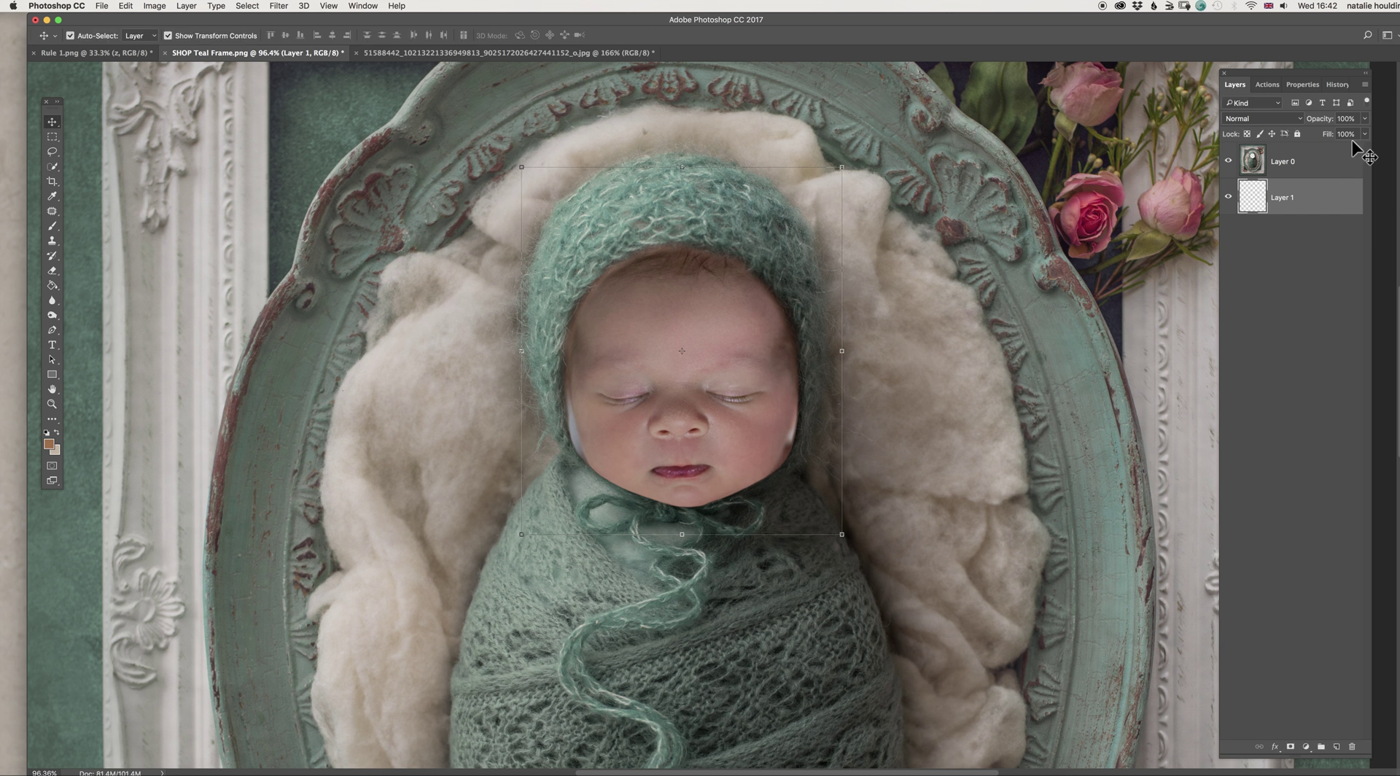
click(1342, 160)
click(1364, 118)
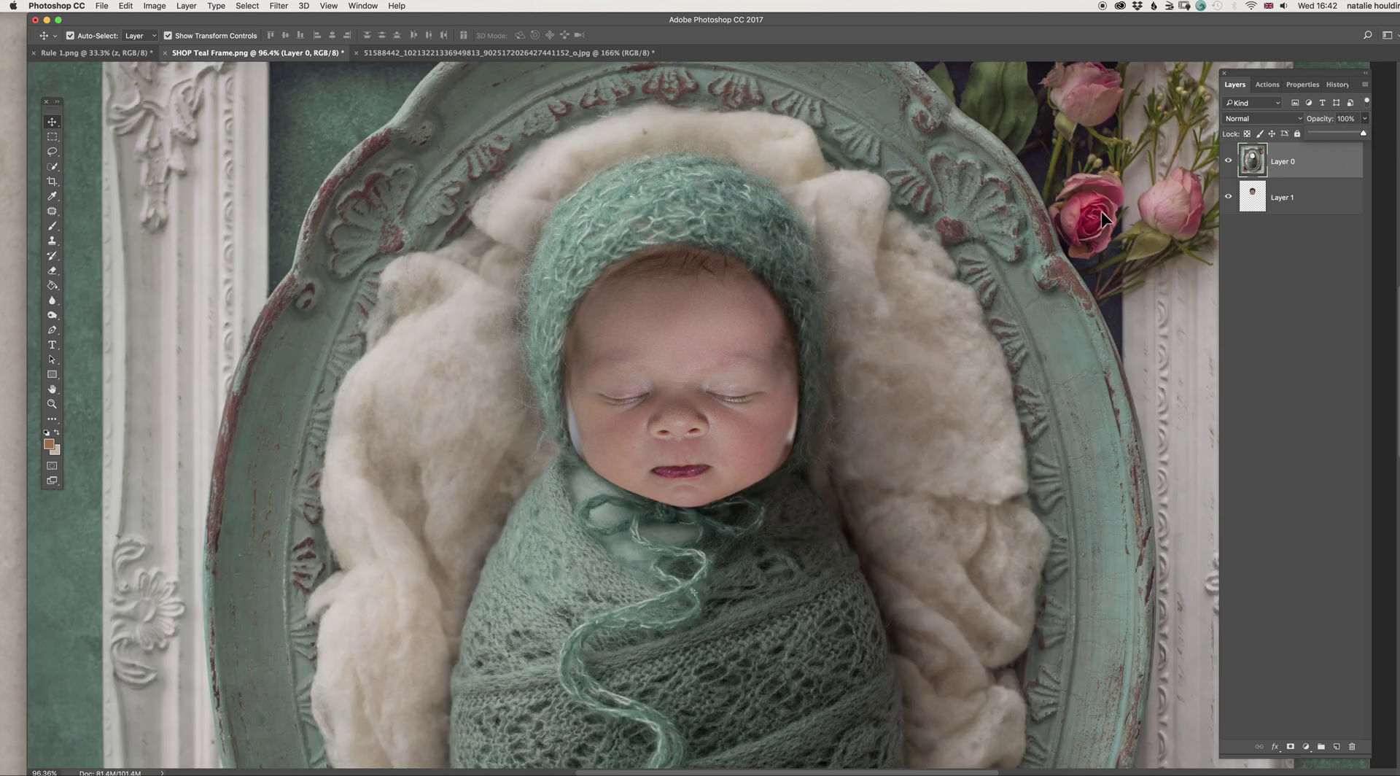
click(1284, 196)
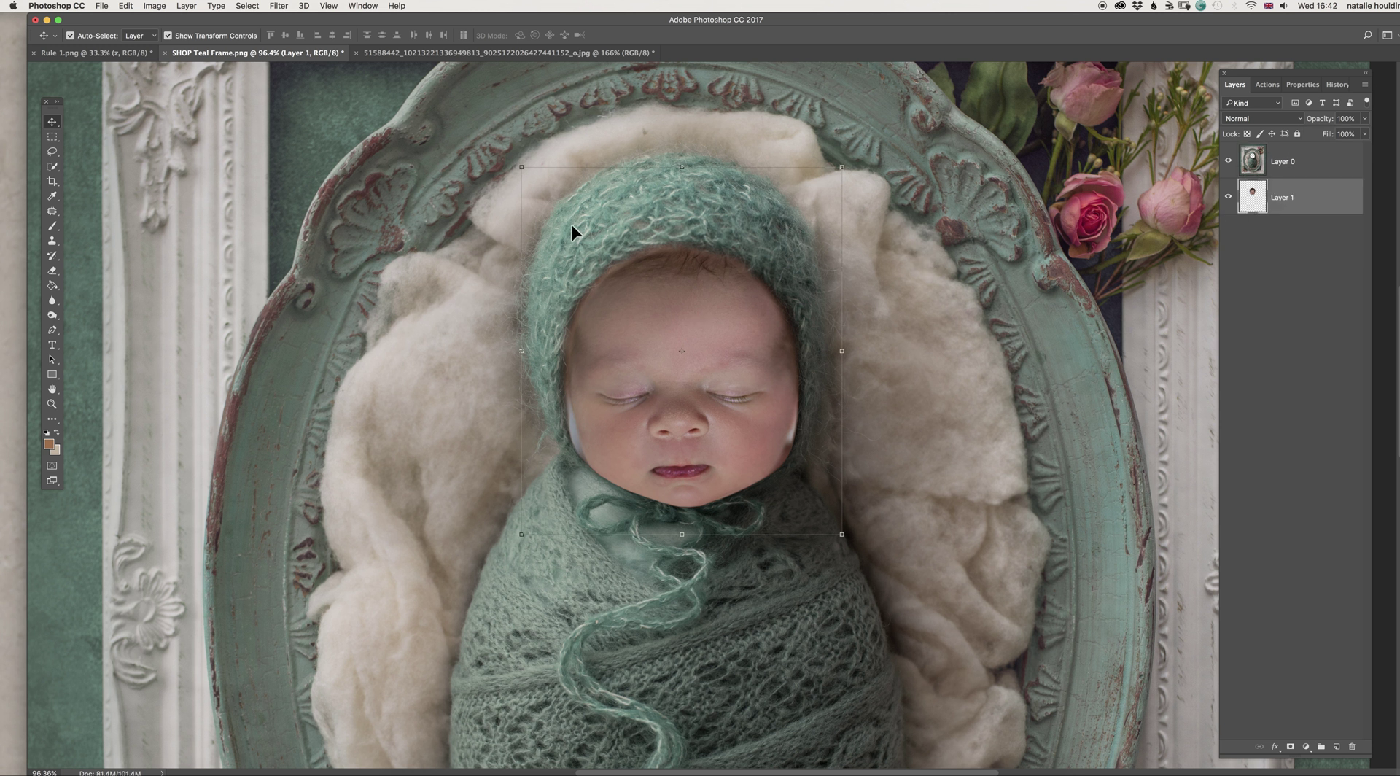
Enlarge the face layer to about 101.6% towards the bonnet's upper left and check its fit against the whole composition
drag(523, 168, 517, 161)
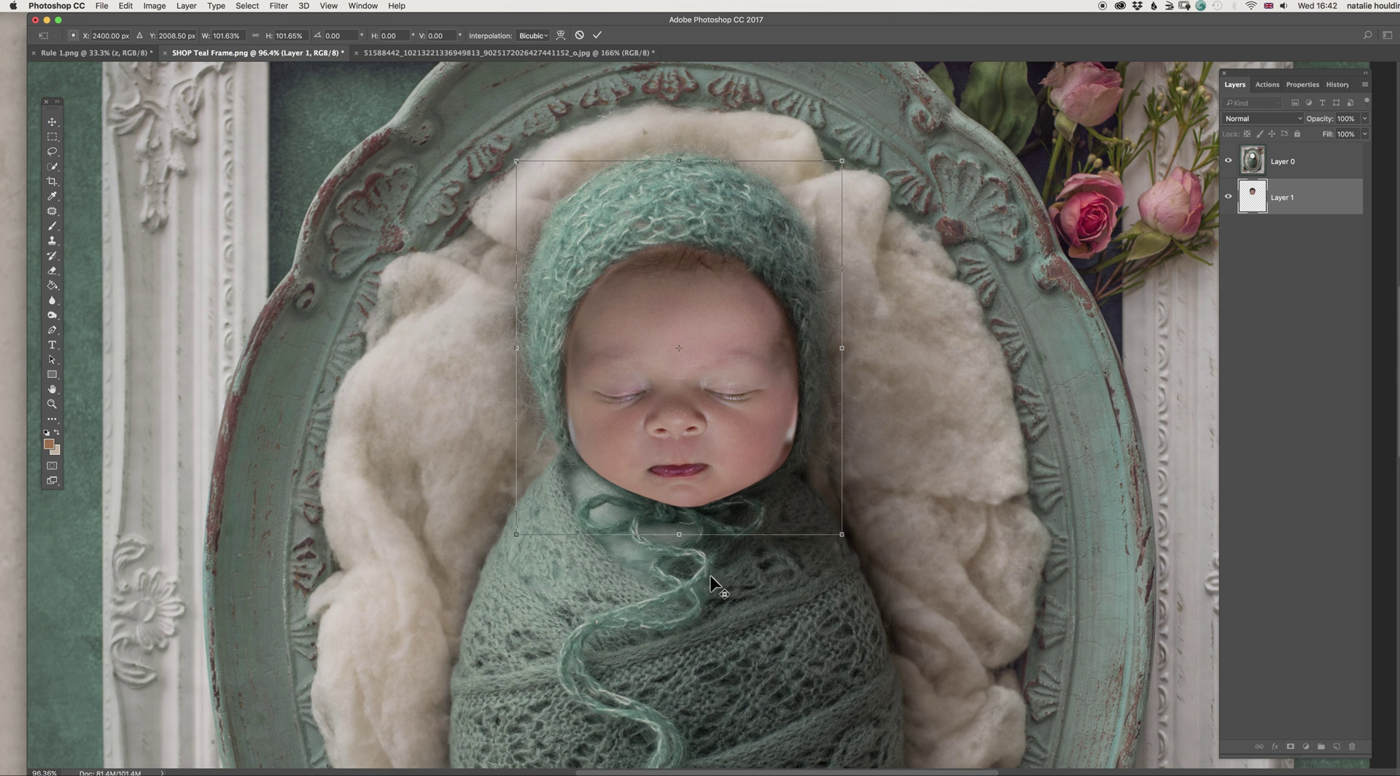
scroll(710, 580, down, 5)
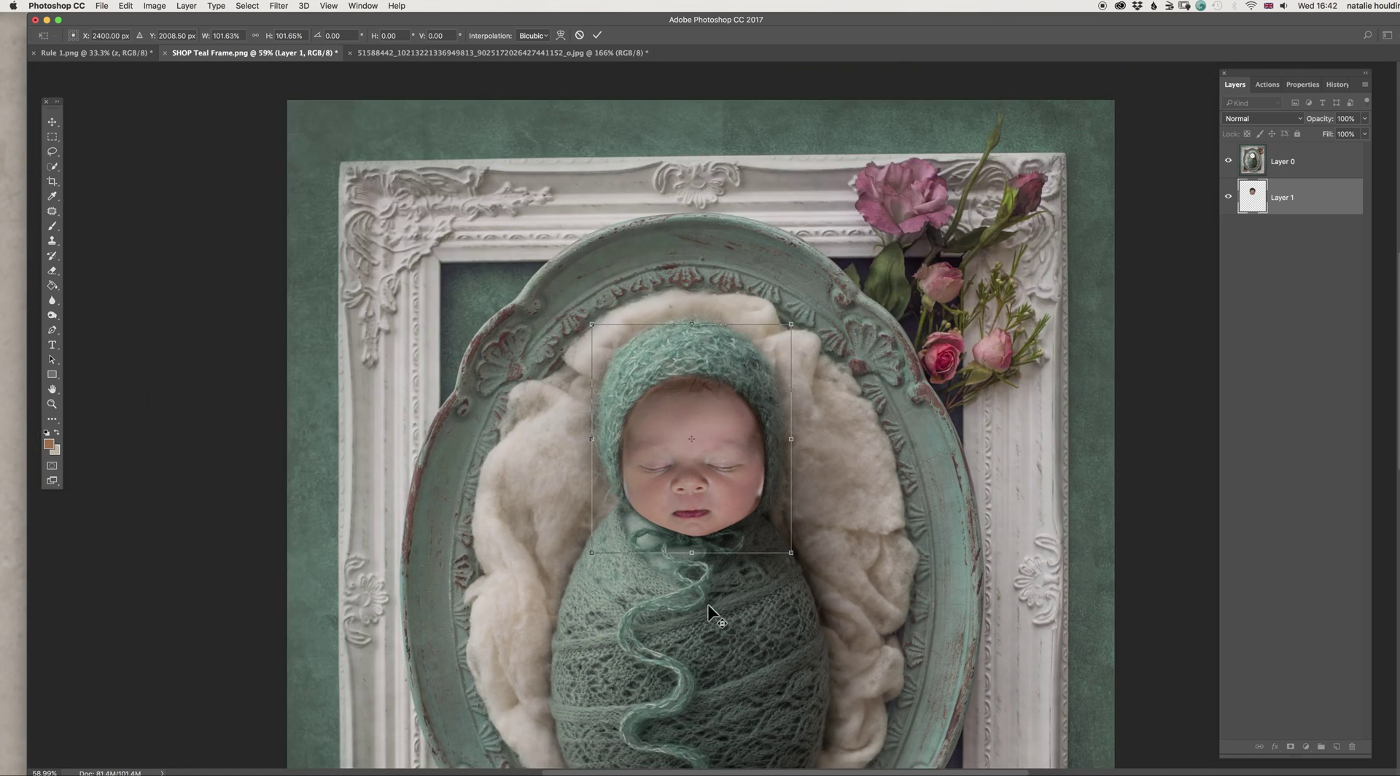
scroll(707, 605, down, 3)
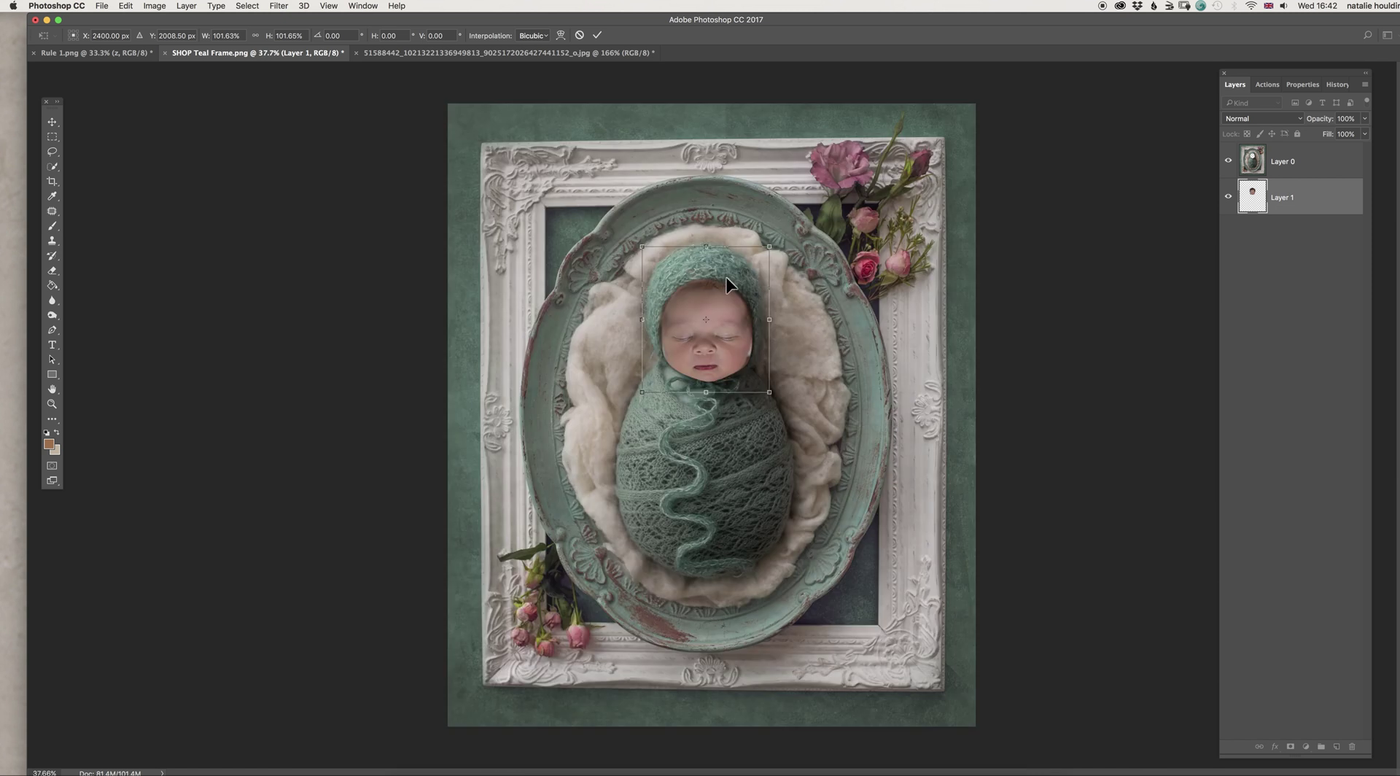
scroll(734, 265, up, 5)
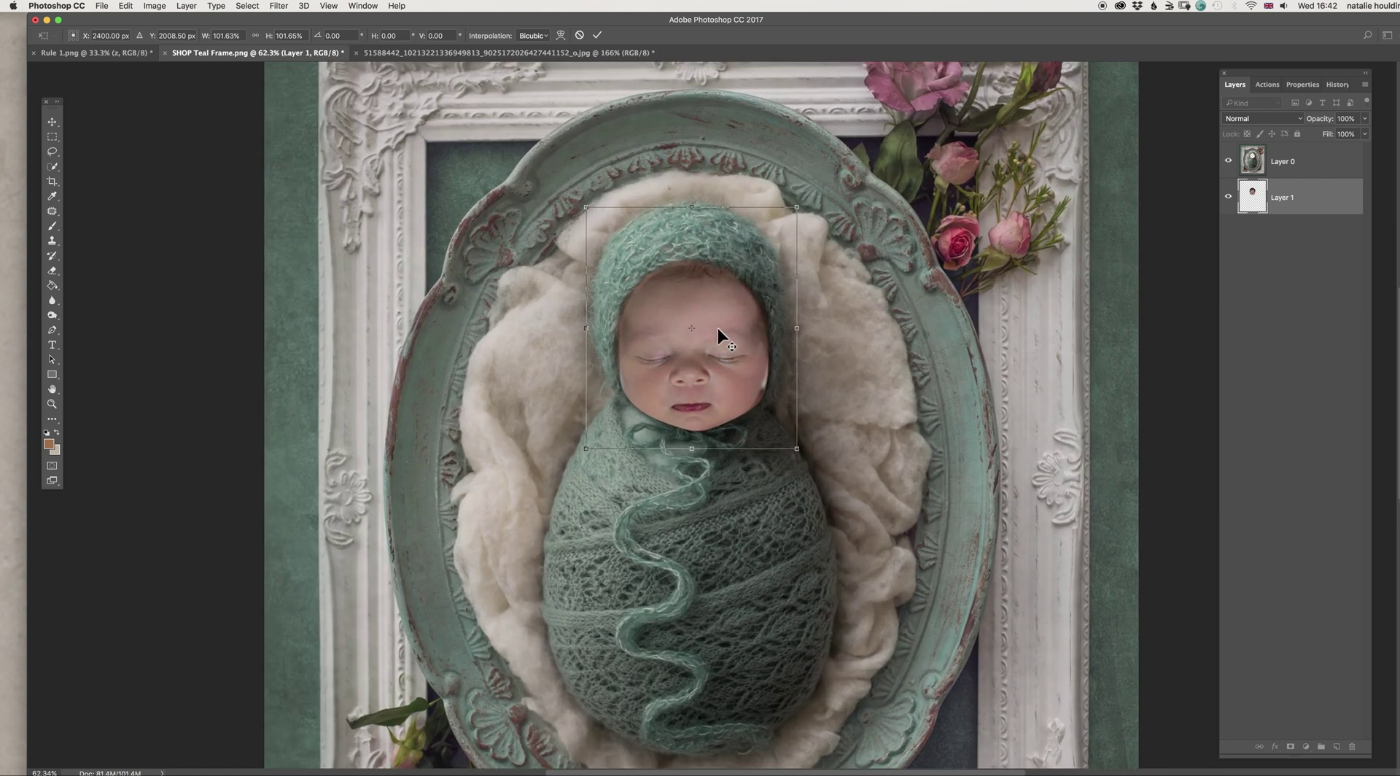
scroll(704, 330, up, 2)
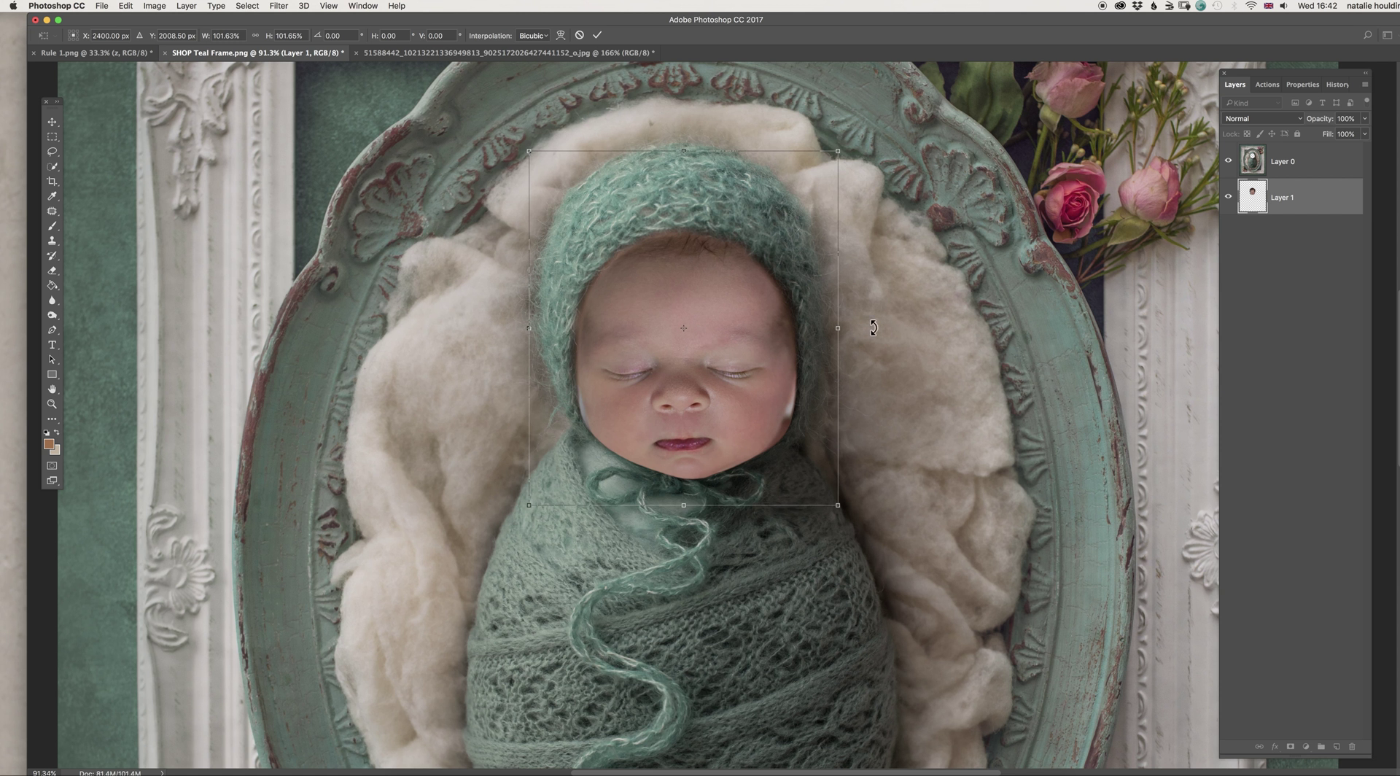
click(597, 35)
Open Liquify on the frame layer and show Layer 1 as an in-front backdrop at about 75% opacity
click(1311, 165)
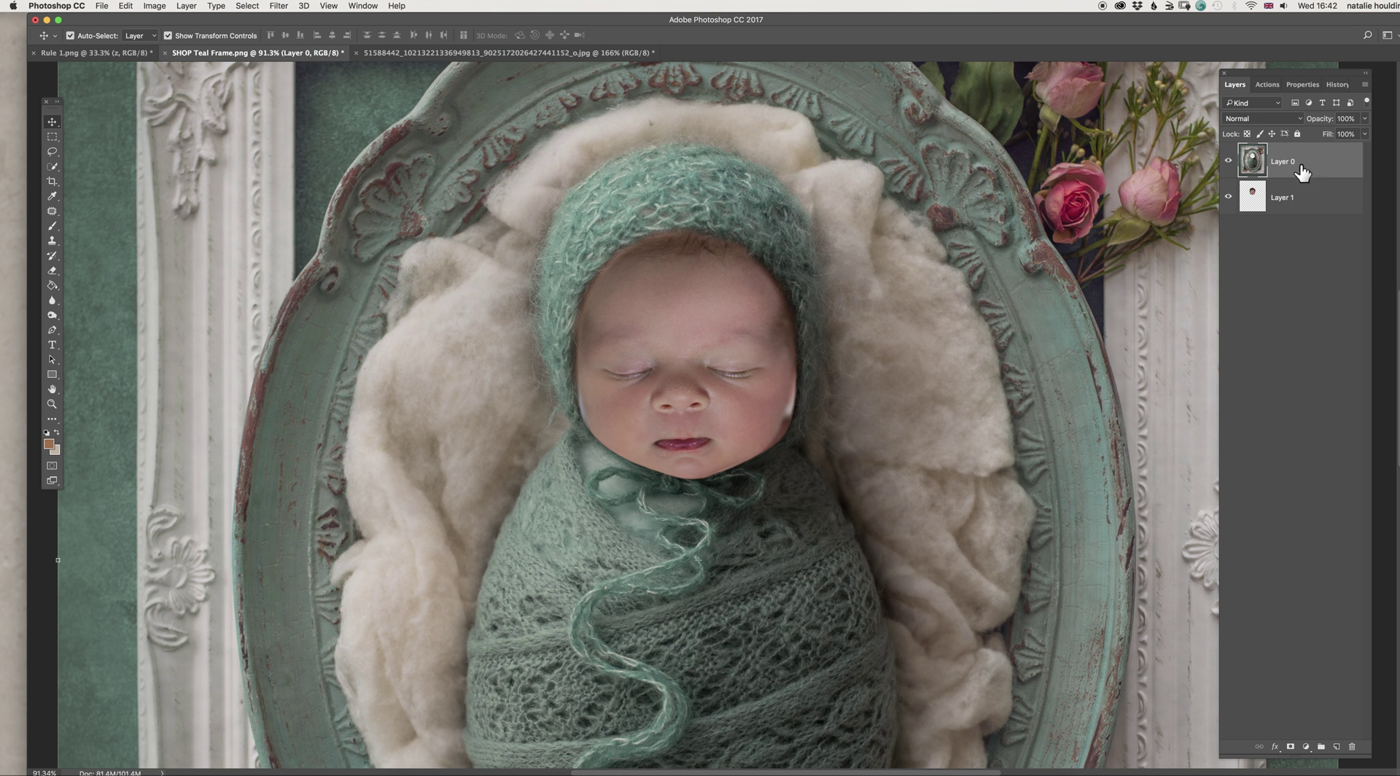
click(278, 6)
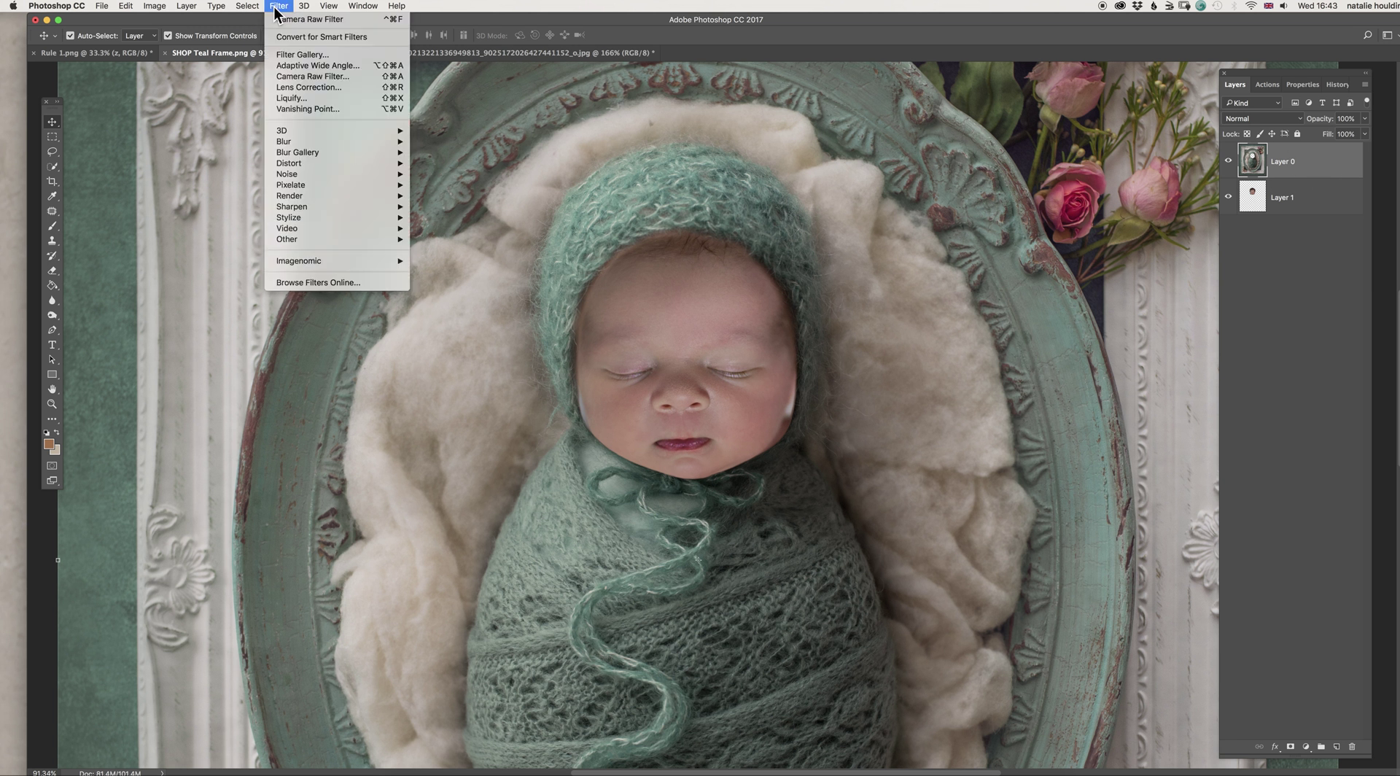
click(349, 97)
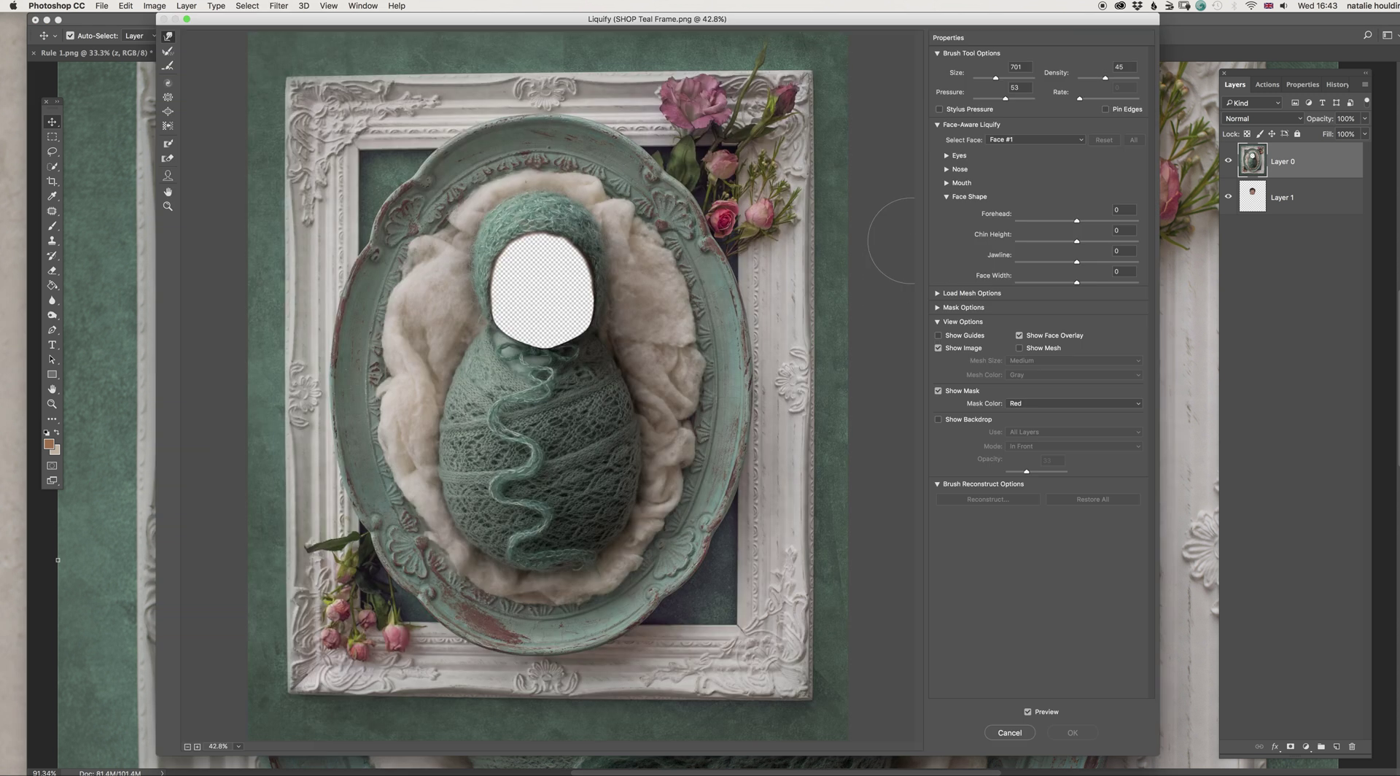
click(938, 419)
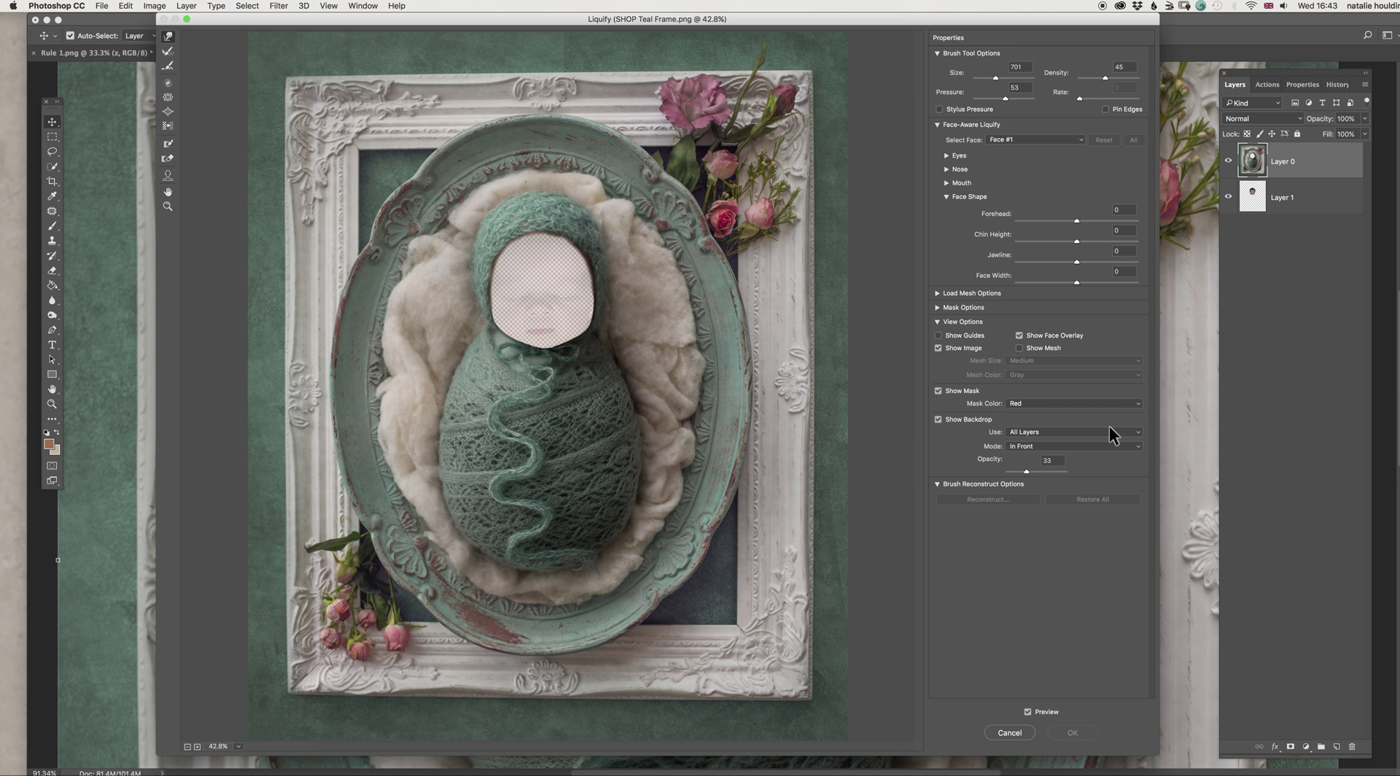
click(1094, 431)
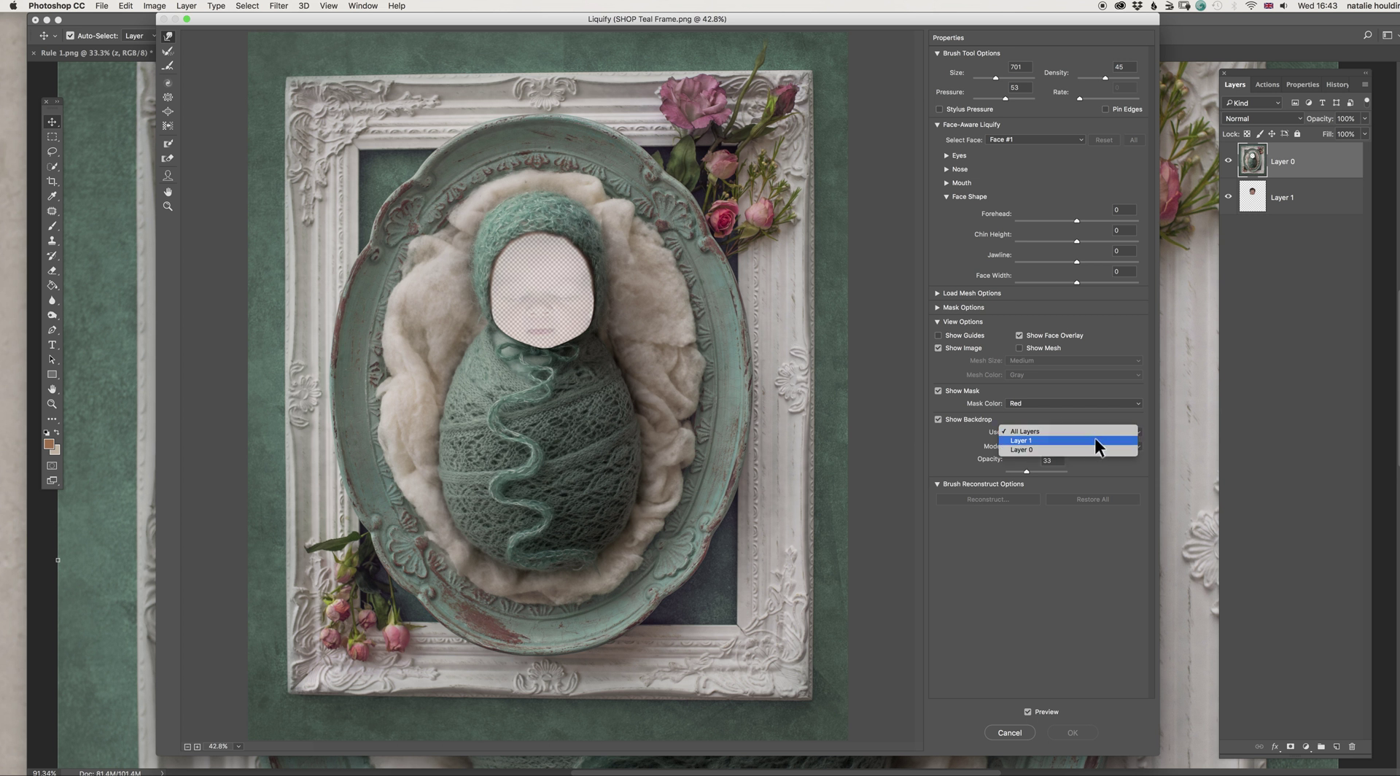
click(1095, 440)
drag(1026, 470, 1054, 475)
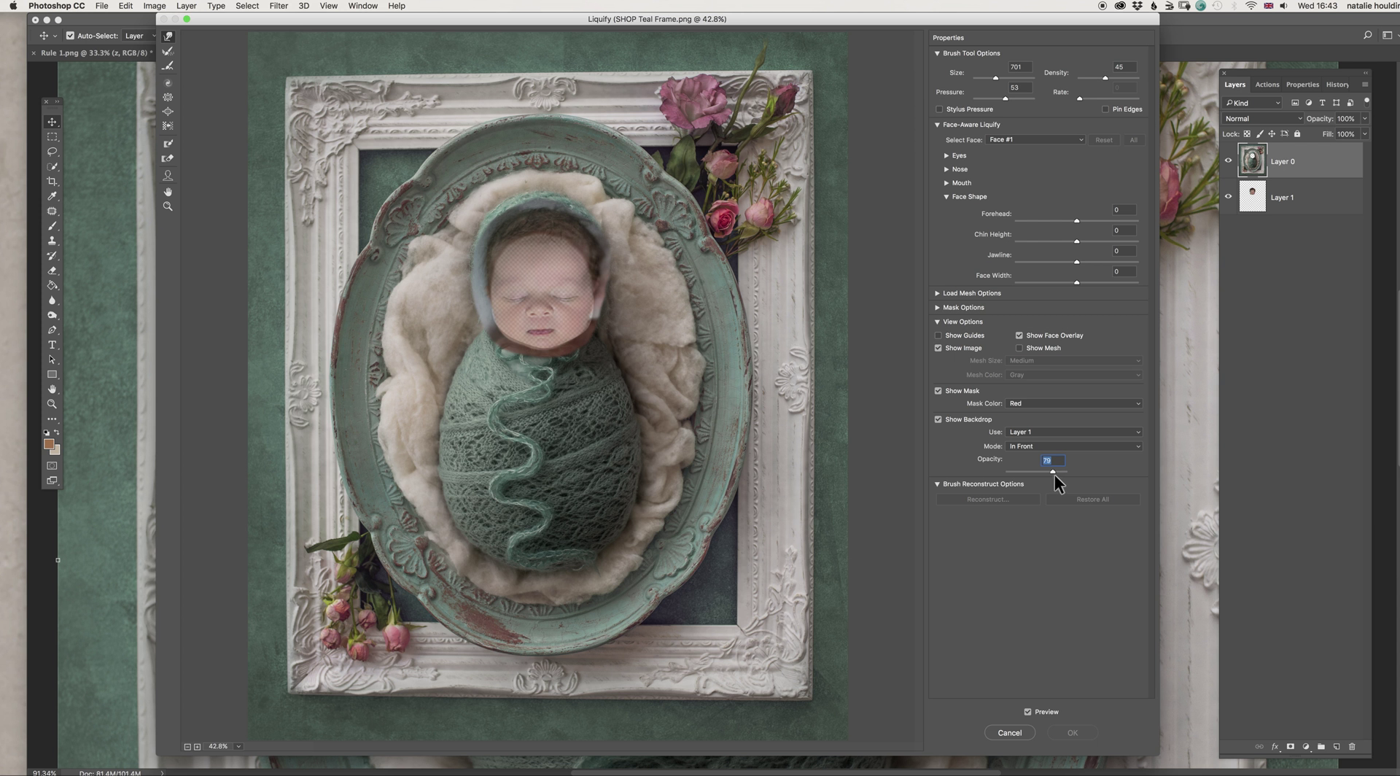
scroll(539, 283, up, 5)
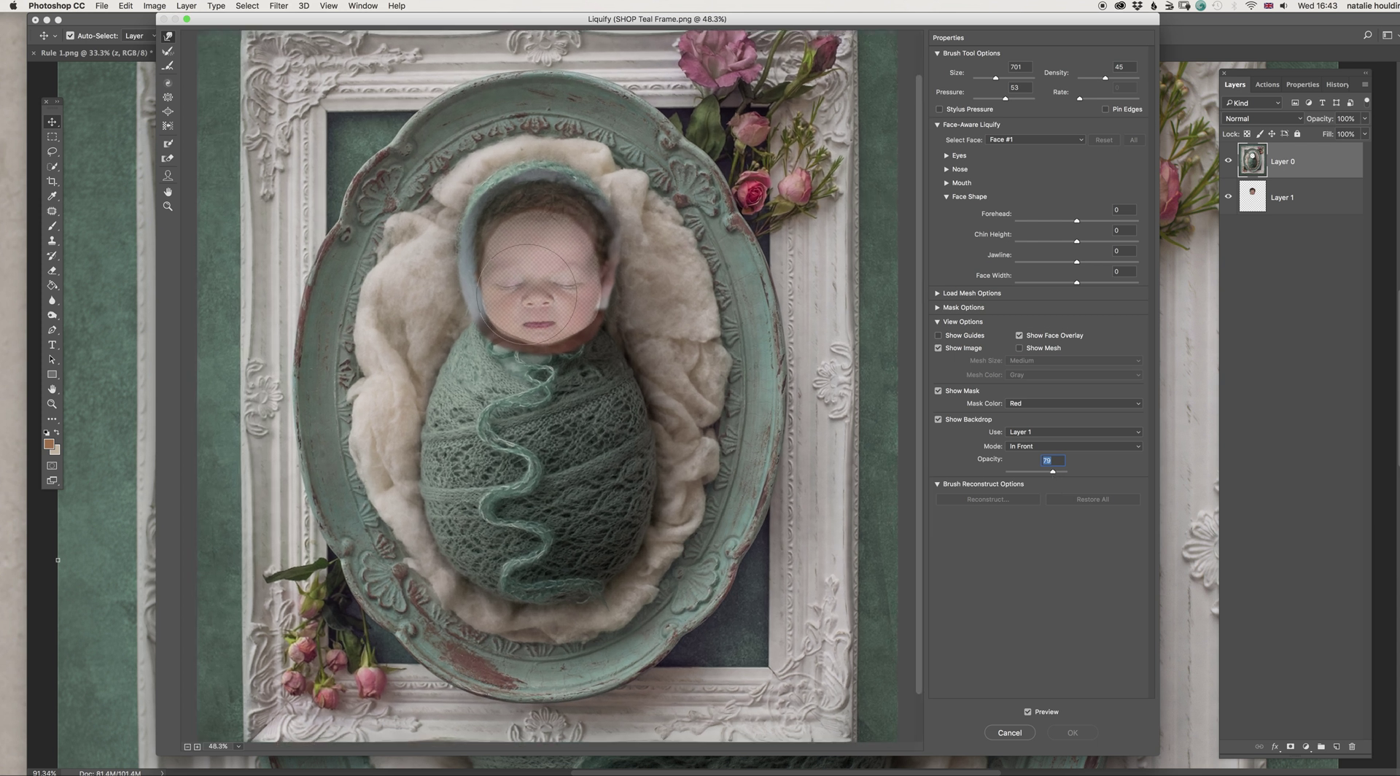
scroll(536, 357, up, 4)
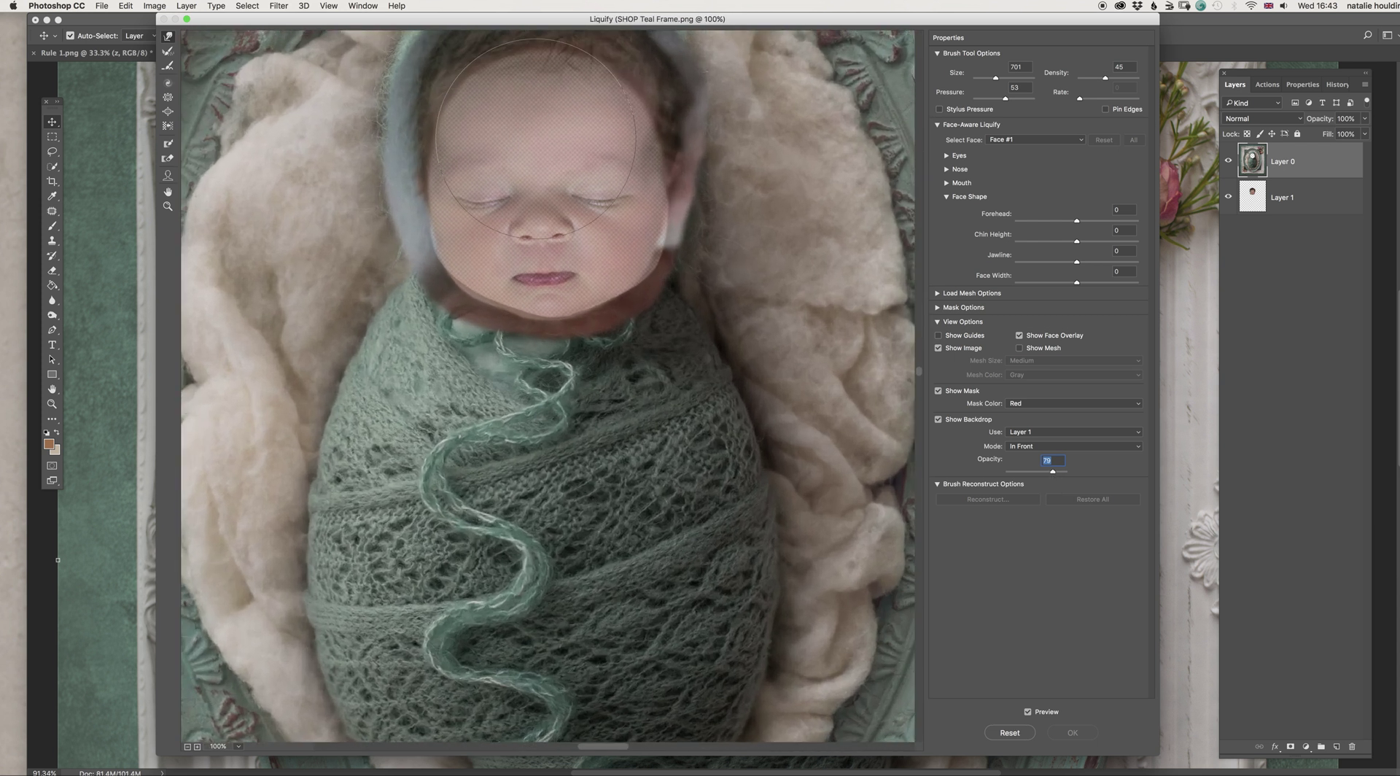
Warp the edges of the bonnet opening to fit the face at the cheek, chin and forehead, varying the brush size between about 208 and 493
drag(533, 351, 562, 536)
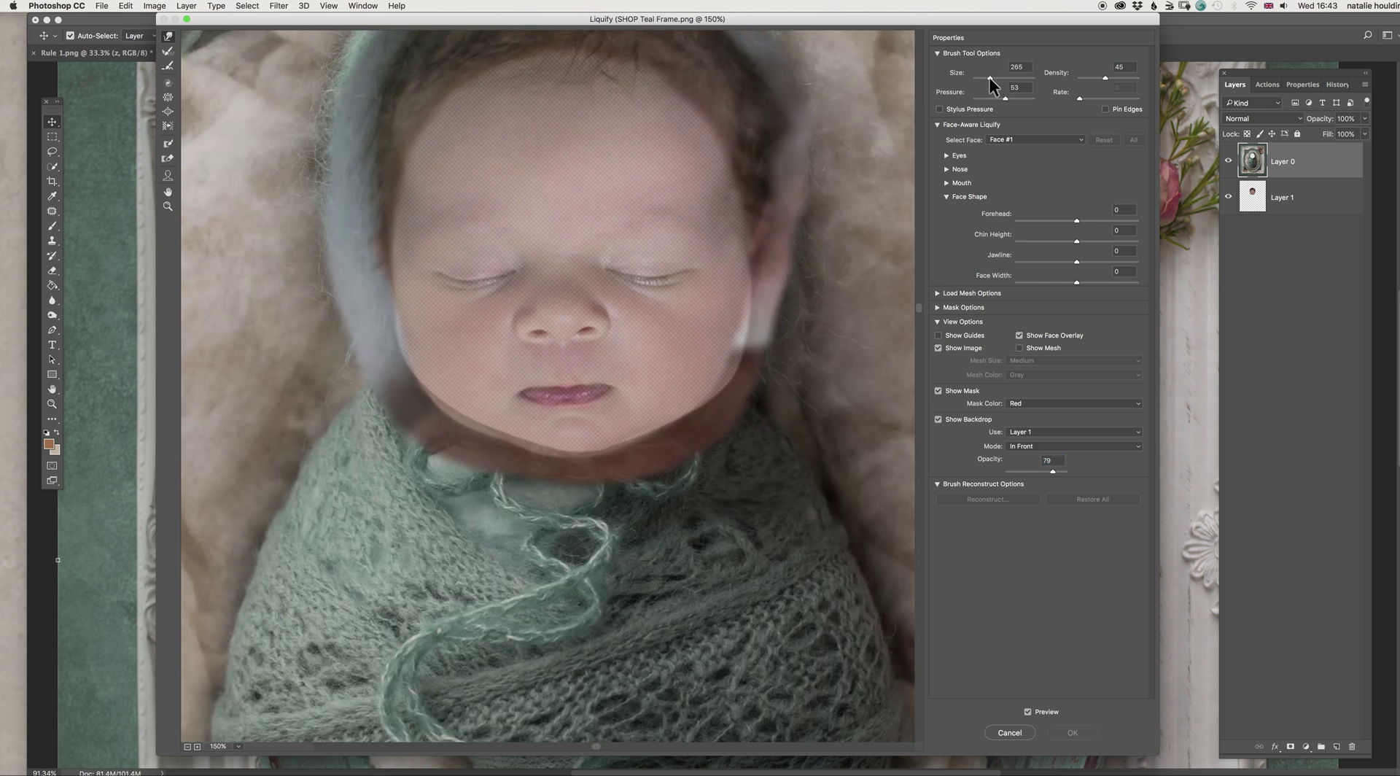
mouse_move(765, 352)
mouse_down()
mouse_move(721, 384)
mouse_move(748, 355)
mouse_move(735, 354)
mouse_move(752, 270)
mouse_move(717, 411)
mouse_move(624, 441)
mouse_move(649, 427)
mouse_move(545, 440)
mouse_move(527, 421)
mouse_move(585, 432)
mouse_up()
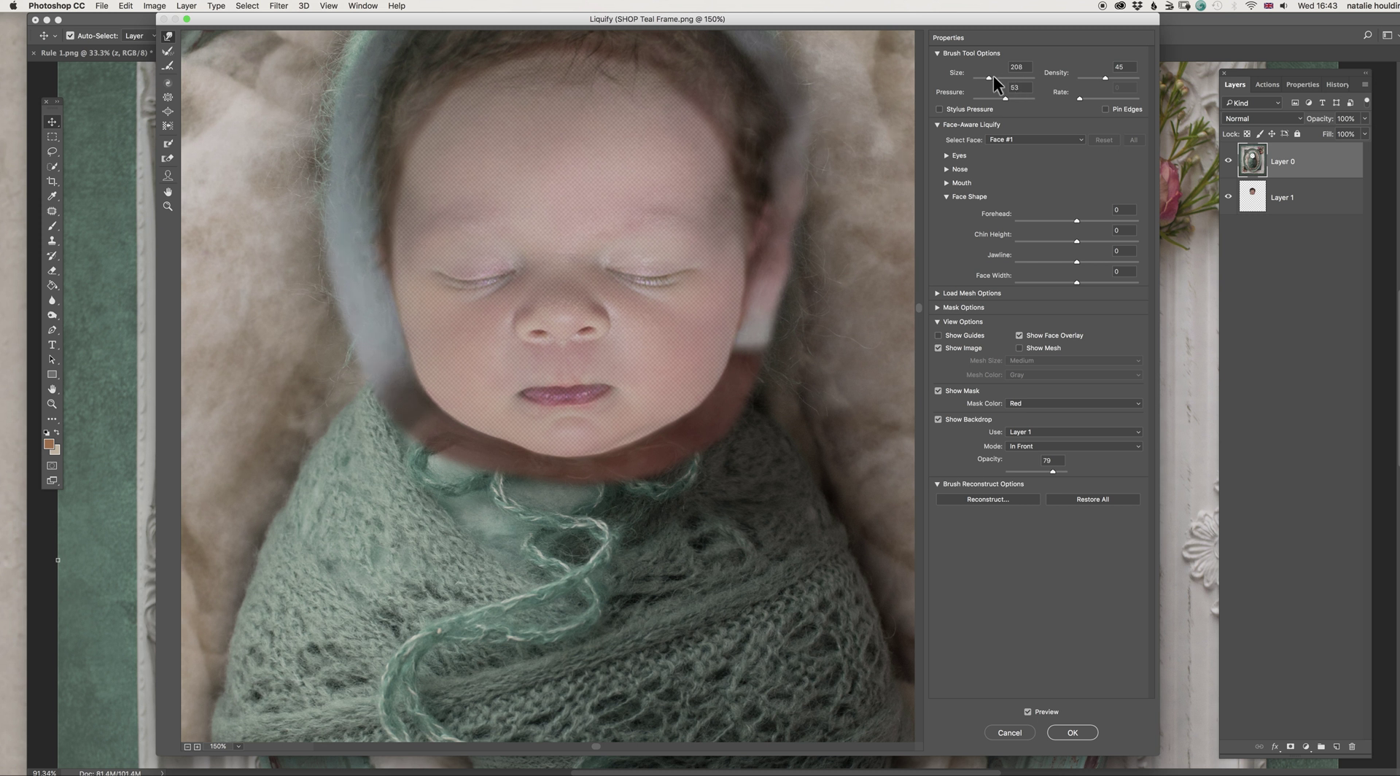
drag(990, 78, 994, 78)
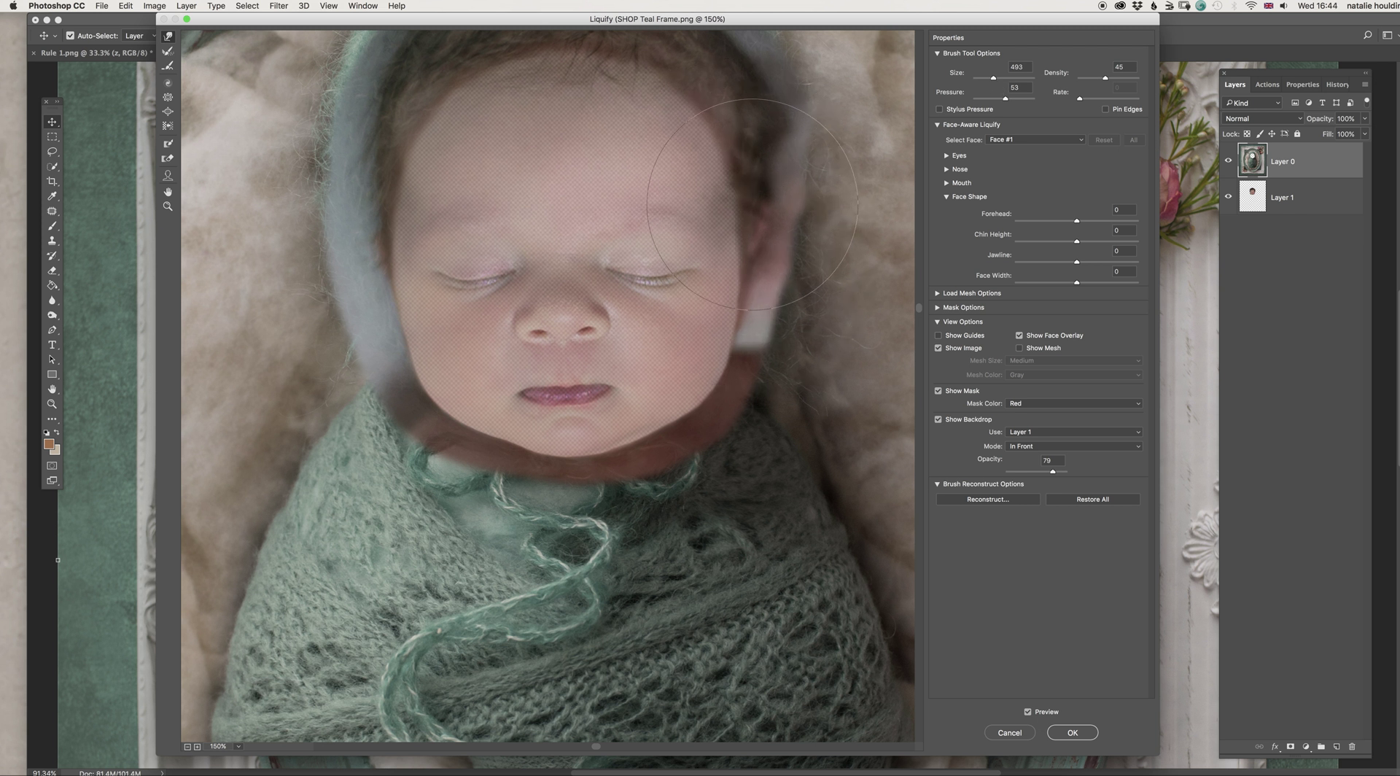
key(space)
drag(535, 226, 557, 343)
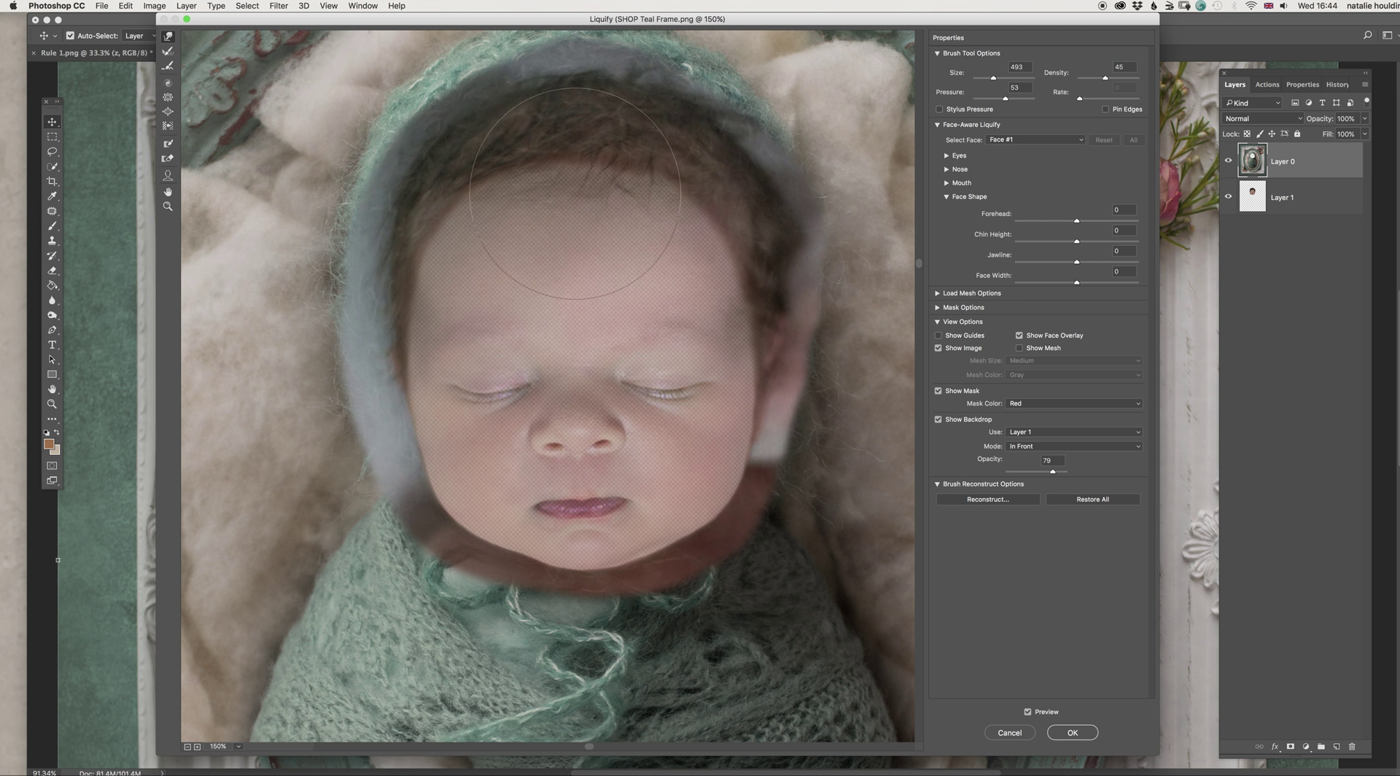
scroll(593, 285, down, 4)
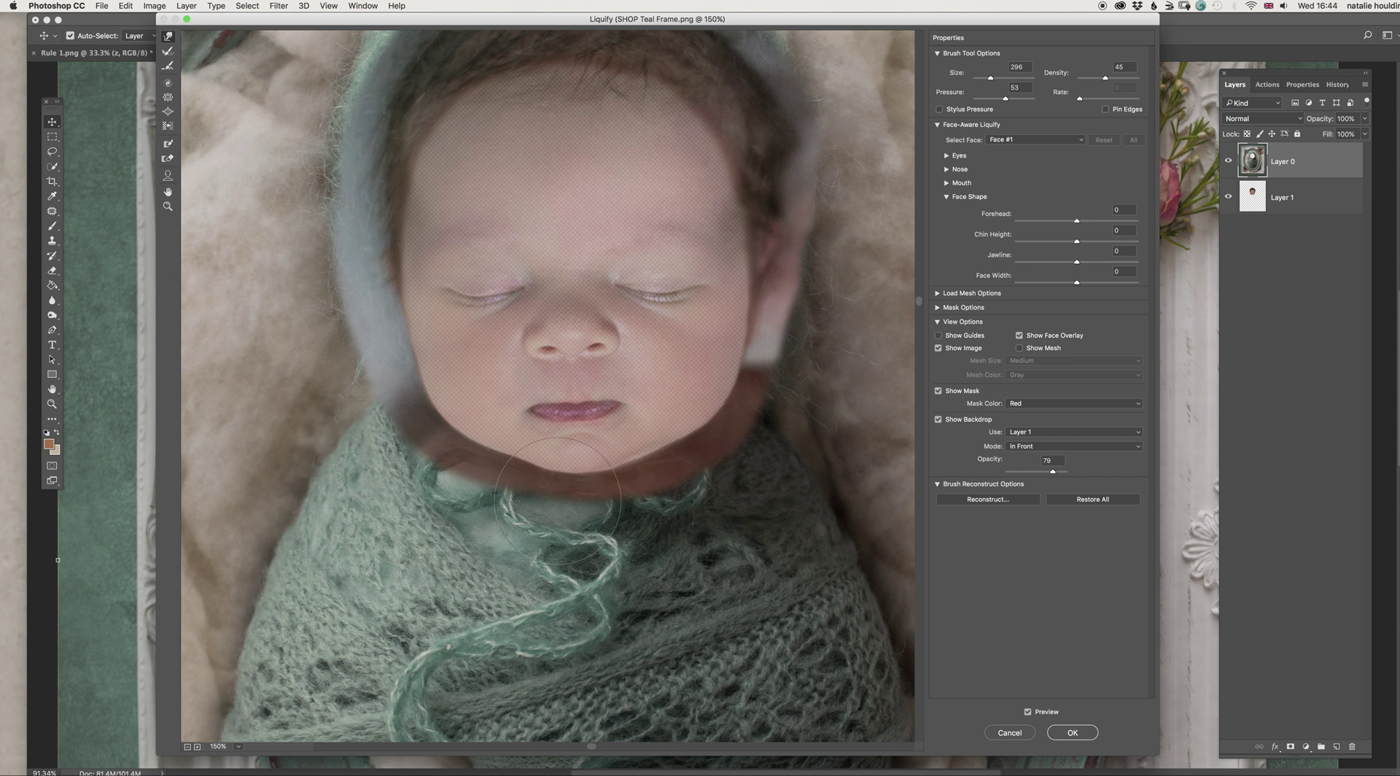
Reduce the backdrop opacity to 0% to inspect the warped opening, set it to 50%, and apply the Liquify changes
mouse_move(1053, 474)
mouse_down()
mouse_move(1008, 472)
mouse_move(1070, 471)
mouse_move(1048, 483)
mouse_up()
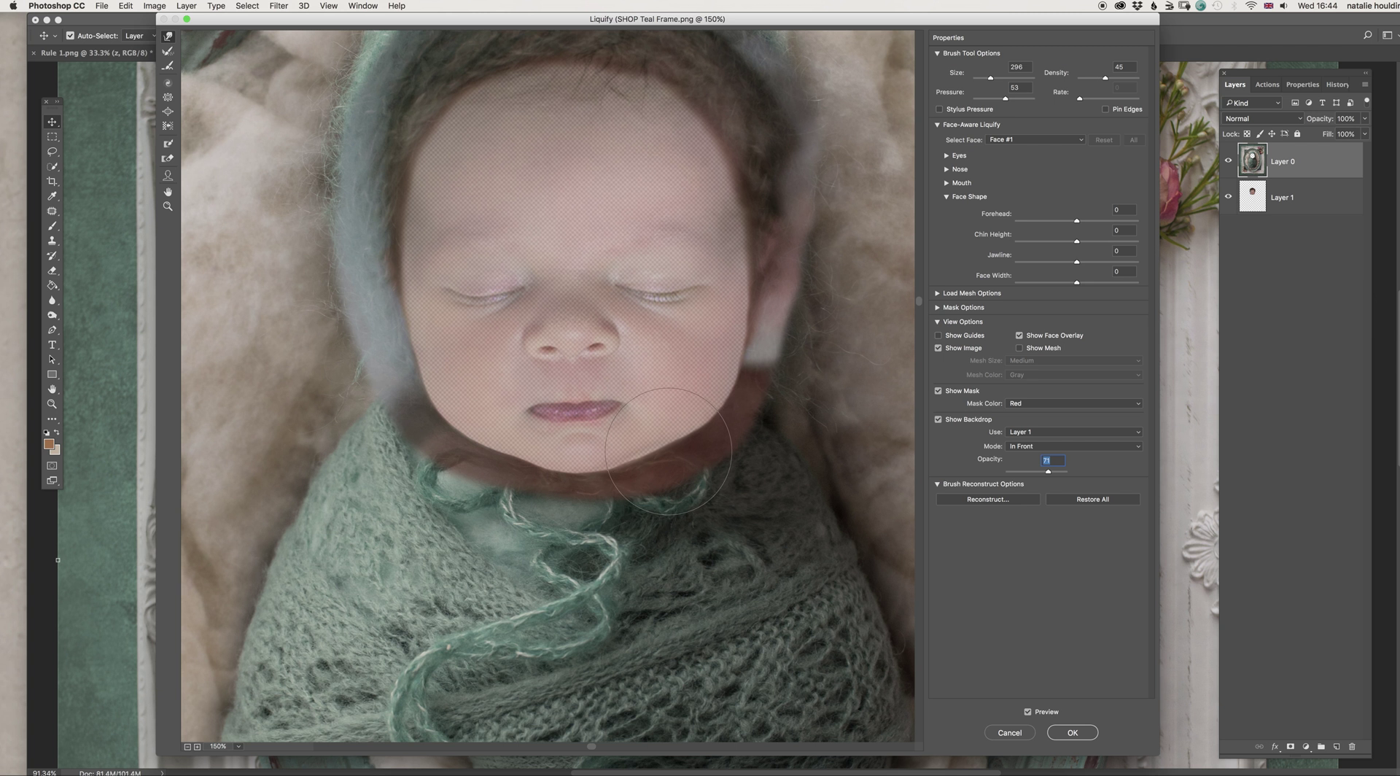
drag(1049, 471, 990, 470)
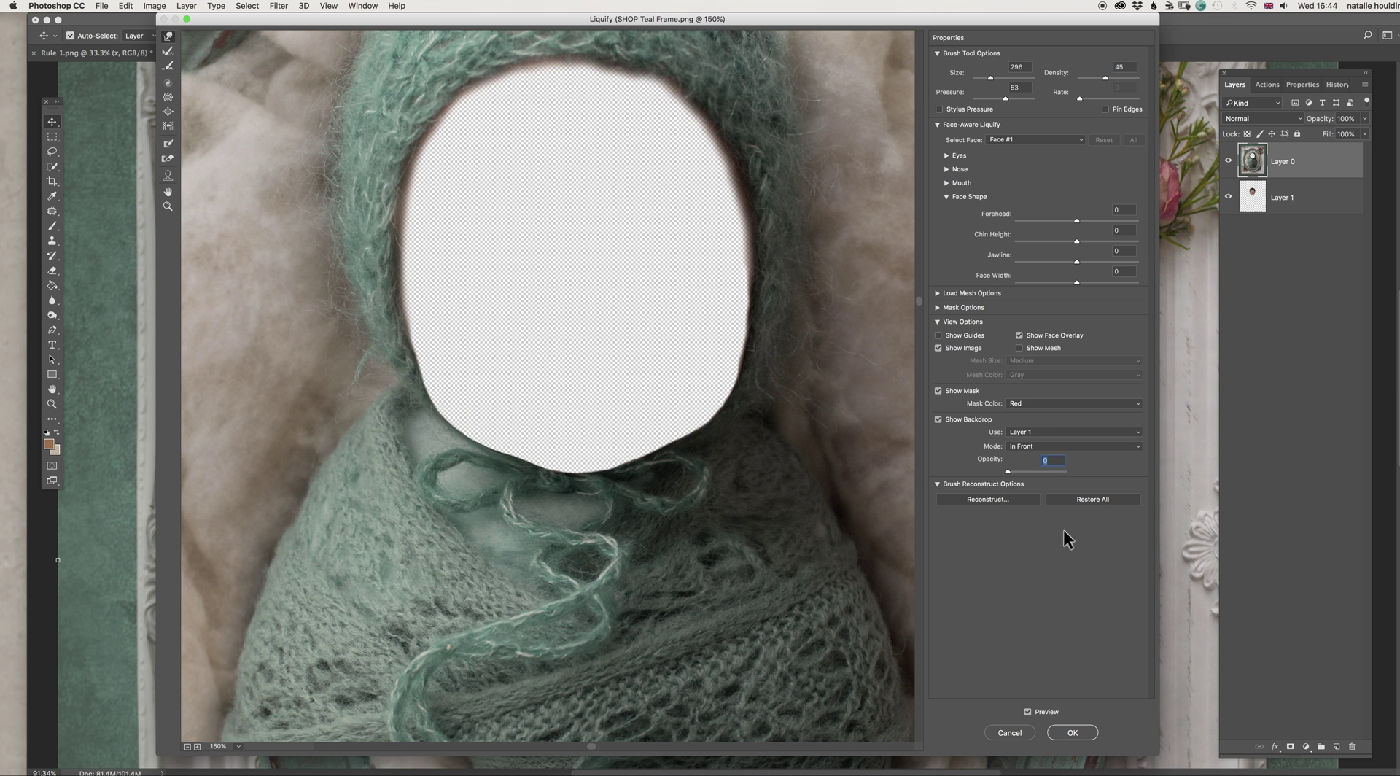
click(1035, 470)
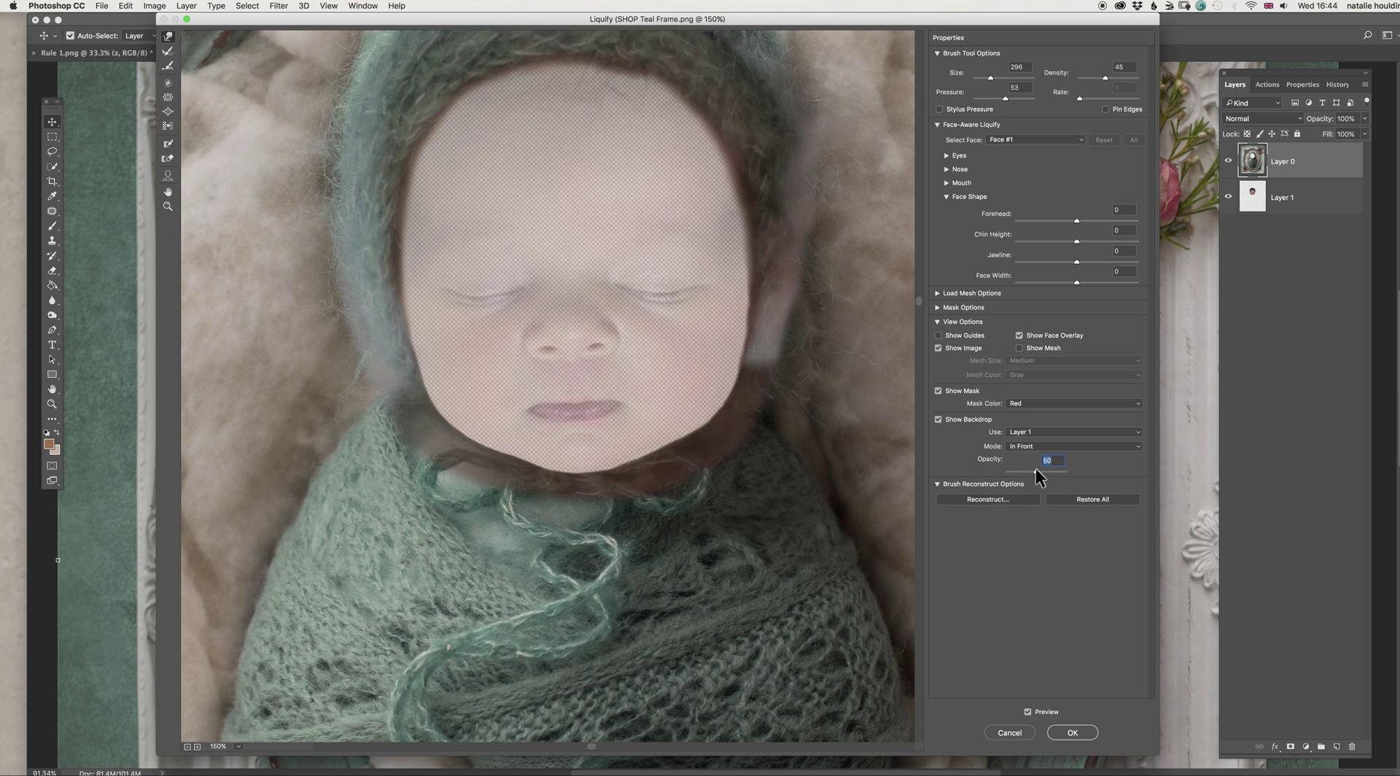
click(1073, 732)
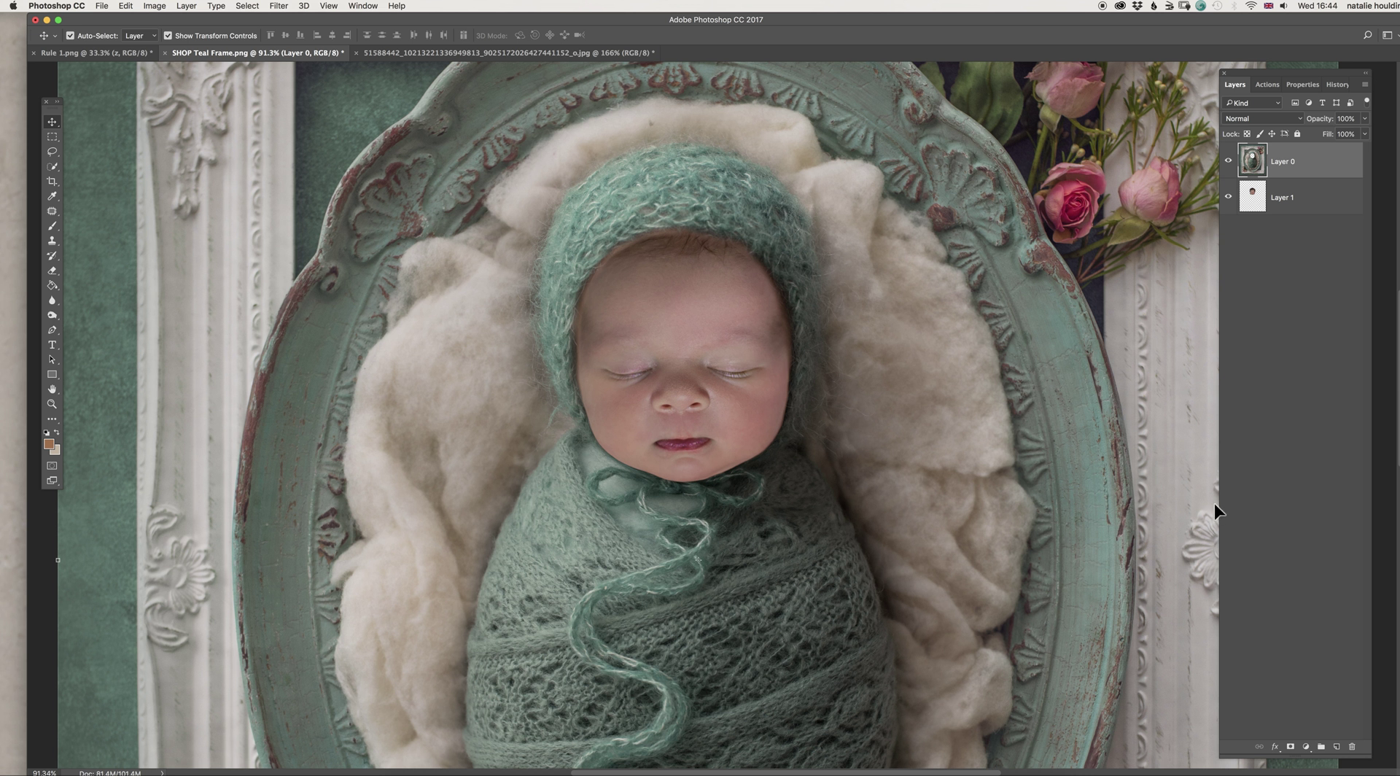
Add a layer mask to the frame layer and set up a black brush at 121 px with 0% hardness
click(1290, 747)
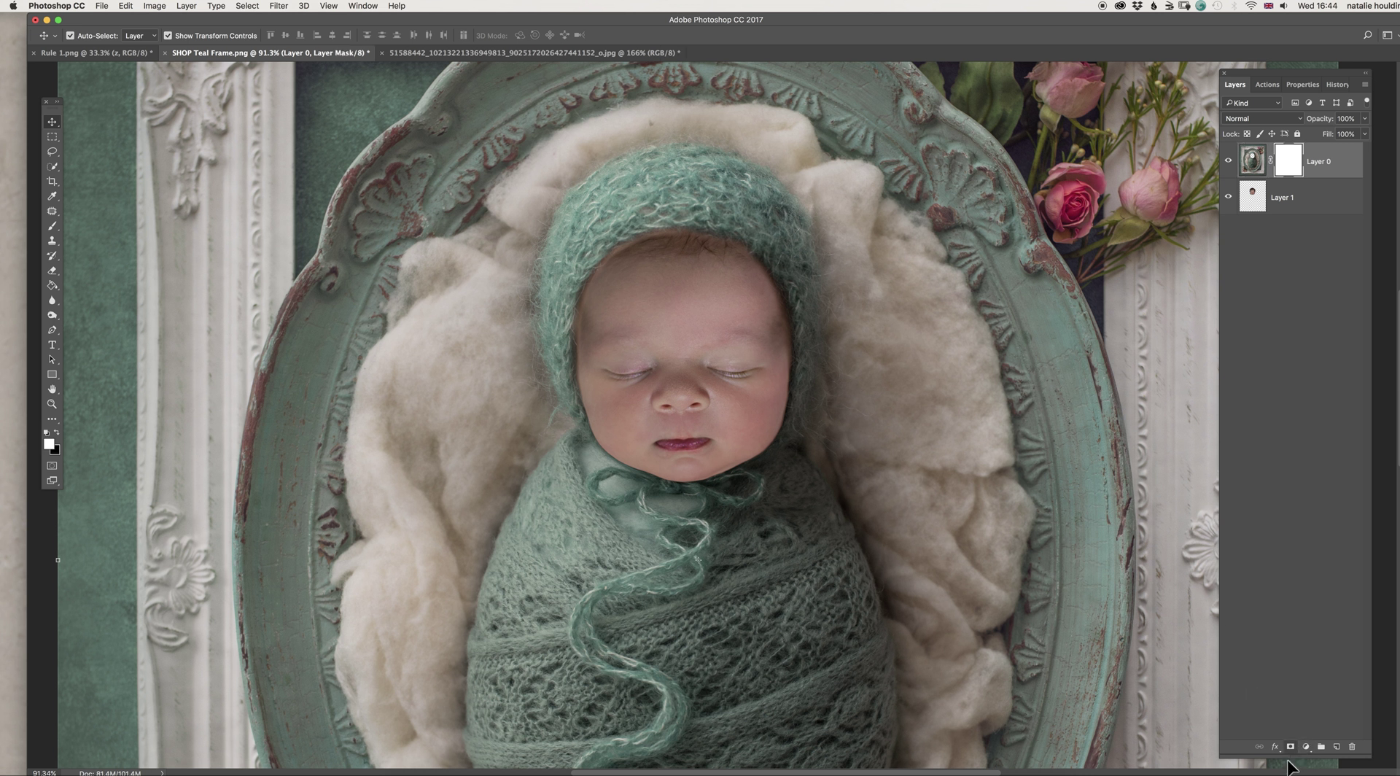
click(51, 227)
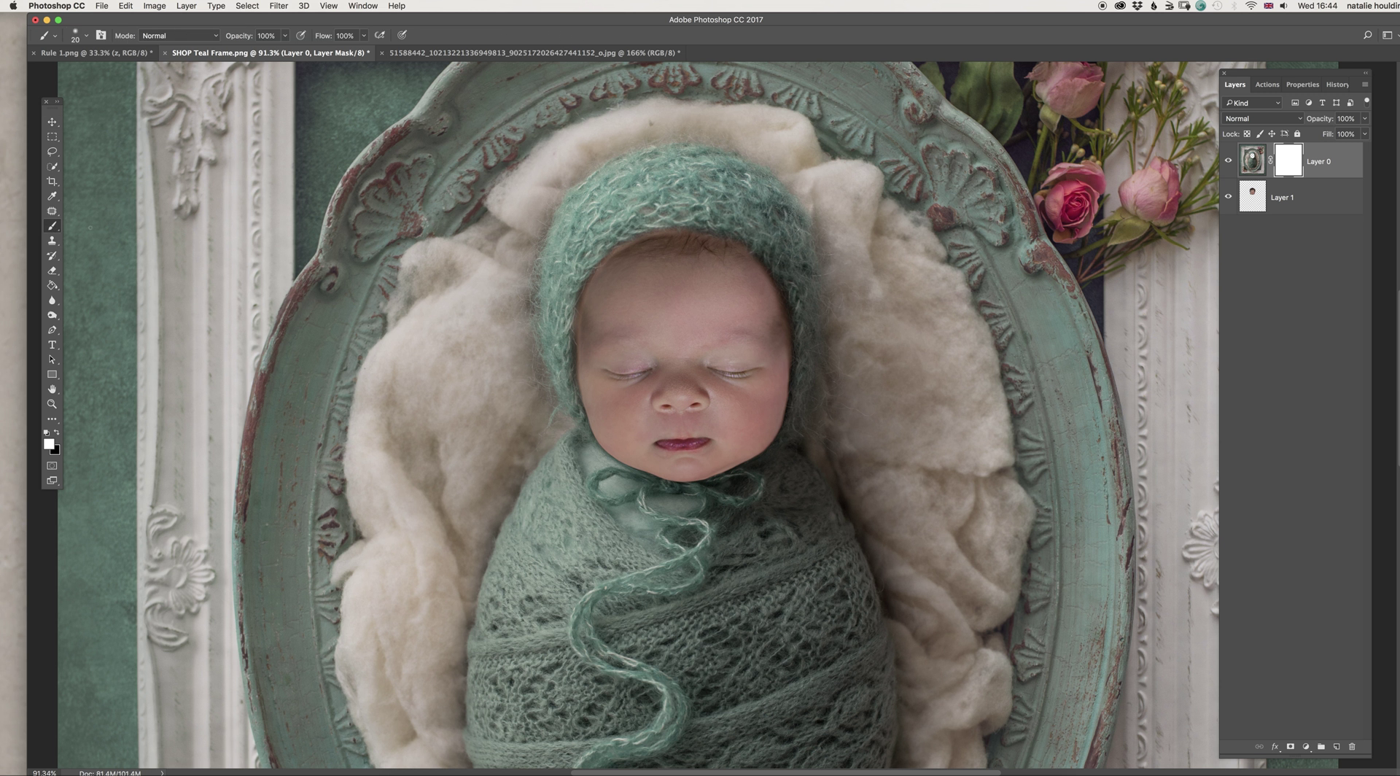
right_click(884, 289)
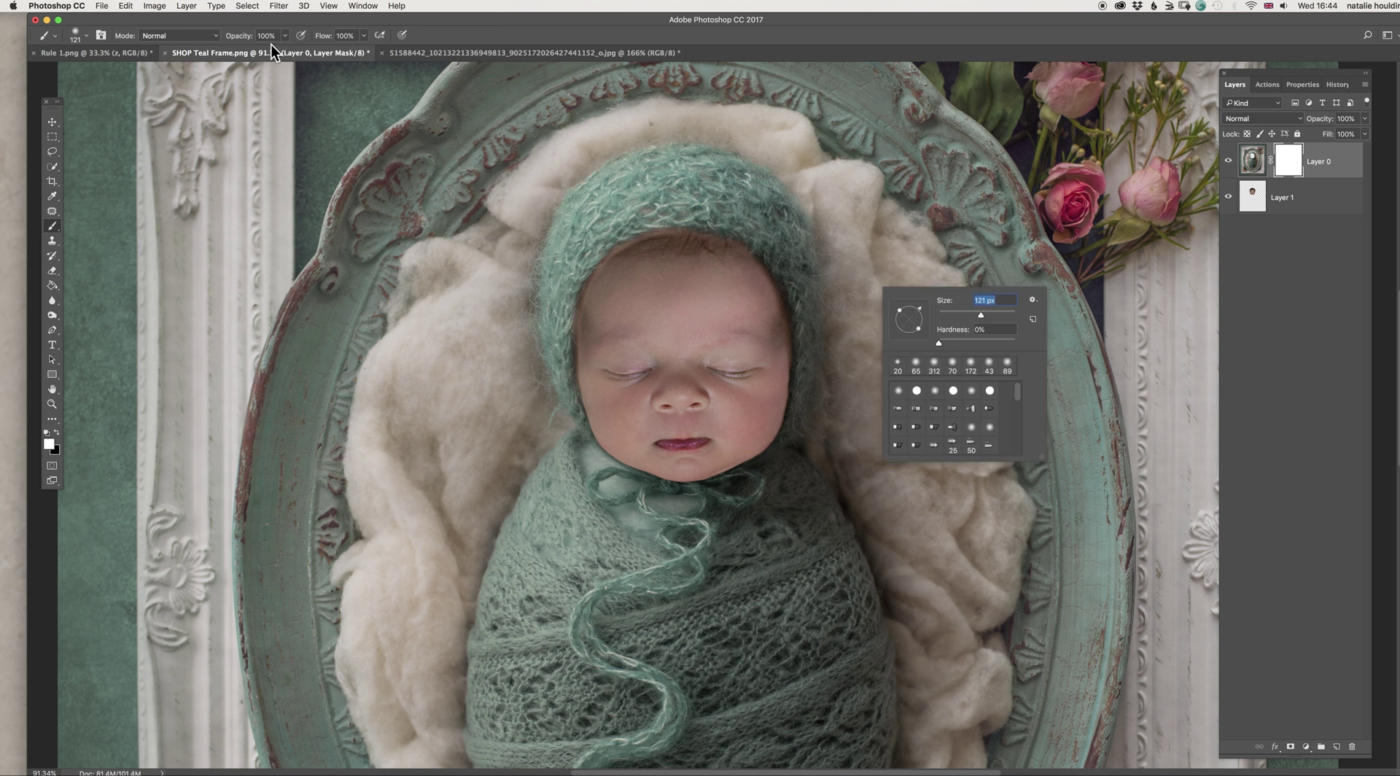
click(57, 434)
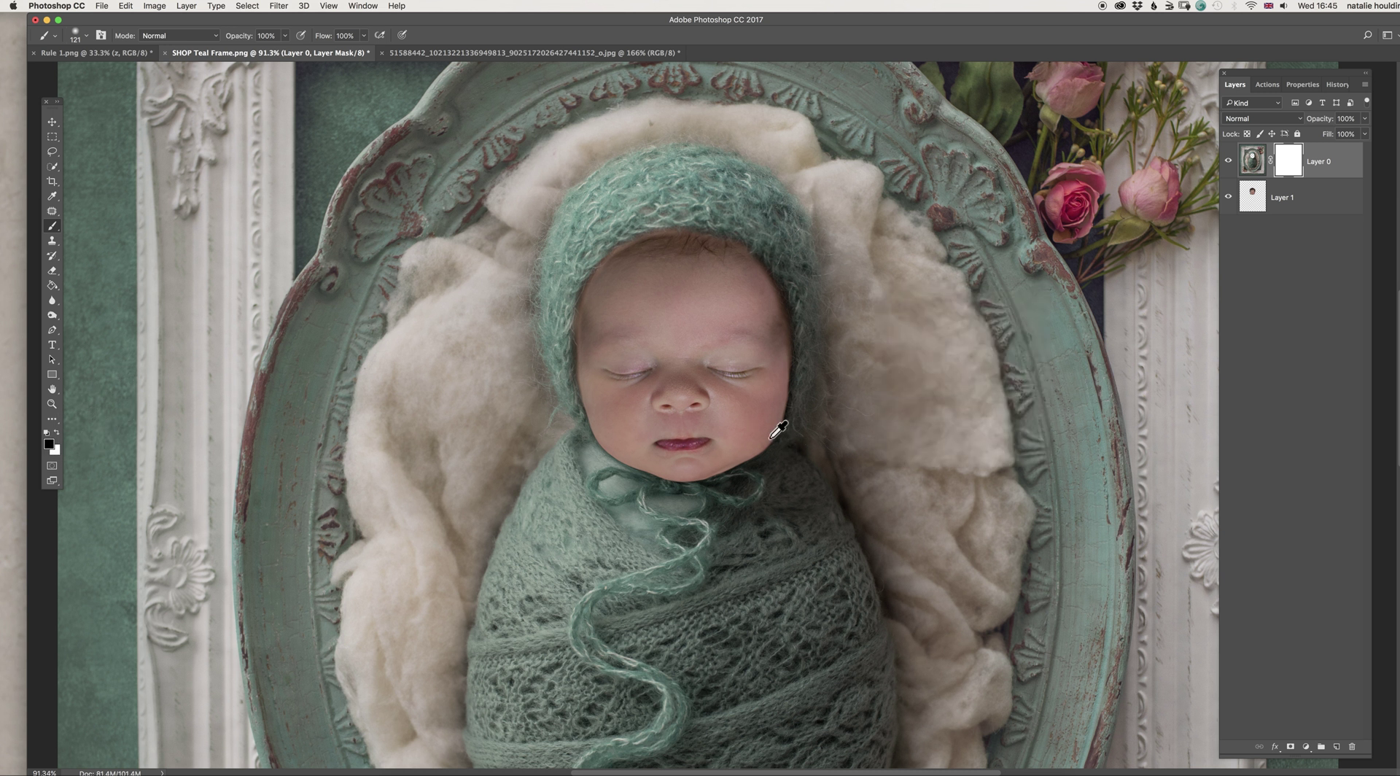
Refine the frame layer's mask along the cheek edge on the bonnet's shaded side with a soft 32 px brush, alternating black and white
scroll(778, 430, up, 5)
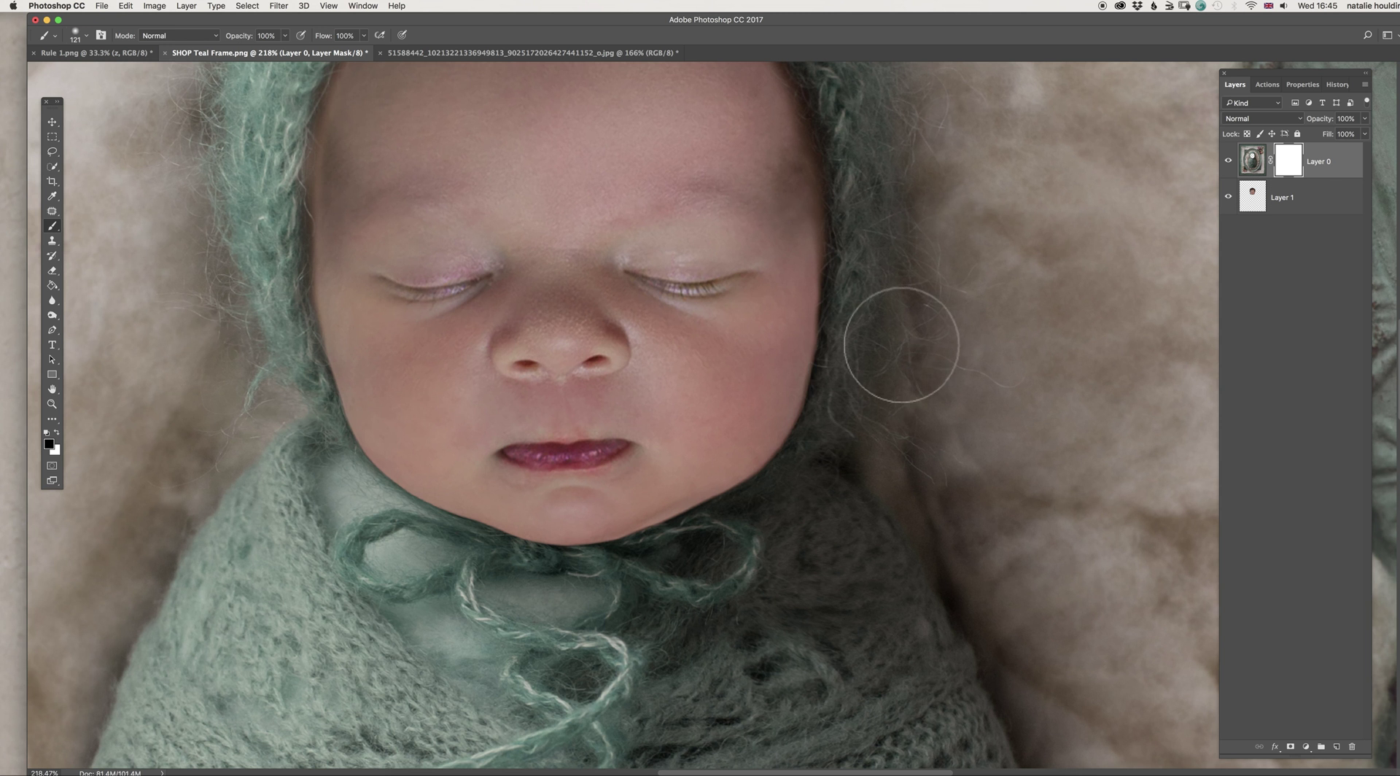
right_click(917, 355)
drag(1000, 375, 1003, 371)
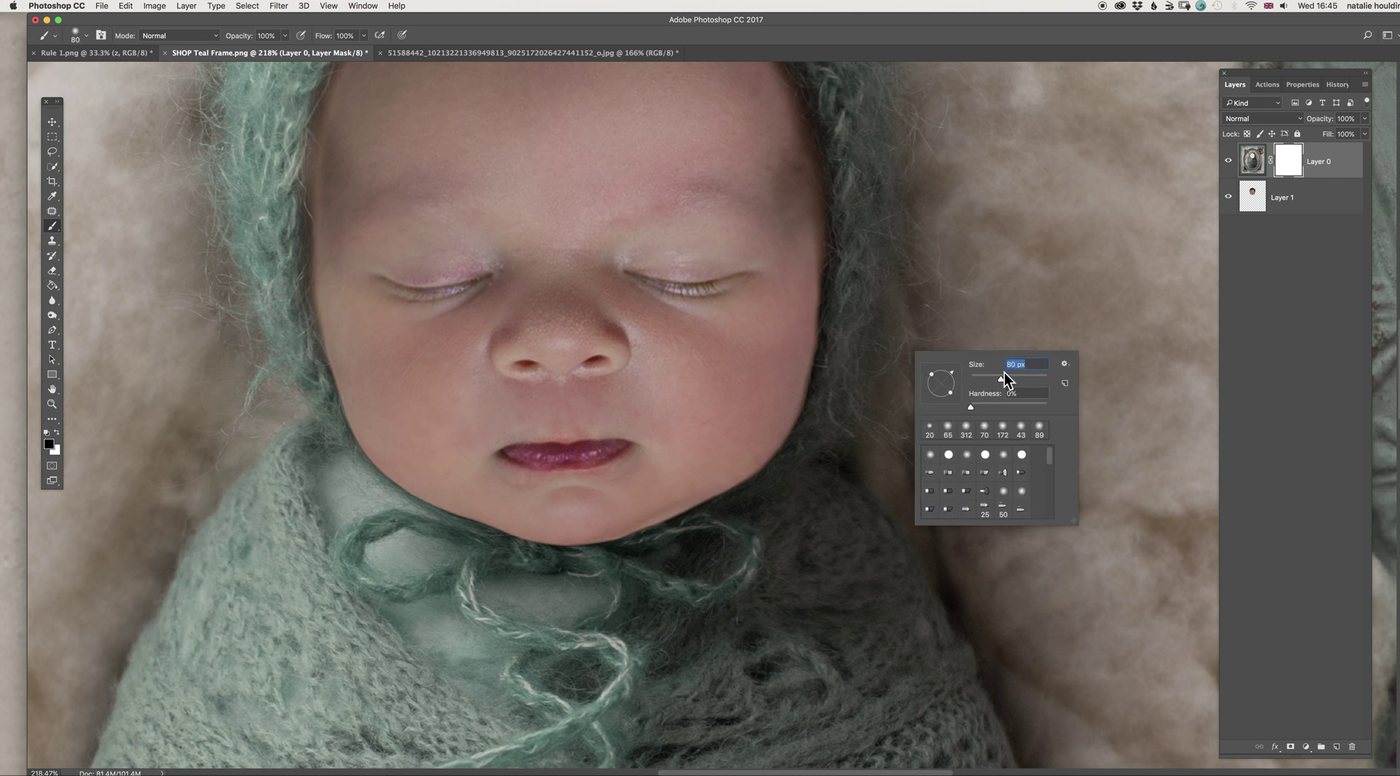
key(Return)
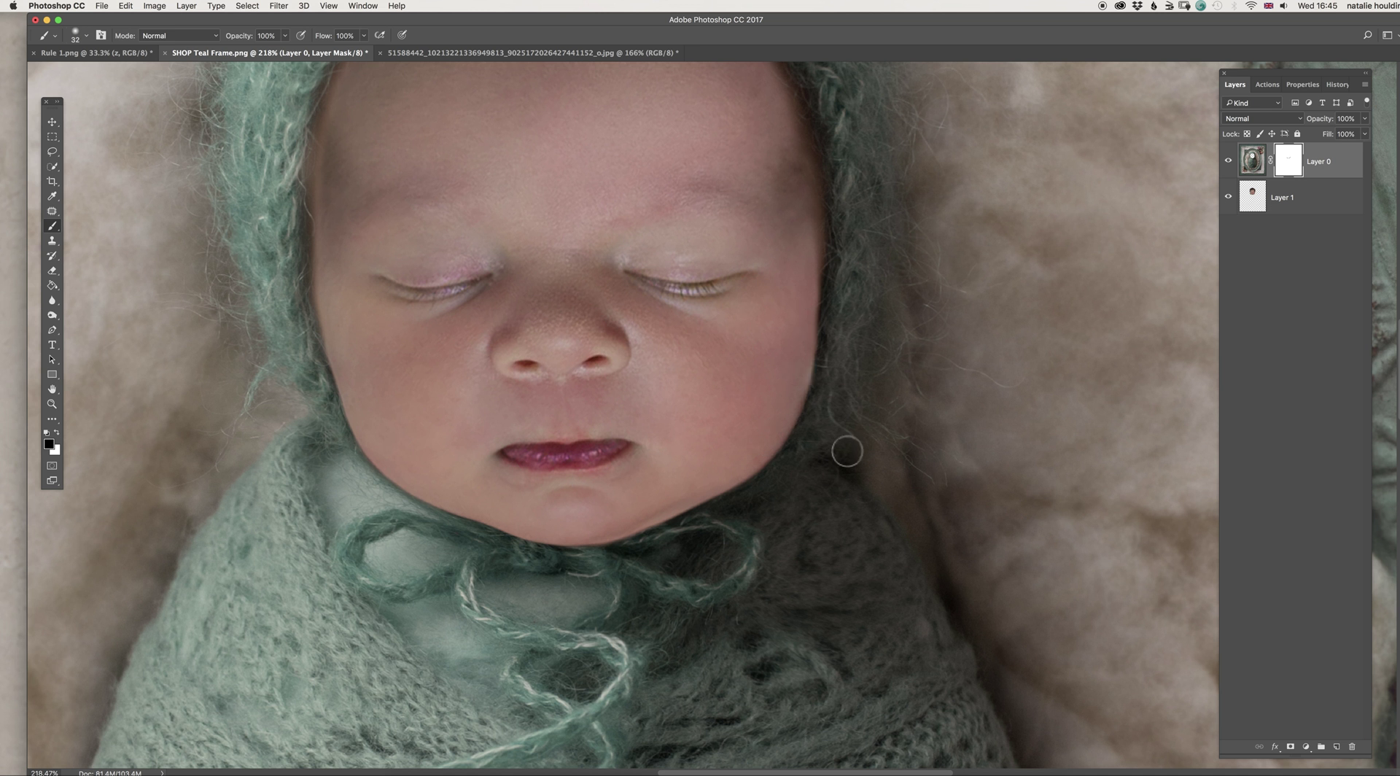
key(x)
key(x)
key(x)
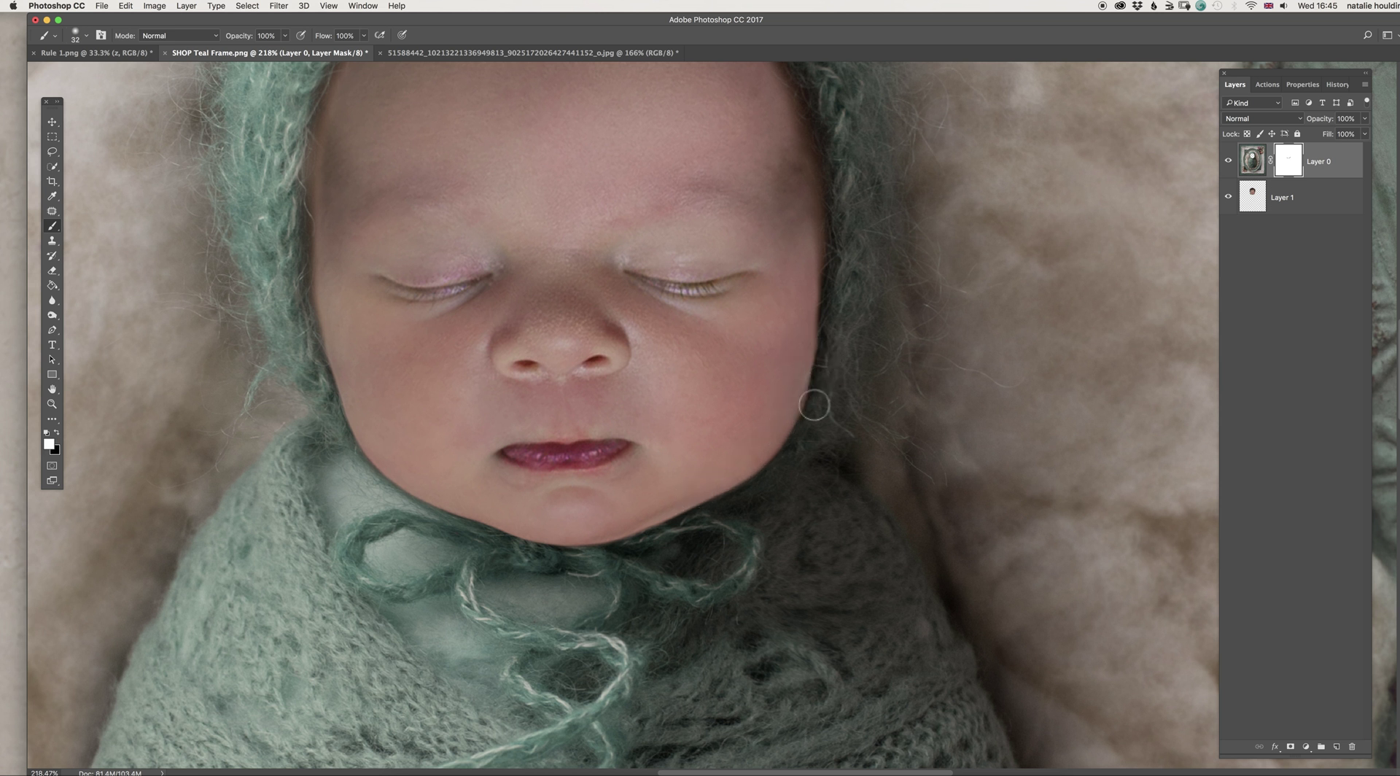
Set the soft brush to 55 px and blend the frame mask along the bonnet's inner edge from the forehead down the lighter-side temple
drag(691, 374, 709, 594)
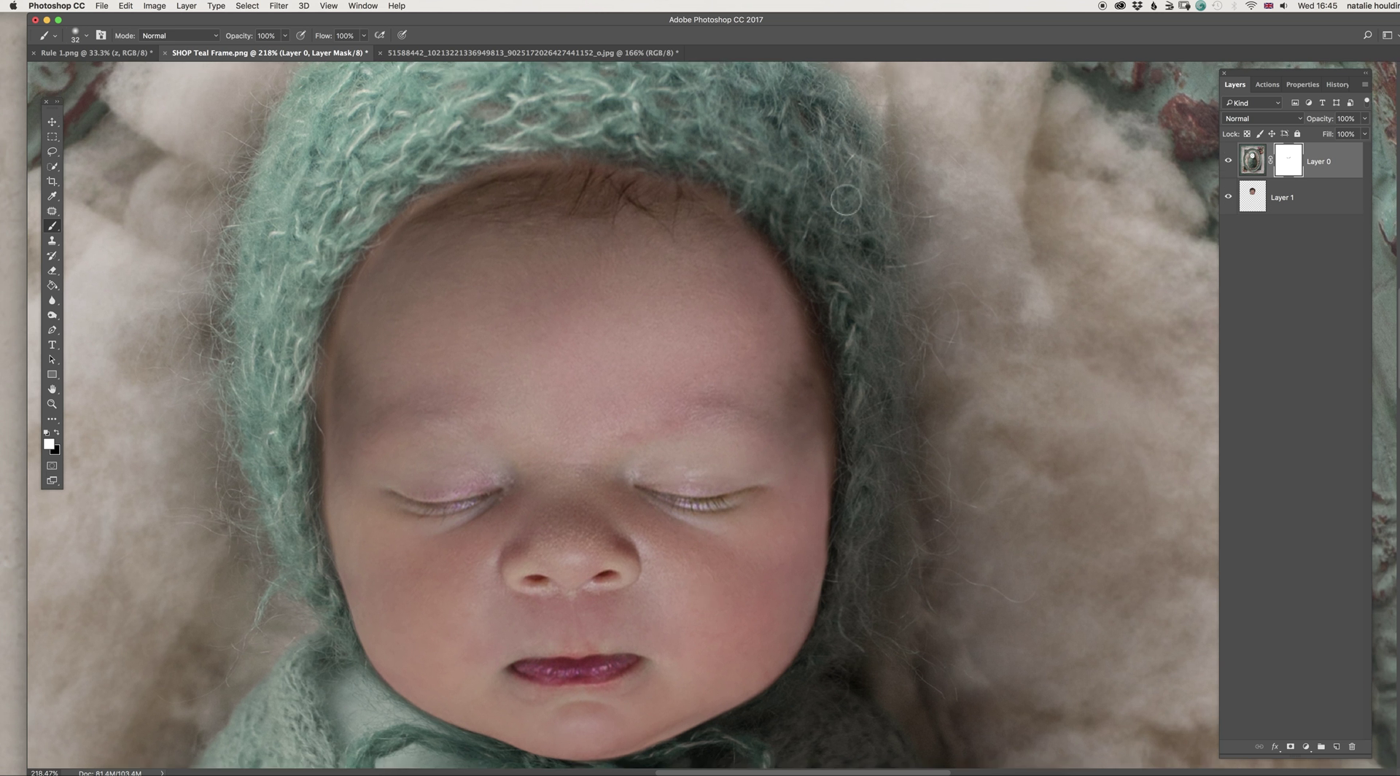
right_click(875, 217)
drag(950, 243, 956, 242)
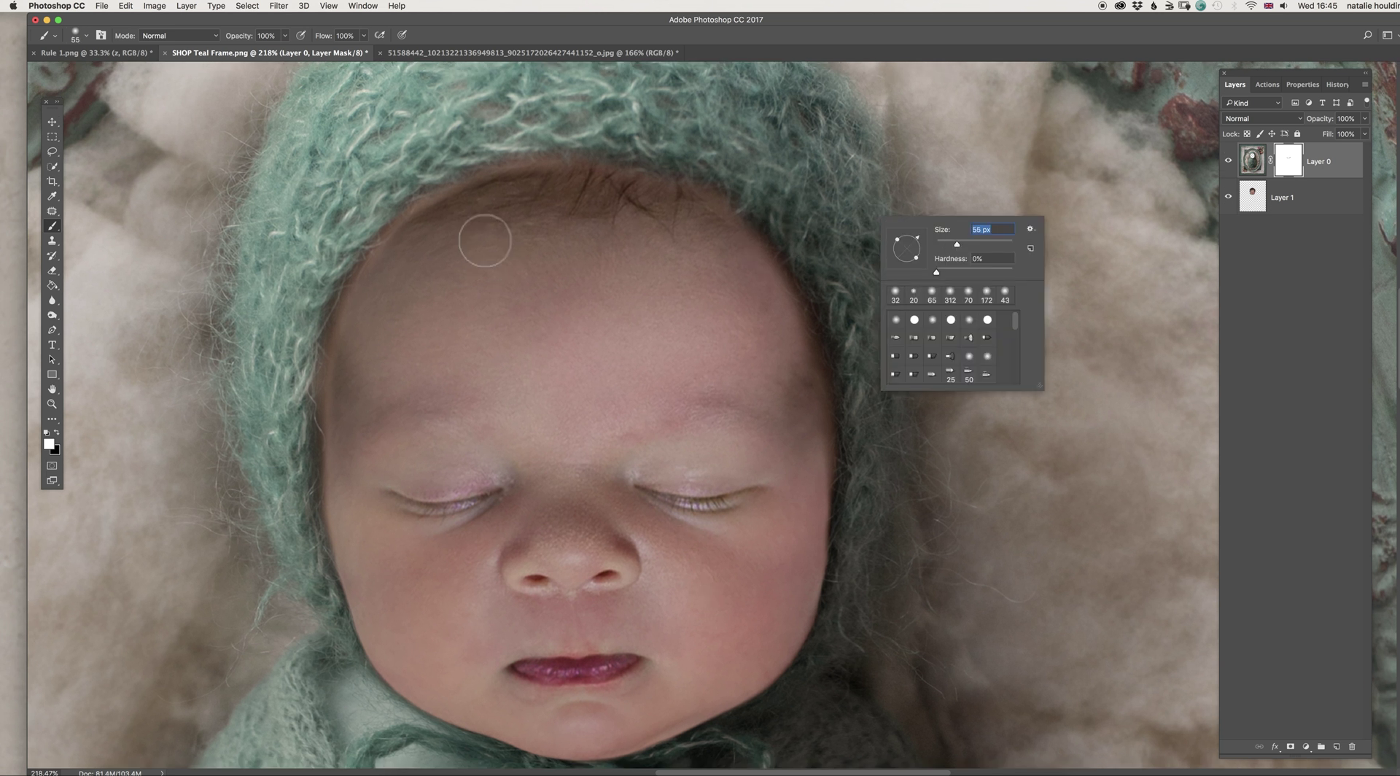
click(420, 215)
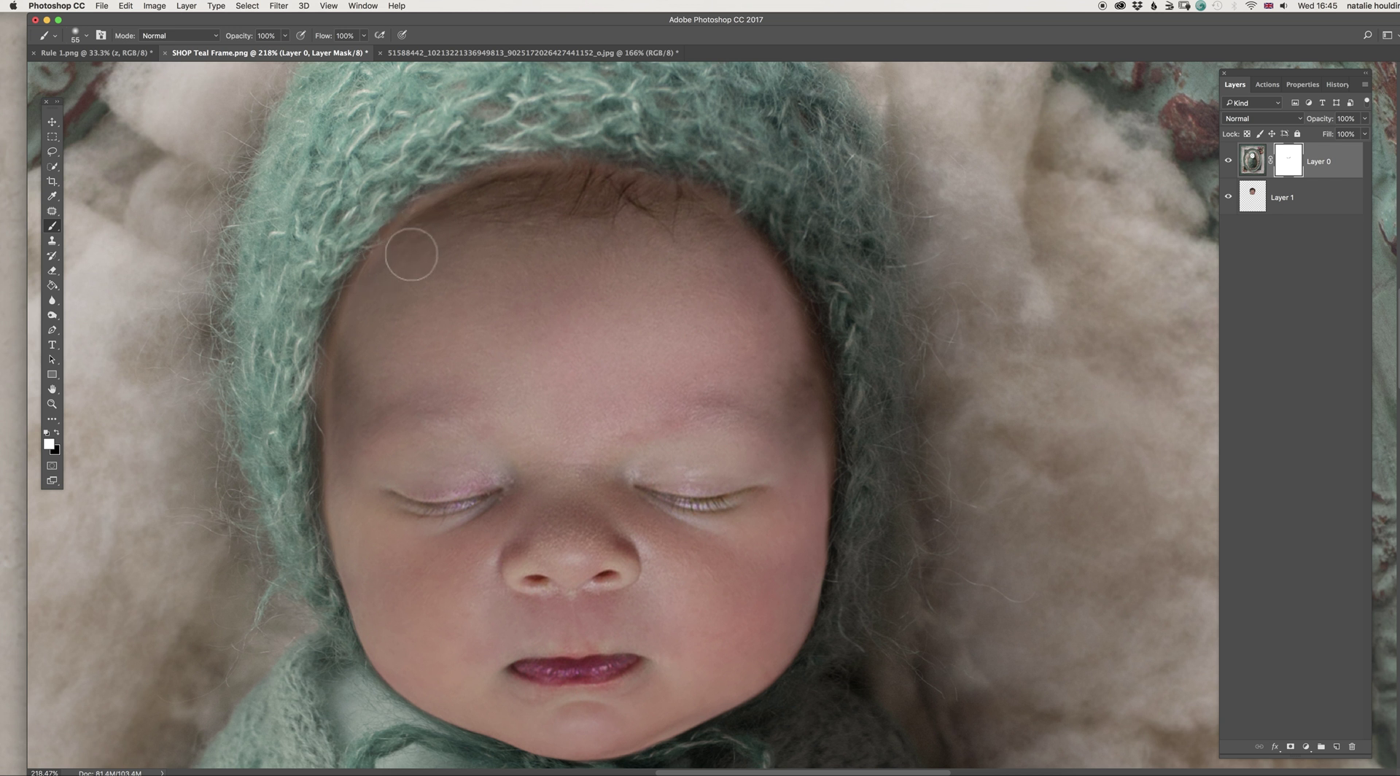
key(x)
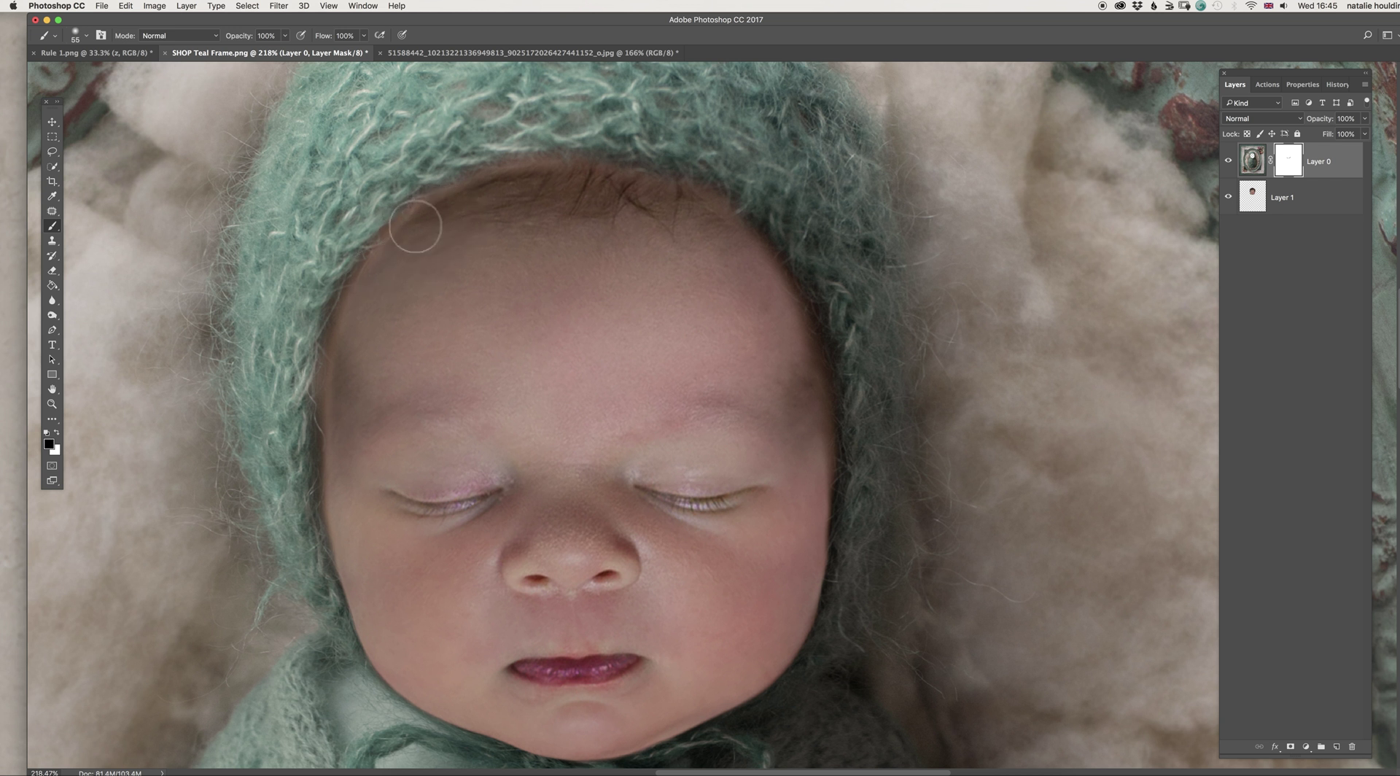
mouse_move(387, 261)
mouse_down()
mouse_move(345, 340)
mouse_move(351, 354)
mouse_move(357, 312)
mouse_move(344, 462)
mouse_move(357, 440)
mouse_move(348, 388)
mouse_move(337, 452)
mouse_move(349, 479)
mouse_move(336, 412)
mouse_move(352, 544)
mouse_up()
key(x)
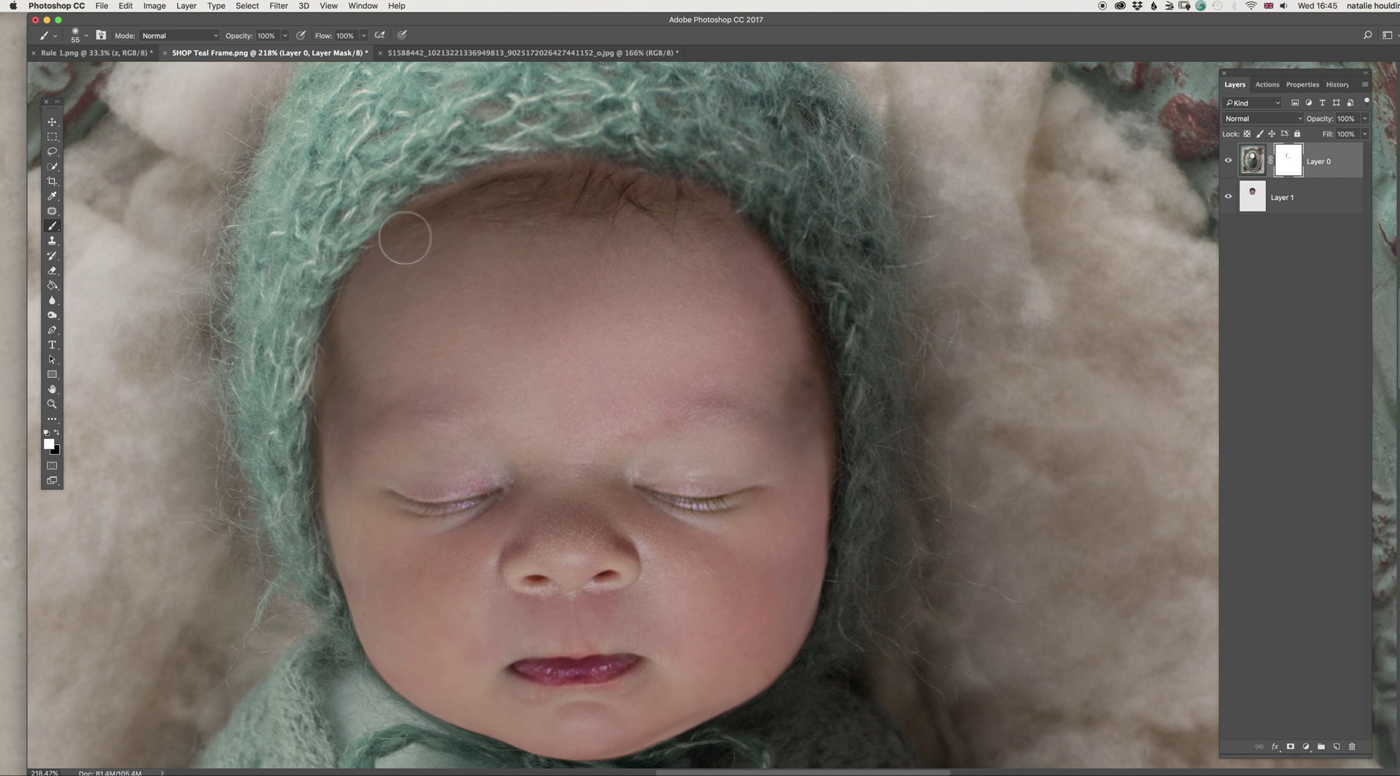
Blend the frame mask around the hairline, shaded-side temple and cheek by alternating black and white paint, and check the whole composition
key(x)
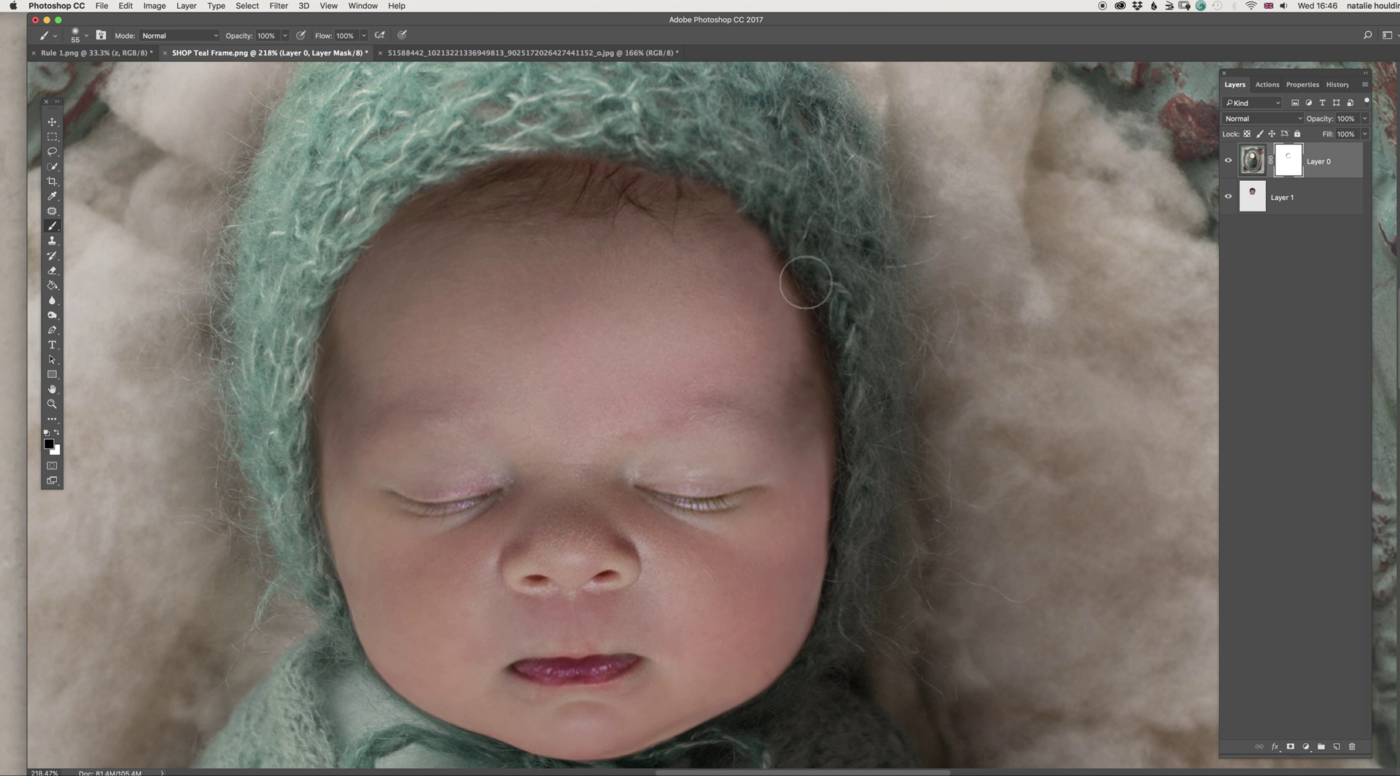
key(x)
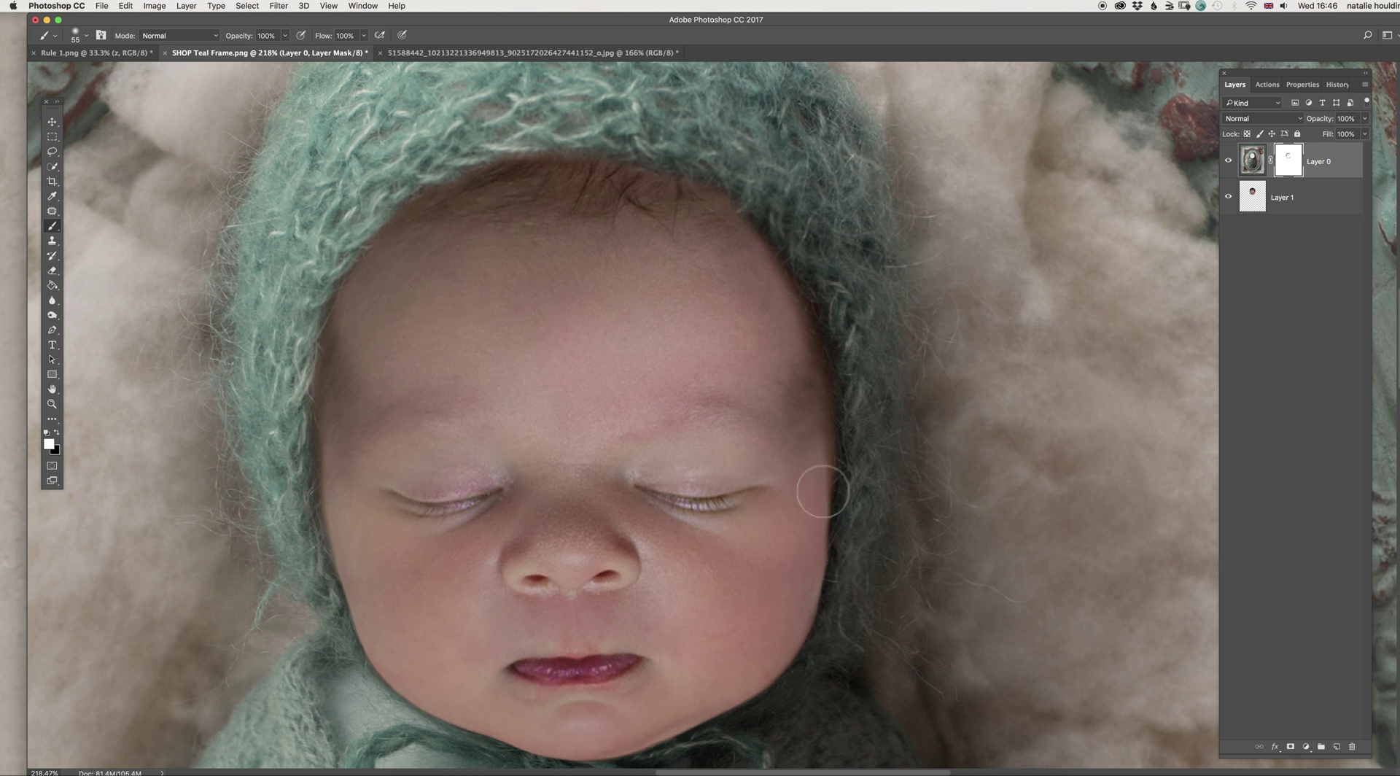
key(x)
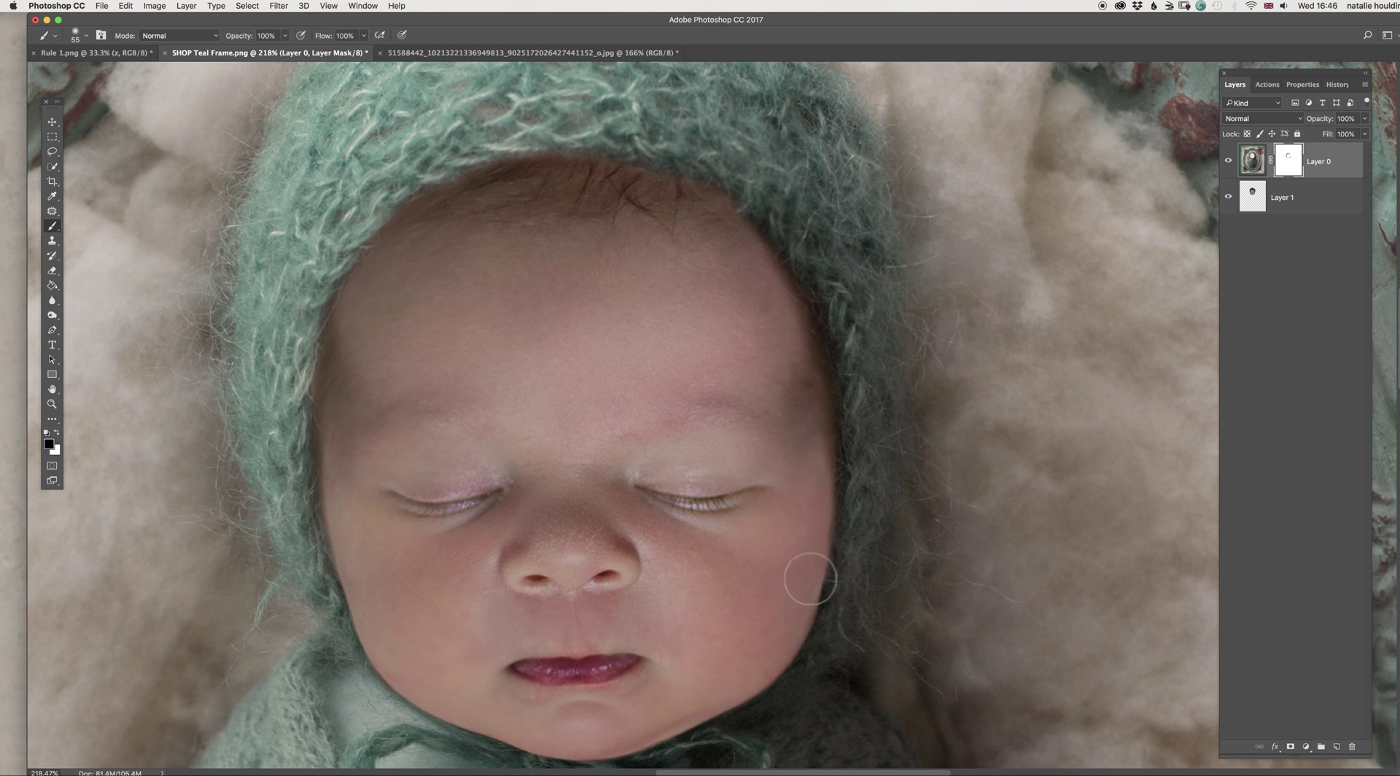
key(x)
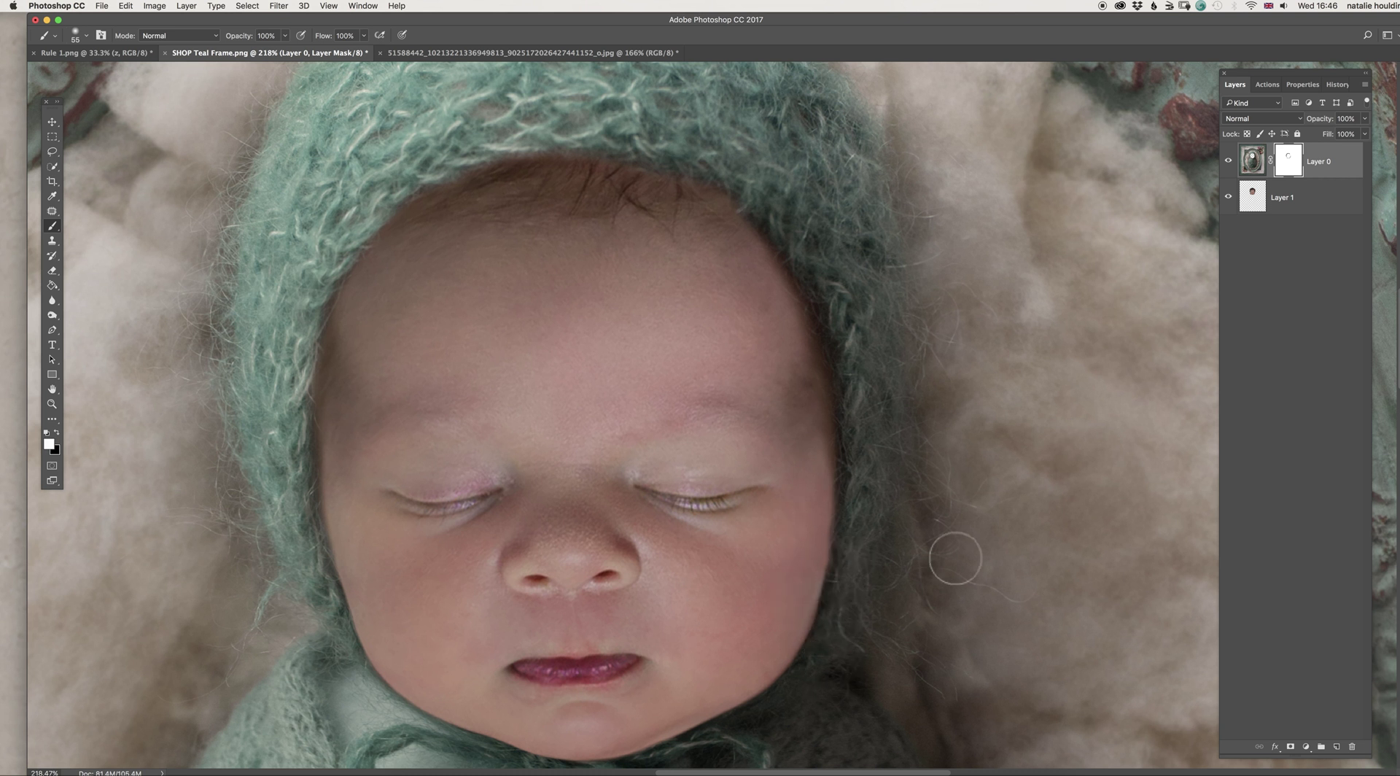
key(x)
key(x)
scroll(830, 601, down, 3)
scroll(830, 602, down, 4)
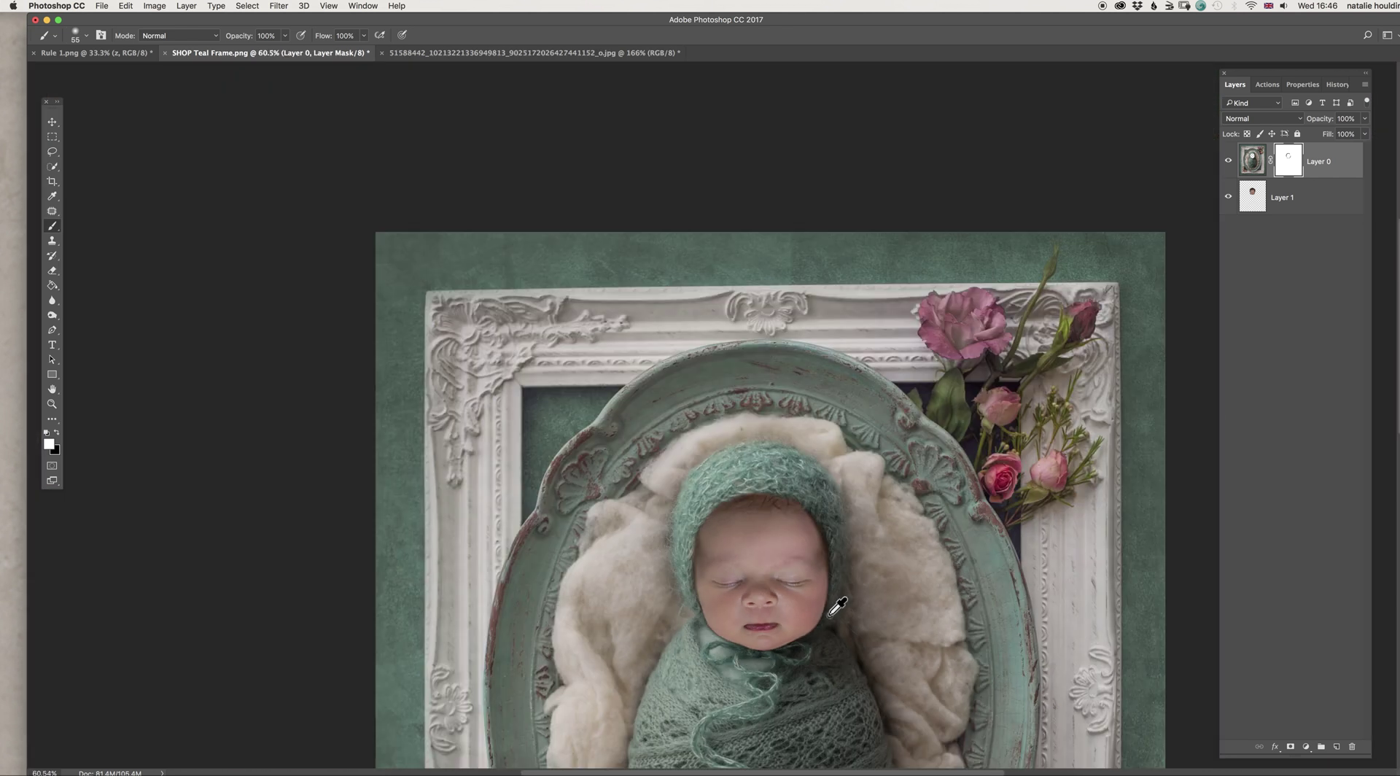
scroll(838, 621, down, 3)
scroll(722, 360, up, 2)
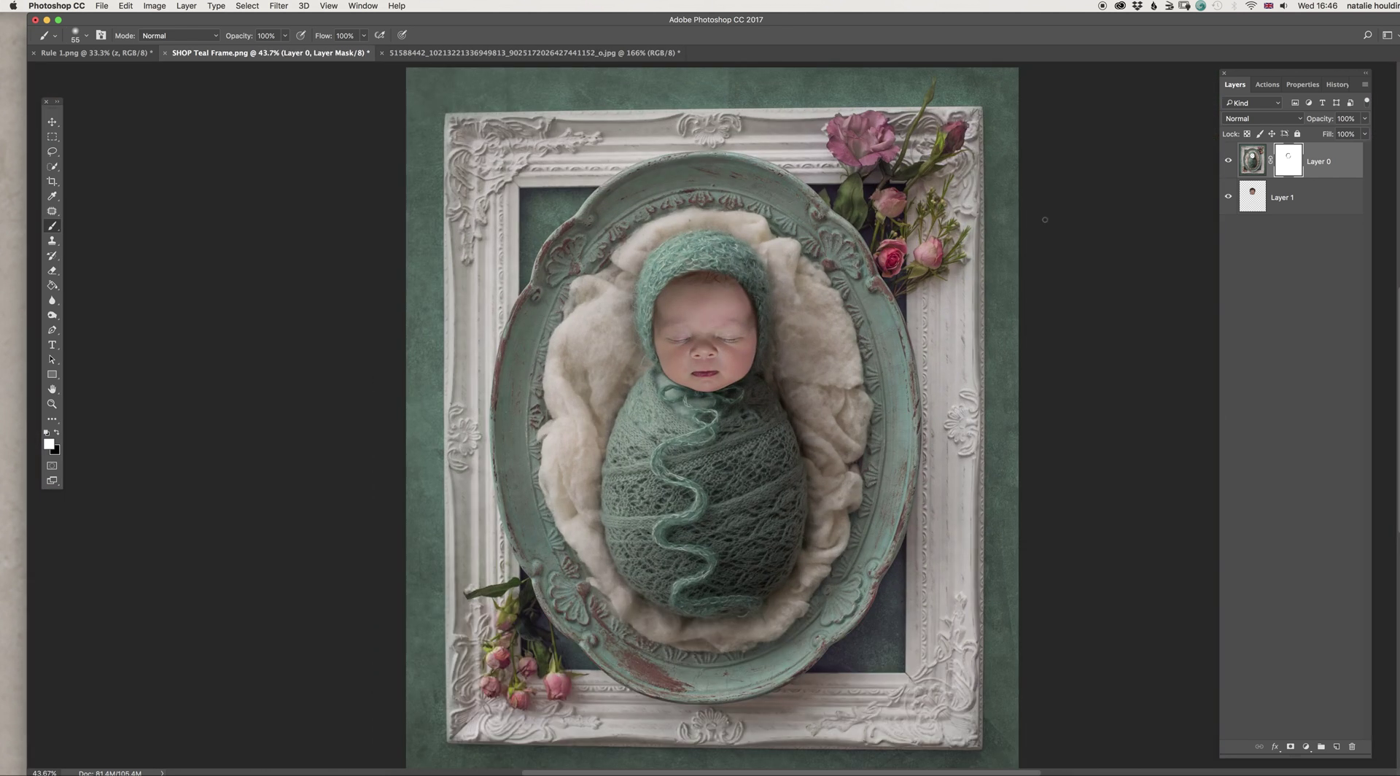
Duplicate the face layer, Layer 1, and set the copy's blend mode to Multiply
click(1330, 209)
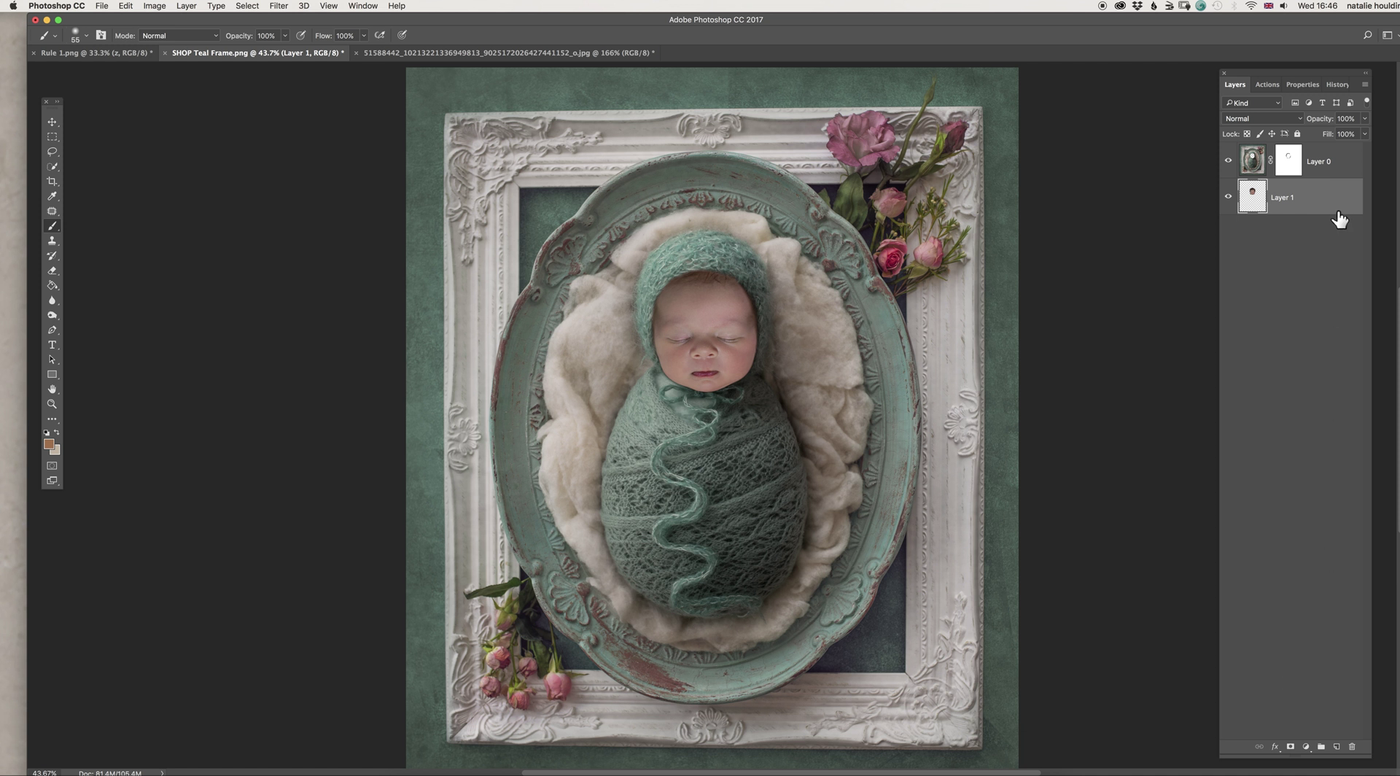
drag(1336, 210, 1337, 747)
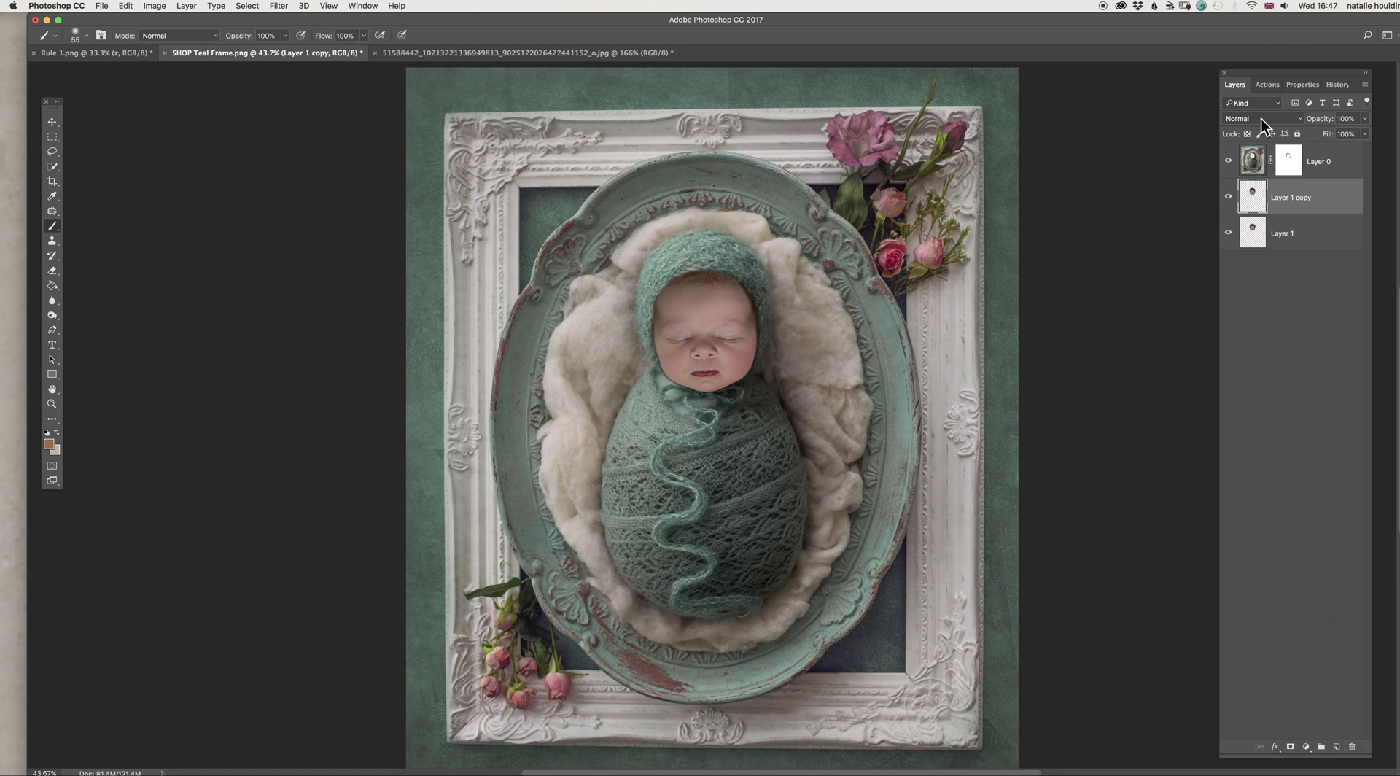
click(1261, 120)
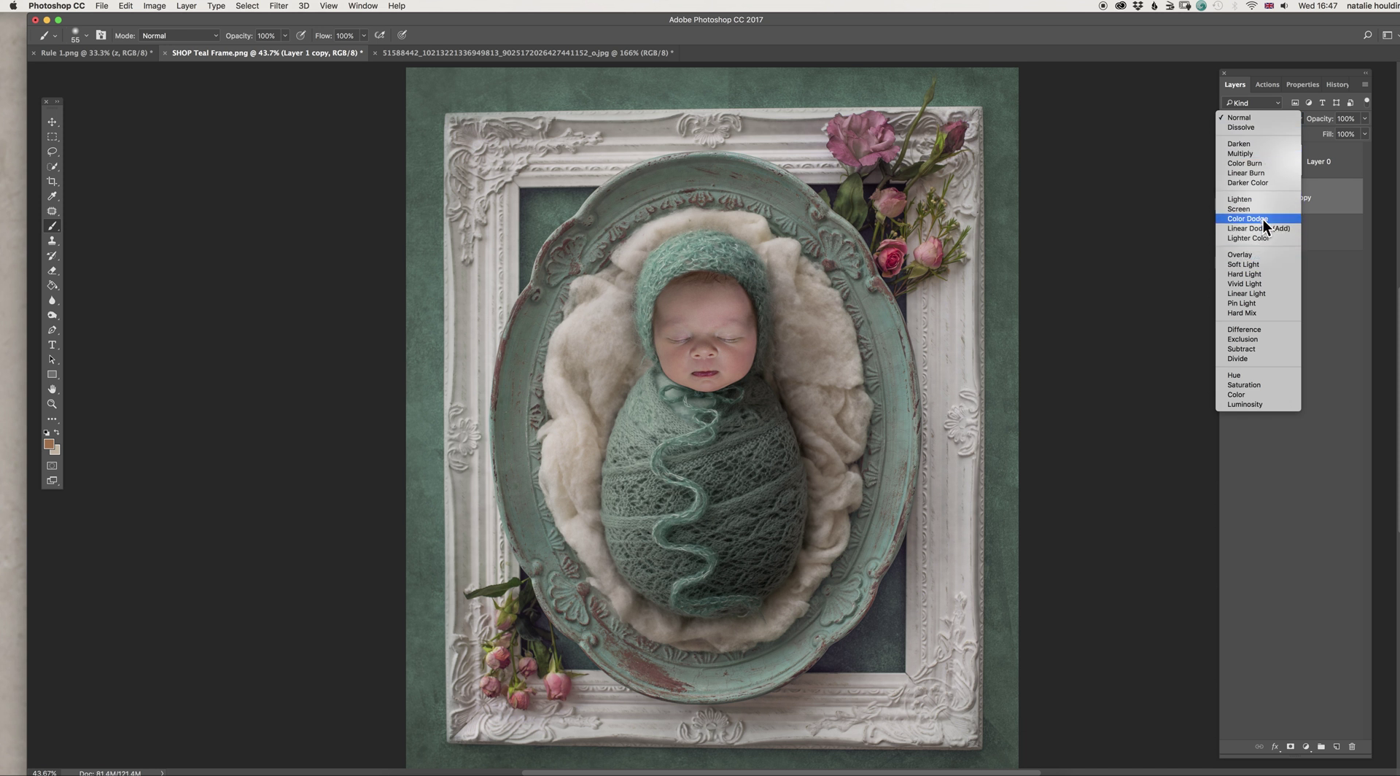
click(1266, 155)
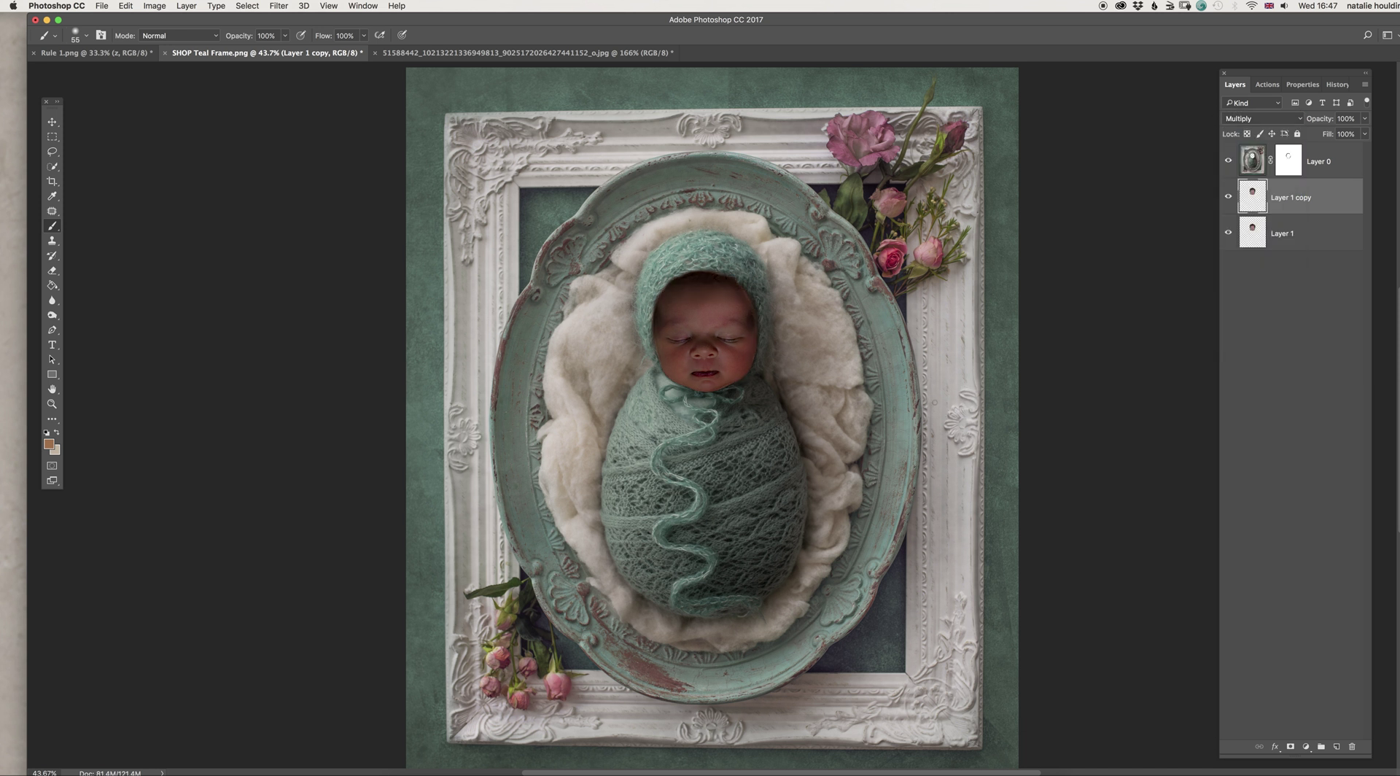
Lower the Multiply face copy's opacity to 61%, compare the face with and without it, and add a layer mask to it
scroll(729, 251, up, 5)
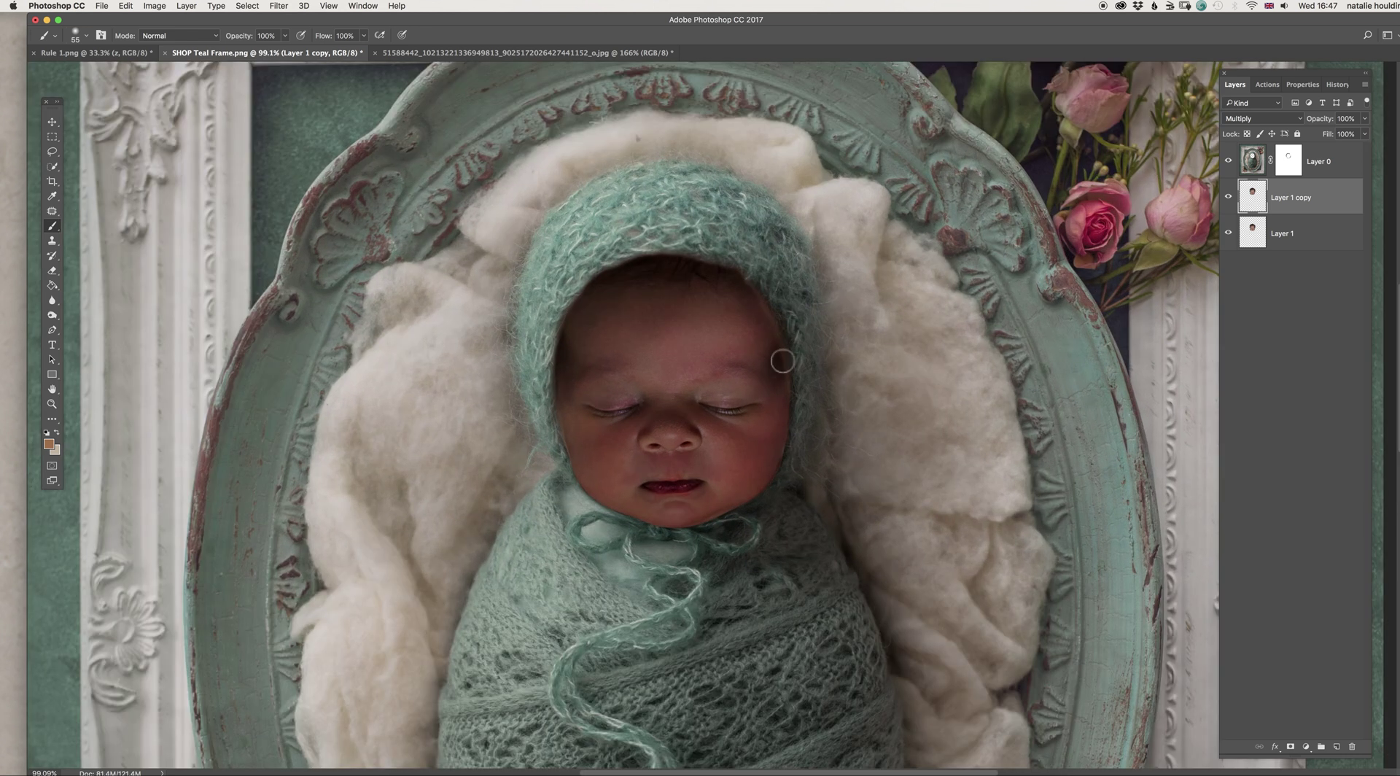
click(1364, 119)
drag(1362, 132, 1351, 133)
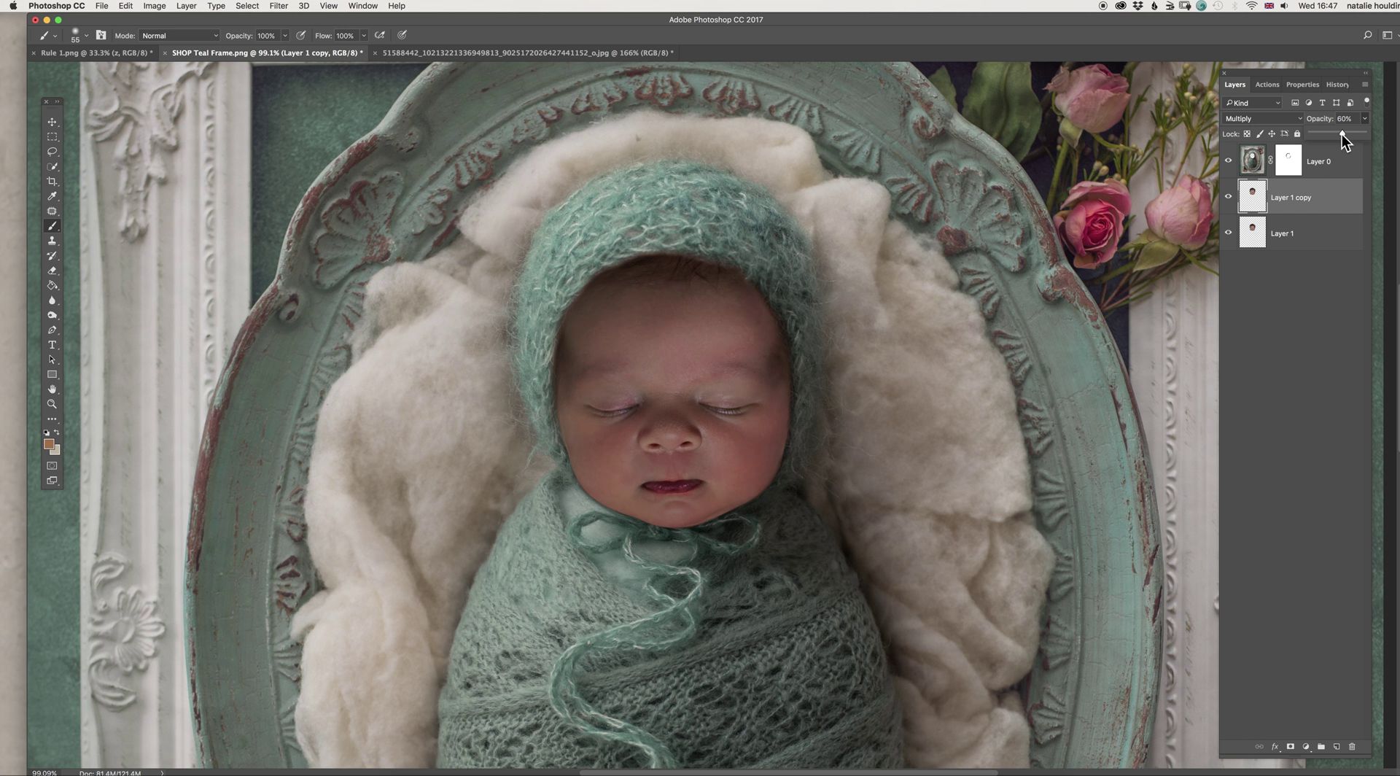
click(1229, 197)
click(1229, 196)
click(1229, 197)
click(1229, 197)
click(1291, 747)
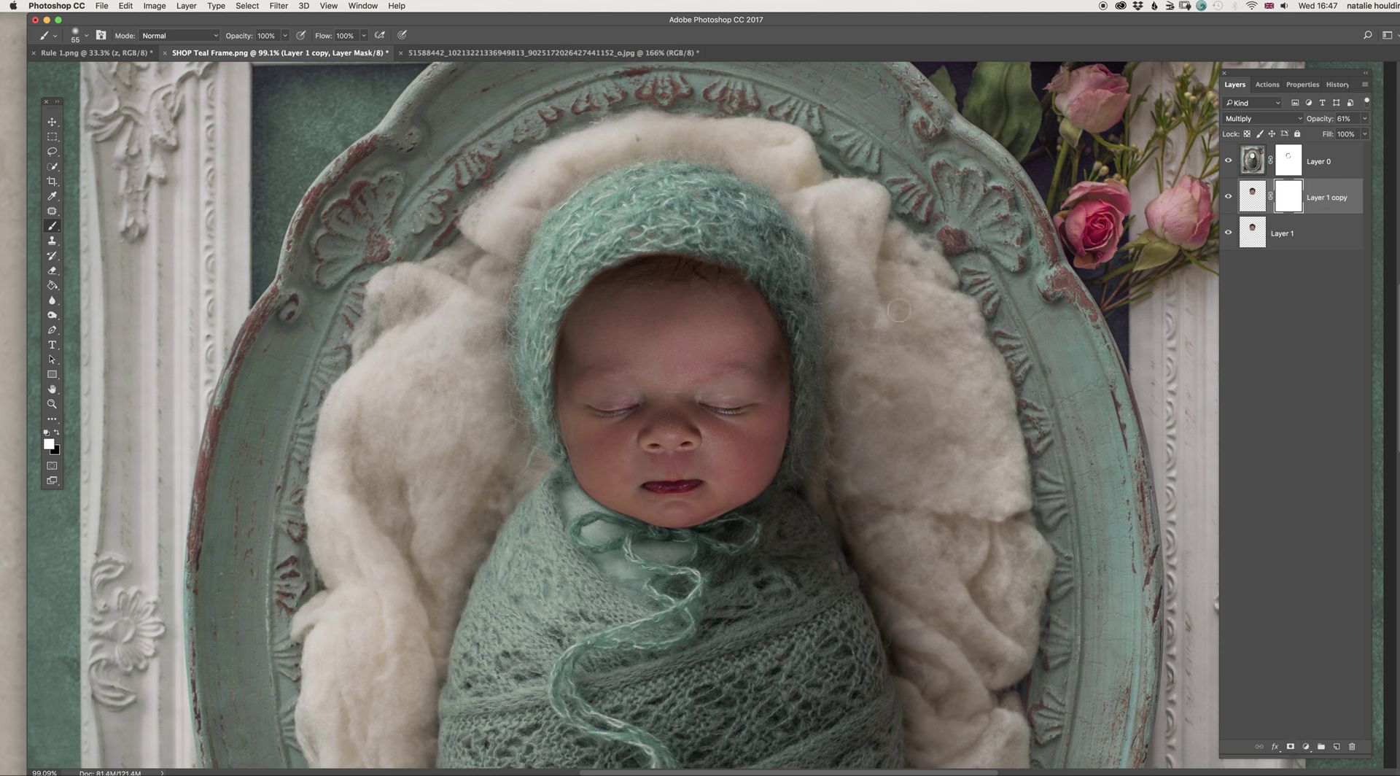
Paint black on the Multiply copy's mask over the forehead and face with a 297 px soft brush at 34% opacity, and compare the effect
right_click(920, 355)
drag(948, 351, 1003, 354)
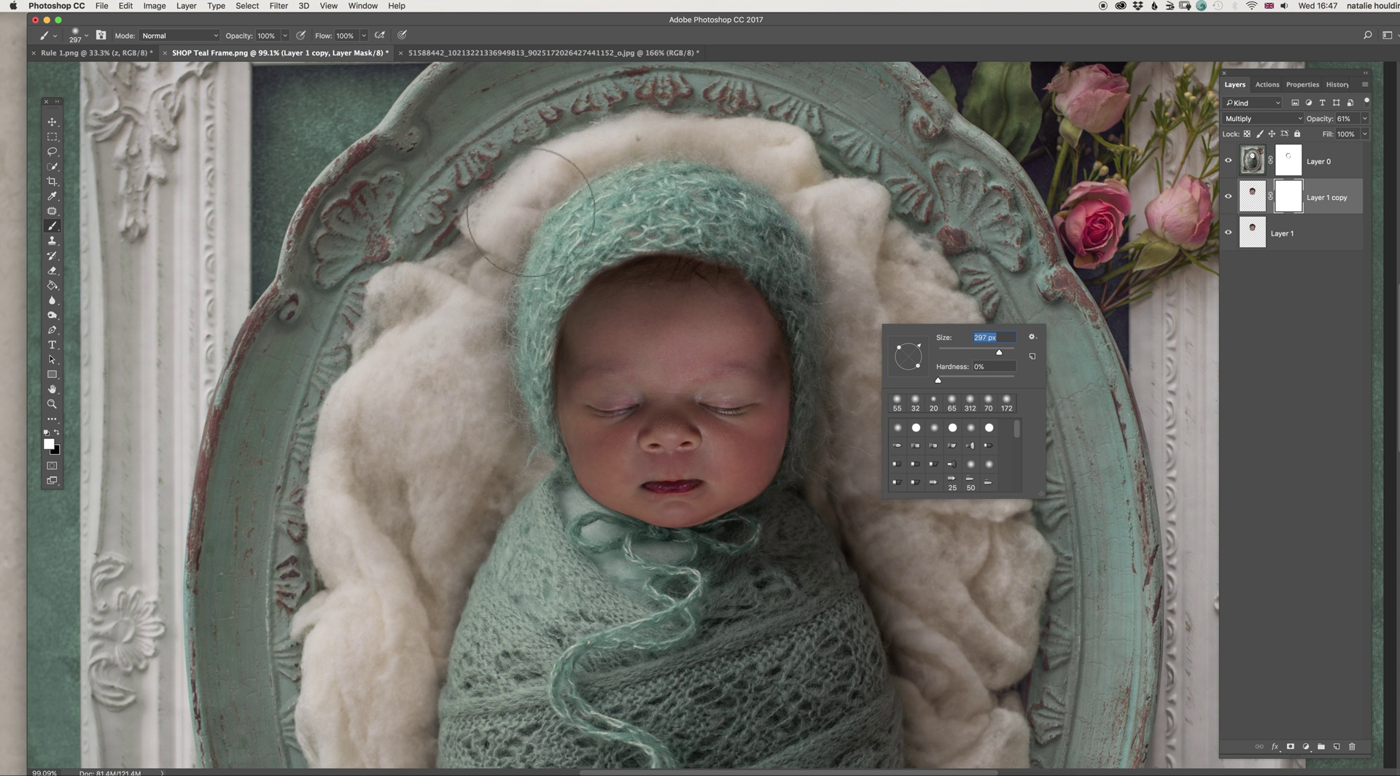
click(285, 35)
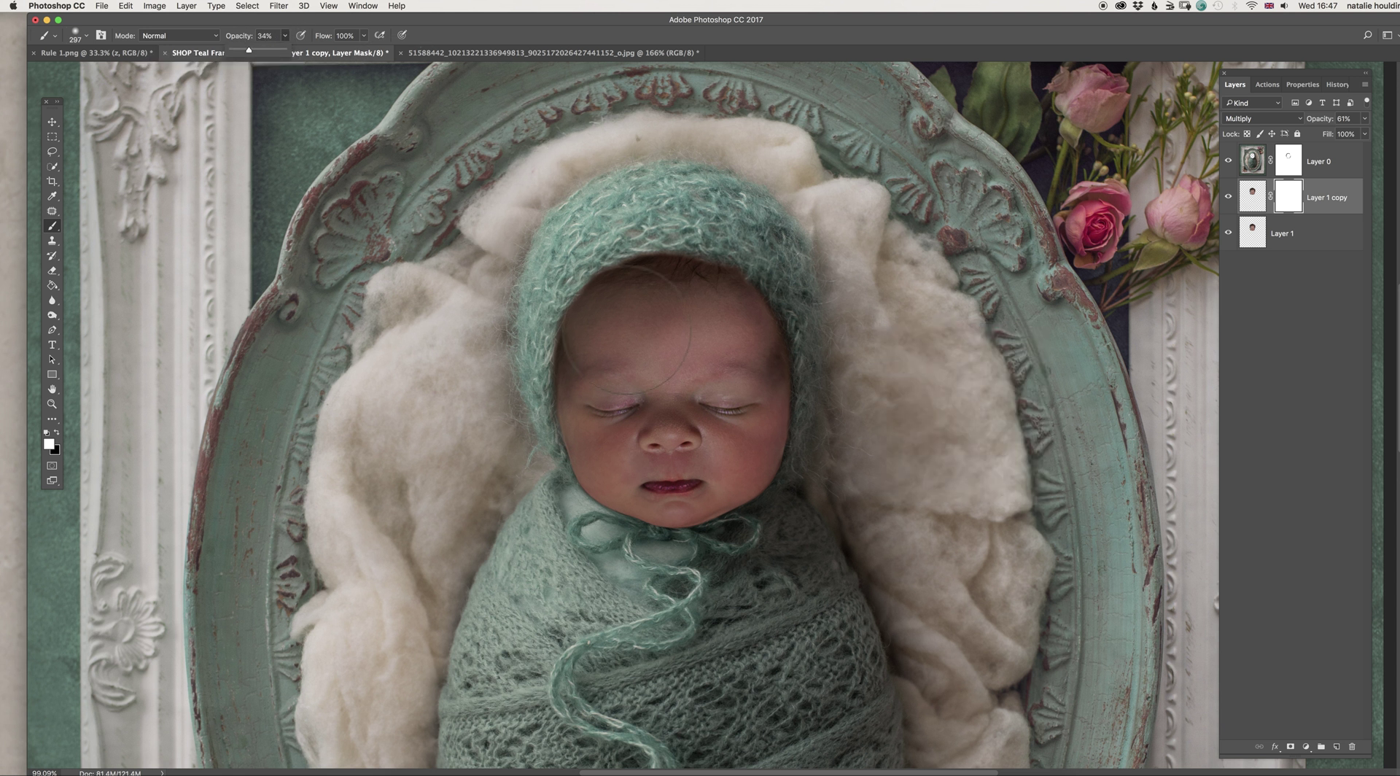
click(57, 431)
mouse_move(656, 331)
mouse_down()
mouse_move(635, 335)
mouse_move(646, 325)
mouse_move(625, 359)
mouse_move(672, 313)
mouse_move(594, 375)
mouse_move(586, 428)
mouse_move(703, 393)
mouse_move(678, 340)
mouse_up()
mouse_move(732, 413)
mouse_down()
mouse_move(729, 341)
mouse_move(672, 311)
mouse_move(733, 343)
mouse_move(740, 381)
mouse_move(716, 298)
mouse_move(618, 288)
mouse_move(569, 329)
mouse_move(674, 248)
mouse_move(685, 208)
mouse_move(583, 204)
mouse_move(625, 194)
mouse_move(612, 123)
mouse_move(681, 269)
mouse_move(618, 141)
mouse_move(654, 256)
mouse_move(645, 148)
mouse_move(667, 254)
mouse_move(649, 144)
mouse_move(669, 214)
mouse_move(647, 153)
mouse_move(537, 291)
mouse_move(656, 255)
mouse_move(640, 268)
mouse_move(727, 317)
mouse_move(723, 430)
mouse_move(708, 466)
mouse_move(661, 503)
mouse_move(724, 470)
mouse_move(730, 443)
mouse_move(666, 489)
mouse_move(630, 485)
mouse_move(577, 403)
mouse_move(584, 430)
mouse_move(577, 376)
mouse_move(640, 440)
mouse_move(685, 413)
mouse_move(653, 456)
mouse_move(672, 438)
mouse_move(624, 426)
mouse_move(640, 355)
mouse_move(592, 314)
mouse_move(656, 404)
mouse_move(678, 408)
mouse_move(674, 467)
mouse_move(628, 474)
mouse_move(627, 379)
mouse_move(687, 342)
mouse_move(704, 412)
mouse_move(659, 375)
mouse_move(627, 393)
mouse_up()
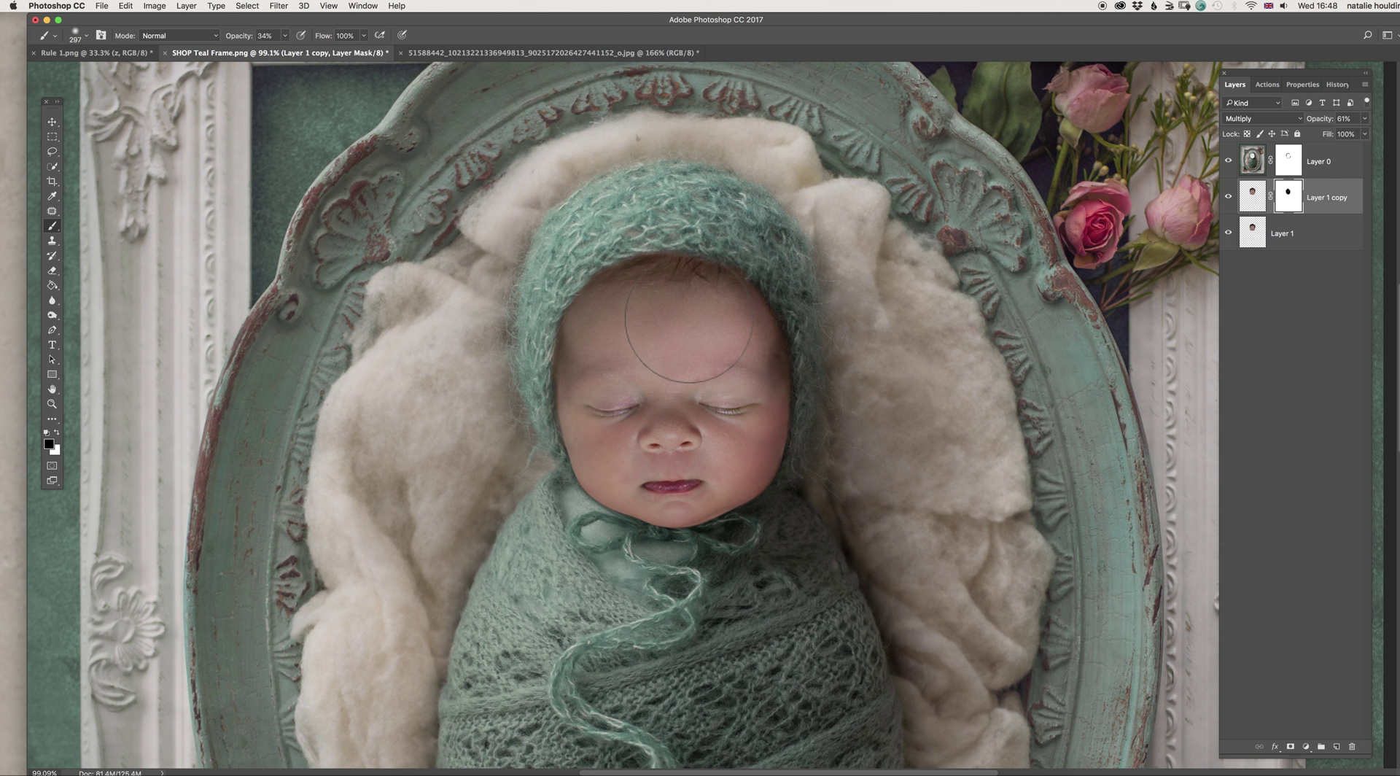
click(1228, 198)
click(1229, 197)
click(1229, 198)
click(1228, 197)
Set the soft mask brush to 187 px and compare the face with and without the Multiply copy
right_click(952, 278)
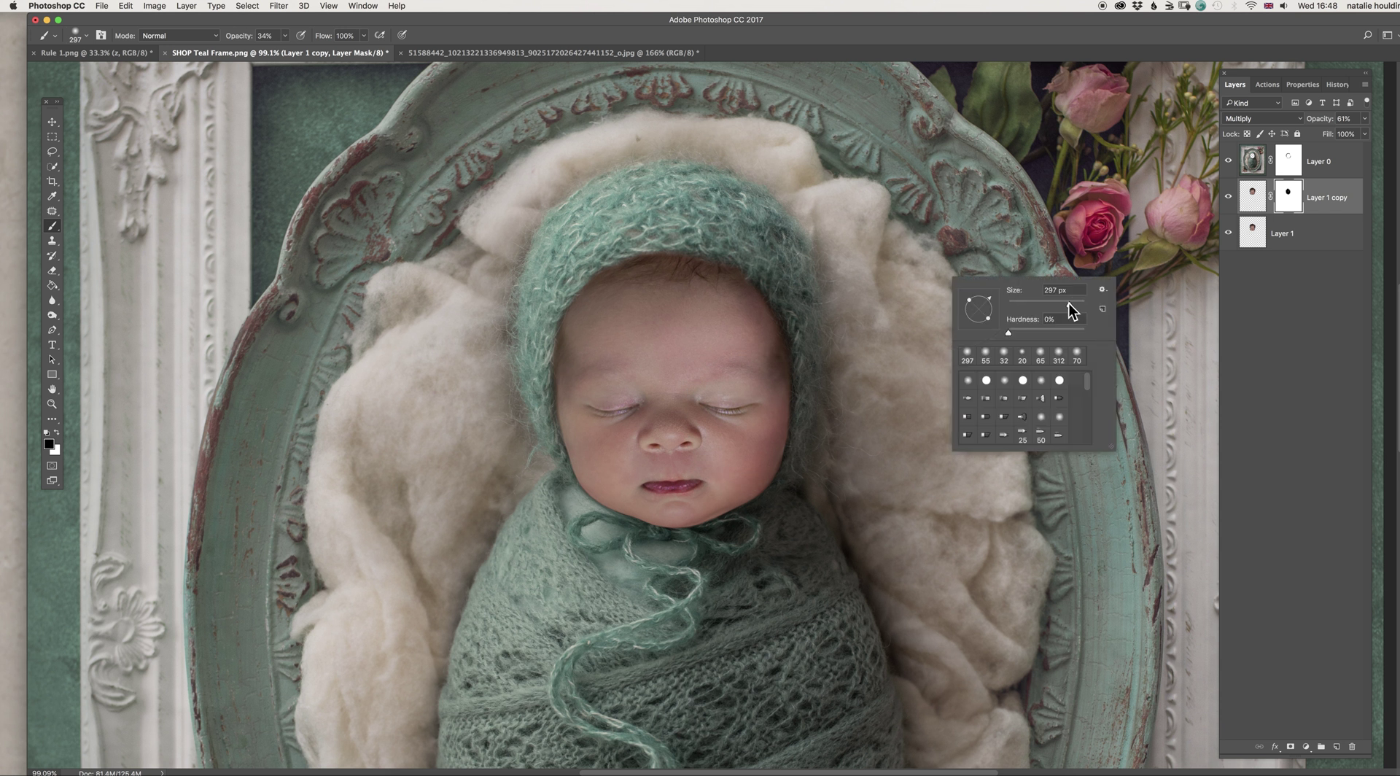
key(Return)
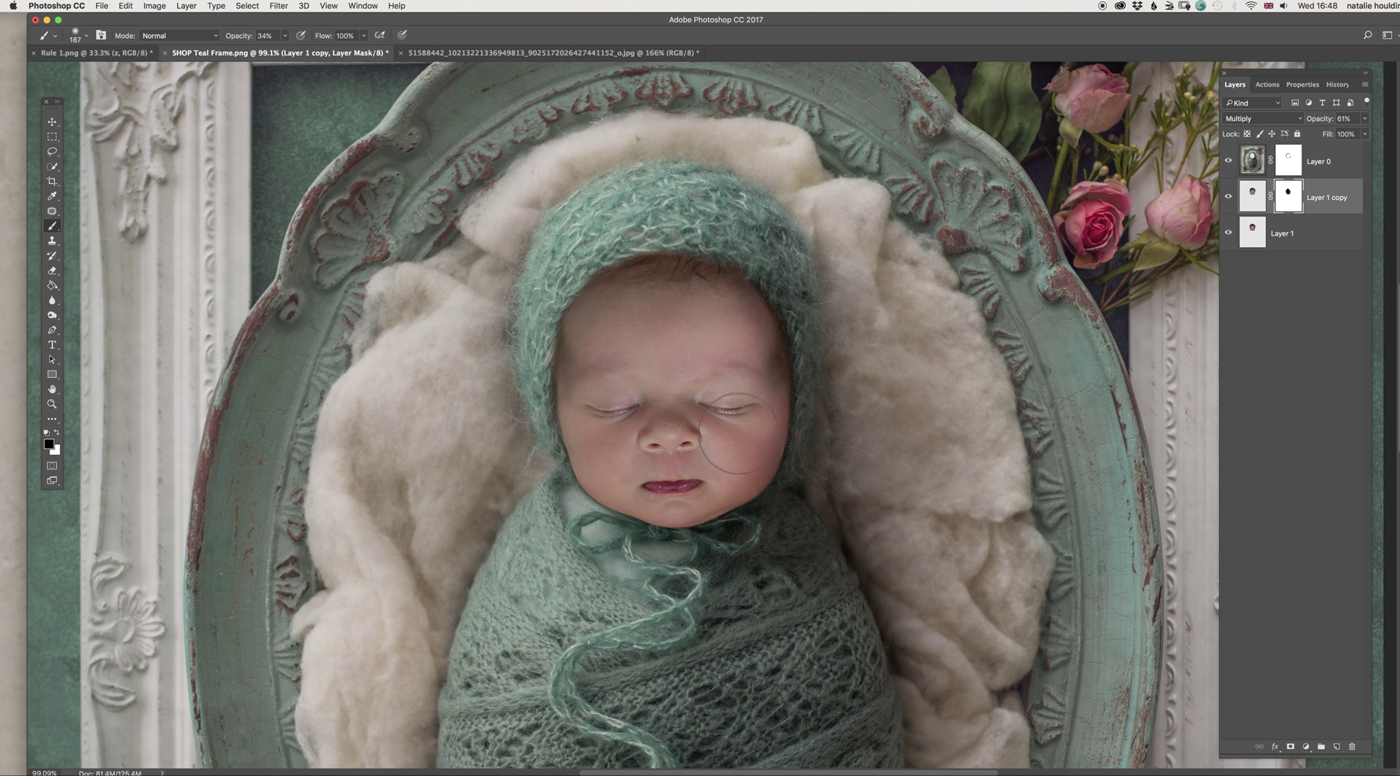
click(1227, 206)
click(1227, 206)
click(1229, 207)
Examine how the face's tone and edges sit within the whole composition, both from afar and close up
scroll(765, 583, down, 4)
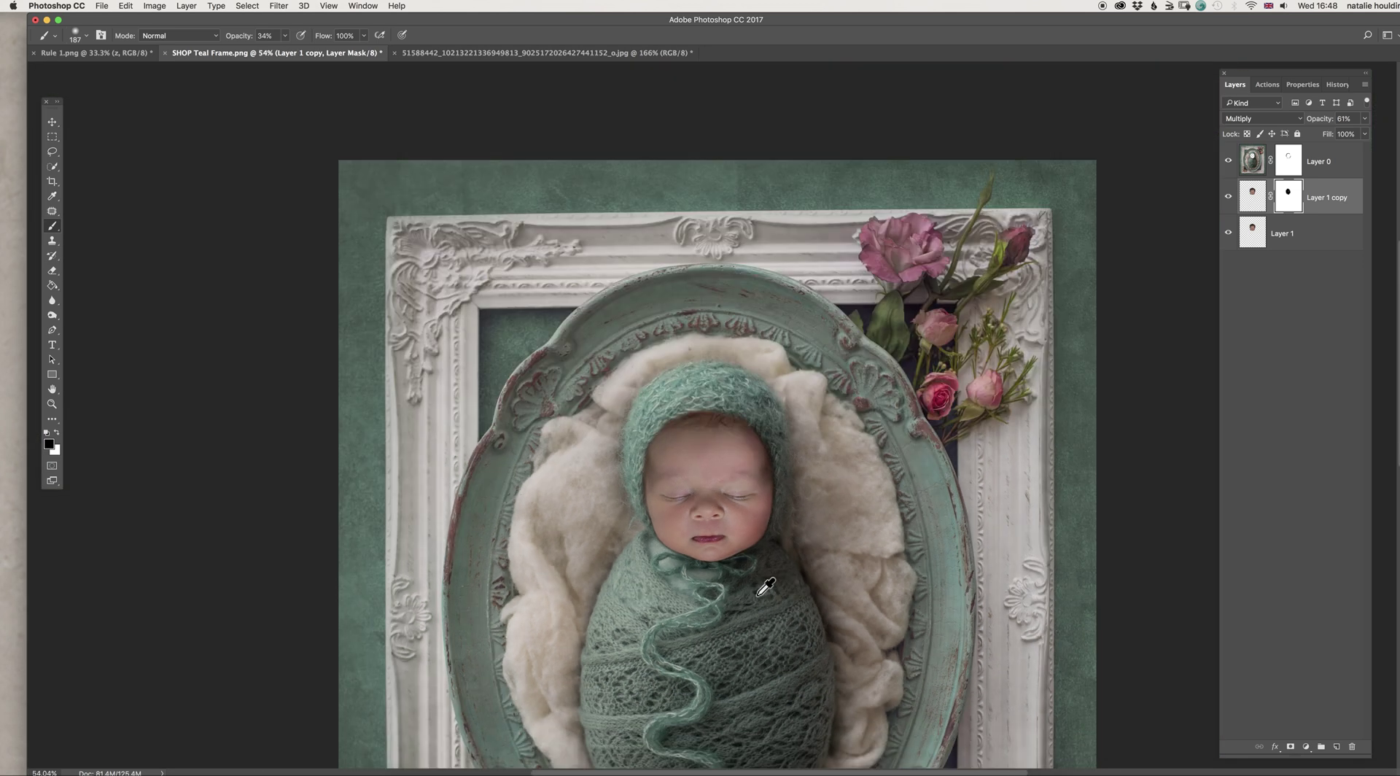
scroll(765, 587, down, 4)
scroll(770, 403, up, 3)
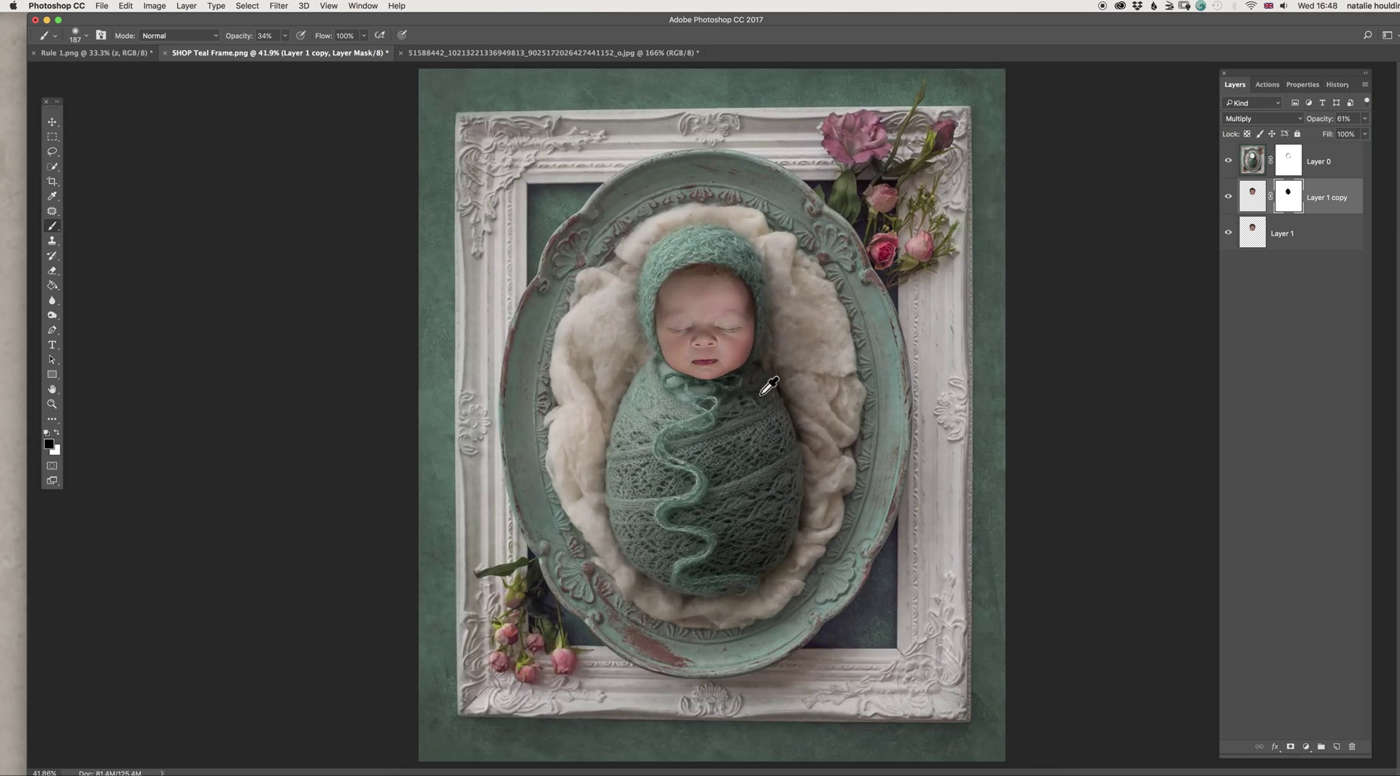
scroll(749, 264, up, 1)
scroll(755, 259, up, 2)
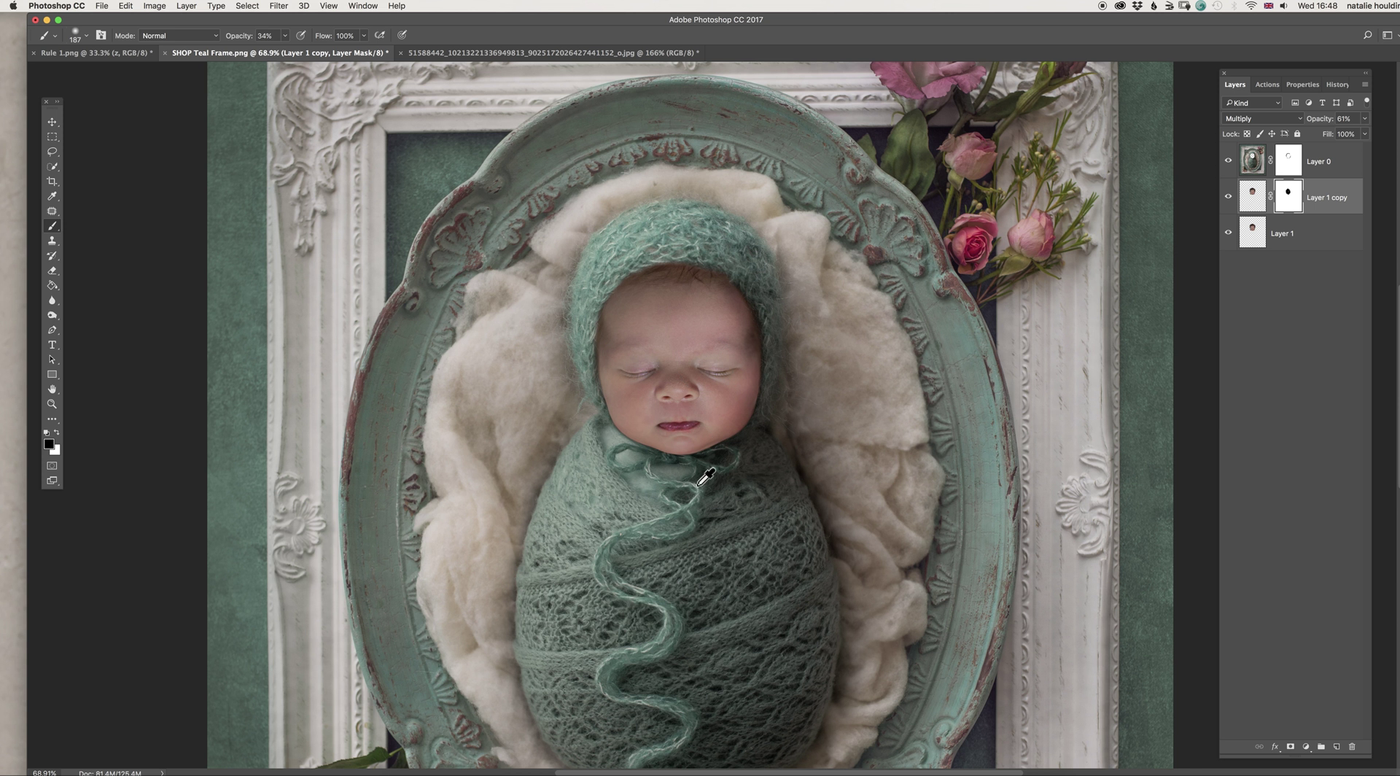
scroll(701, 482, up, 2)
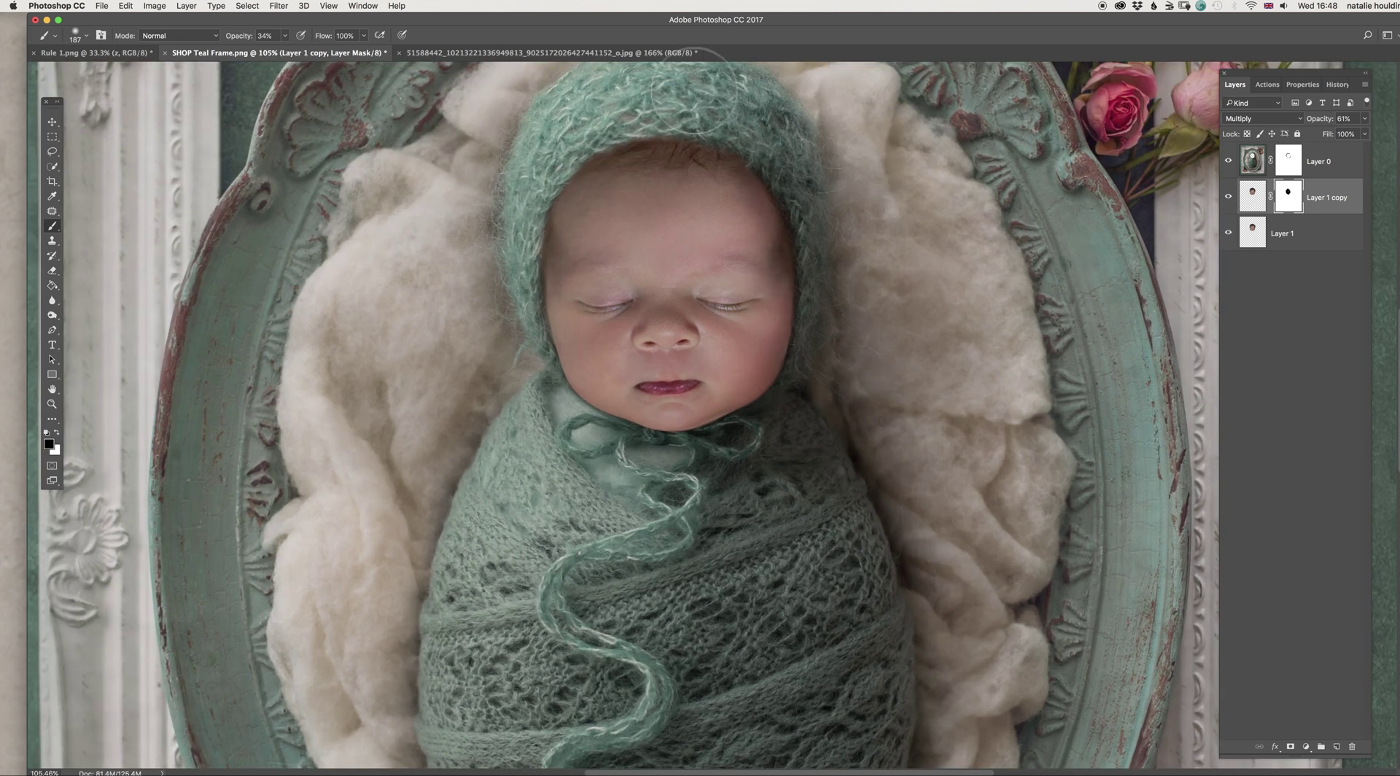
scroll(796, 462, down, 3)
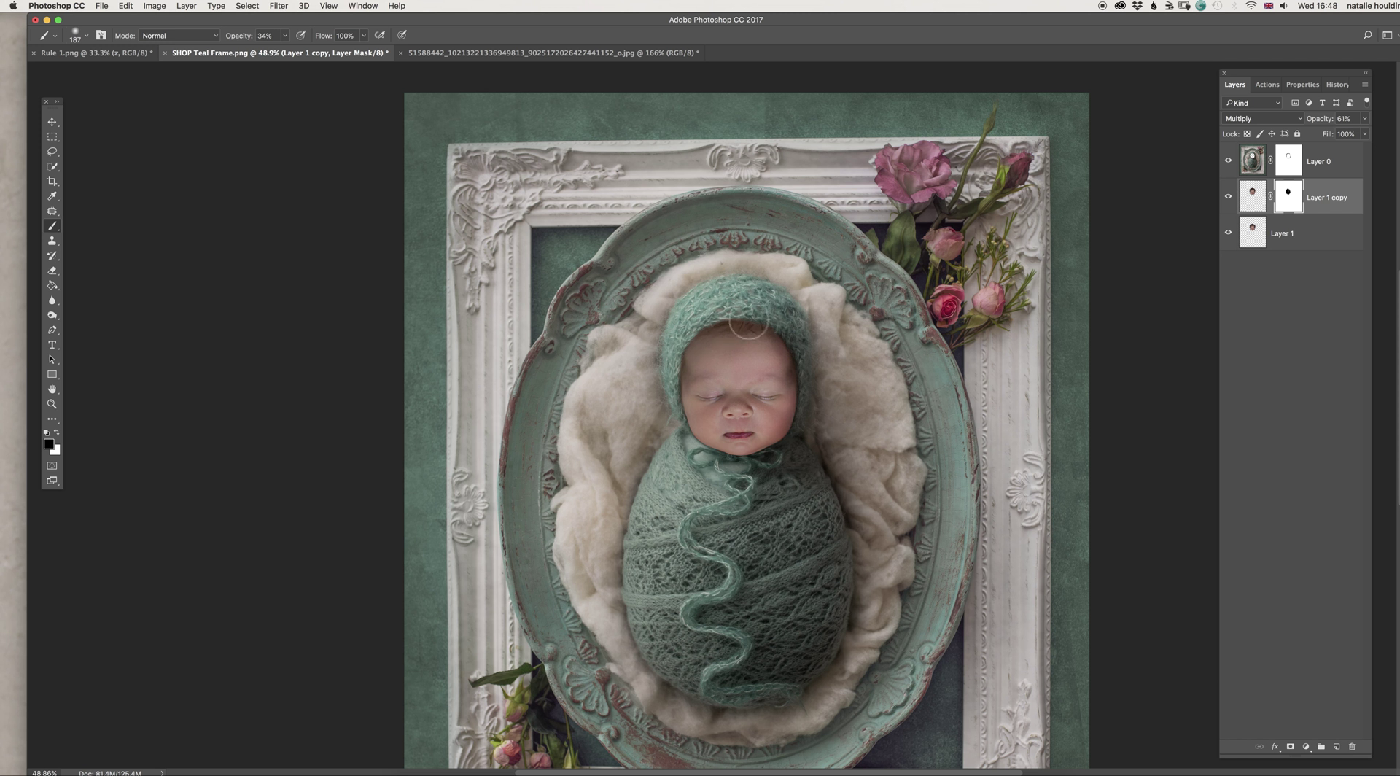
scroll(743, 312, up, 1)
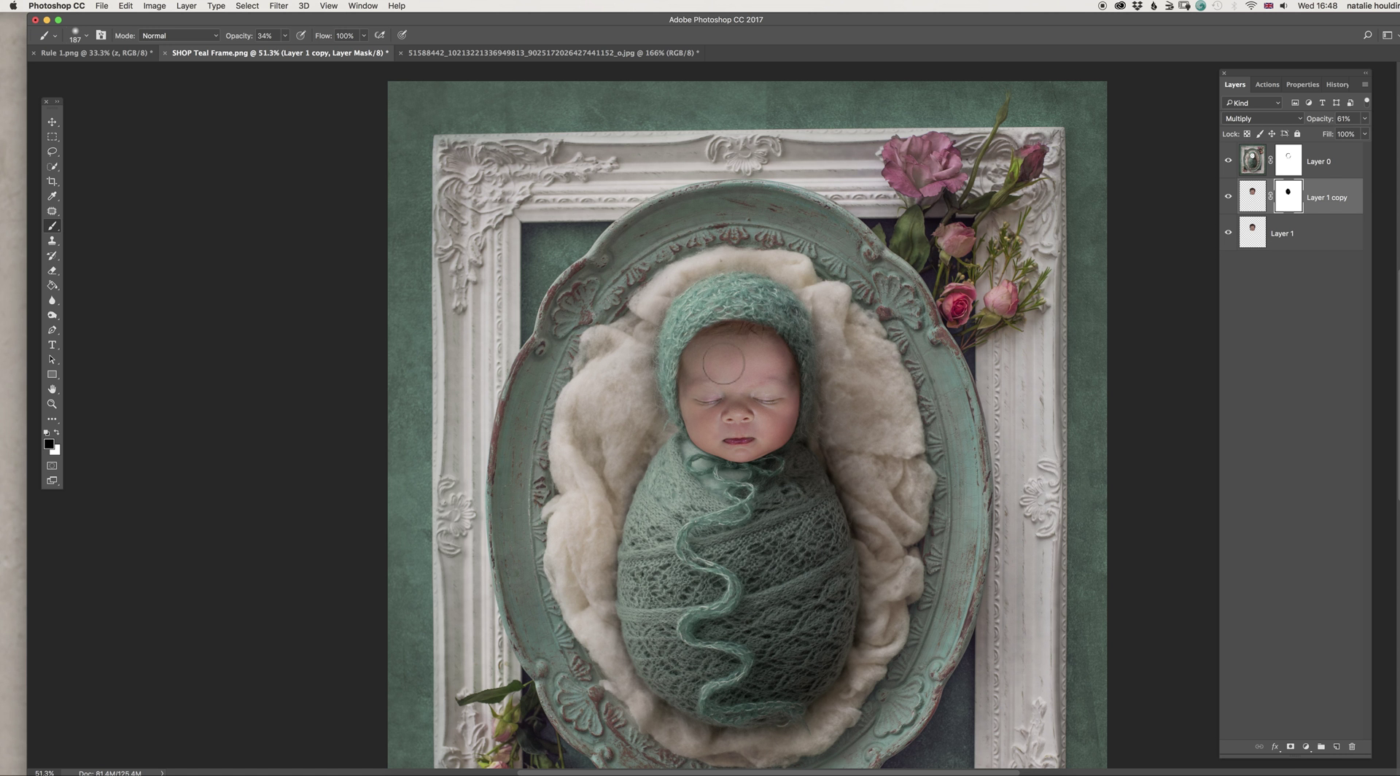
Merge the Multiply face copy down into Layer 1 and duplicate the merged layer
right_click(1331, 210)
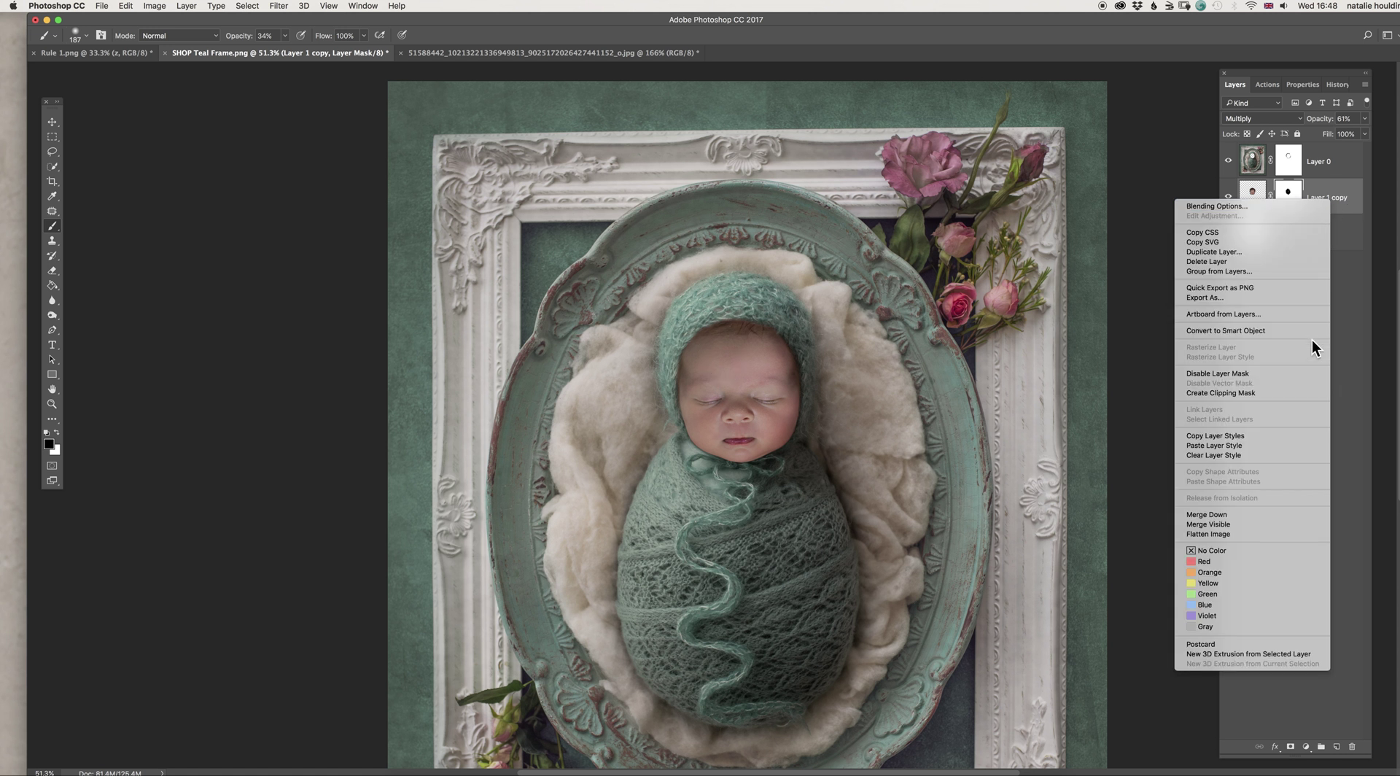
click(1253, 516)
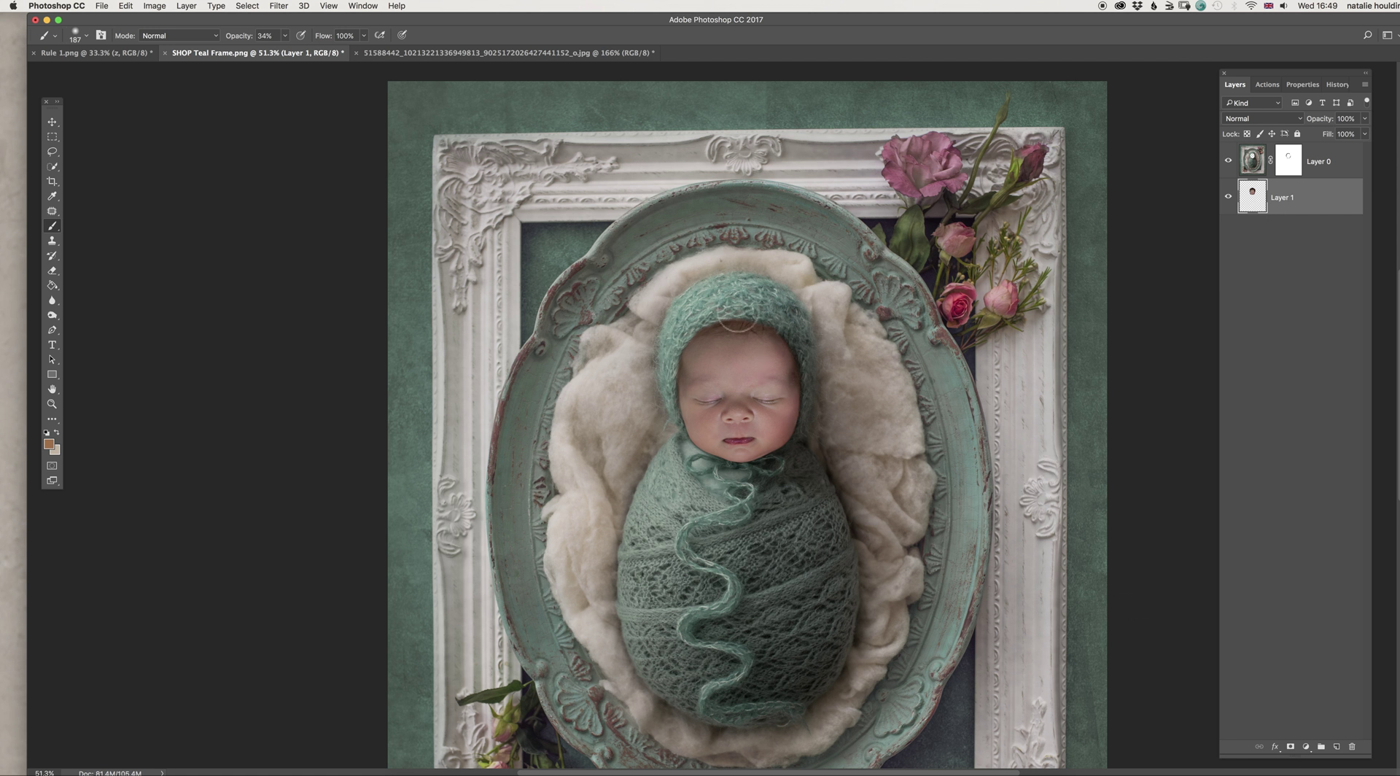
drag(1333, 209, 1333, 747)
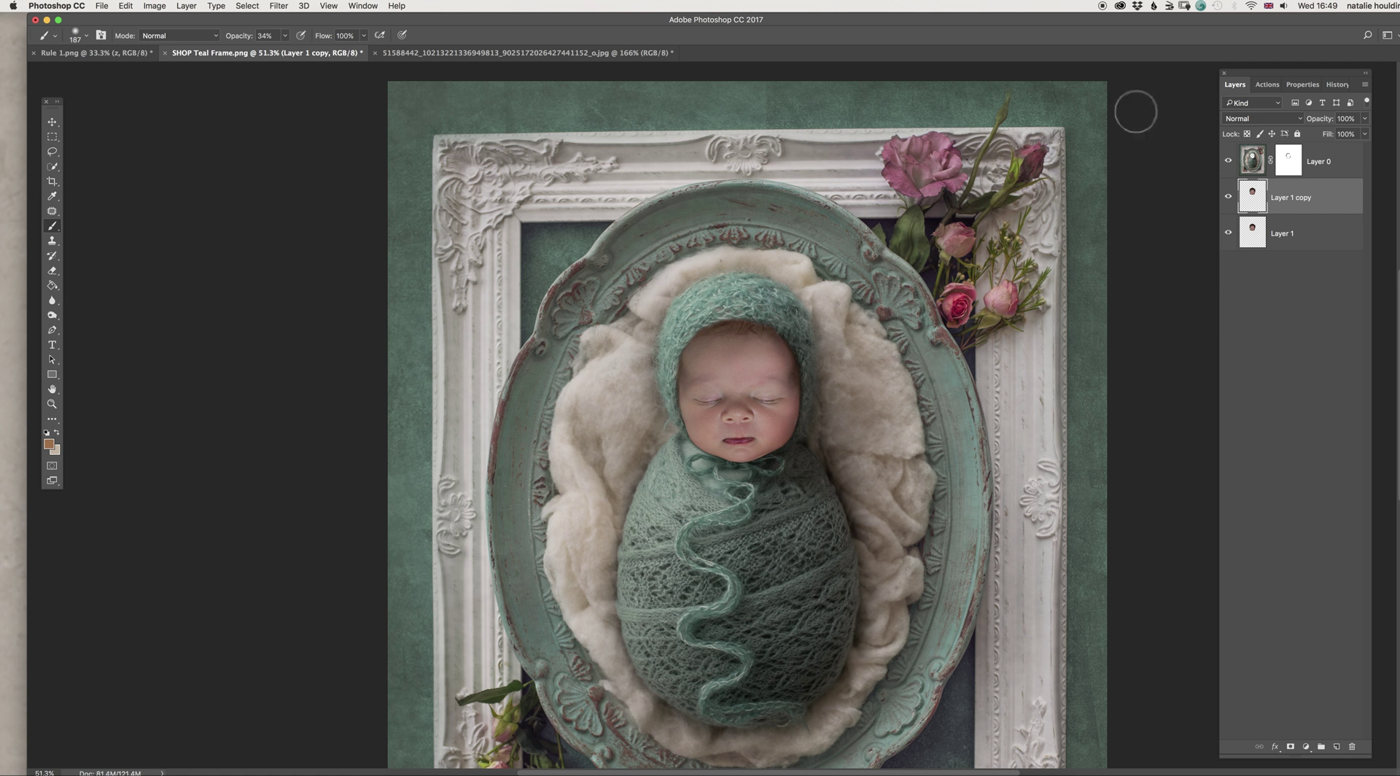
Run the Add Light action to add its masked group above Layer 1 copy
drag(52, 315, 113, 315)
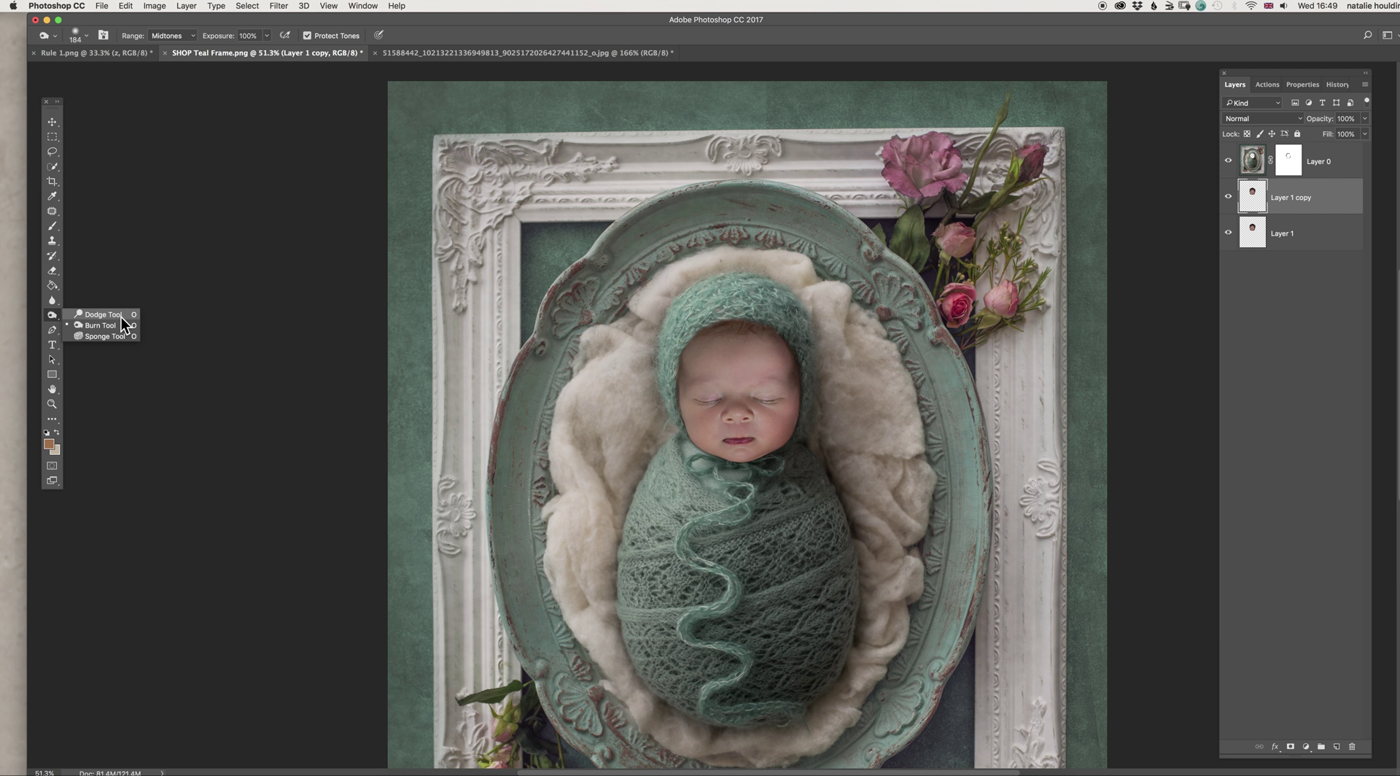
click(121, 317)
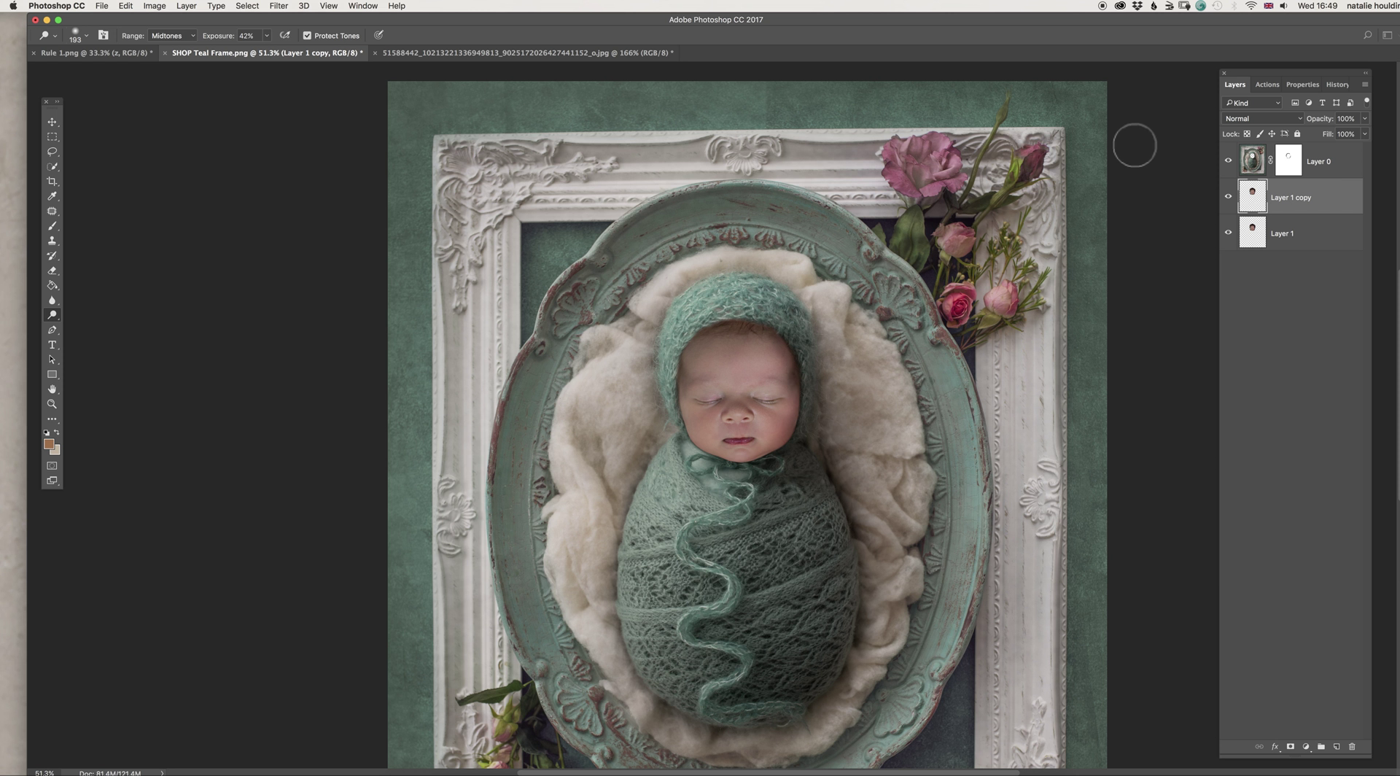
click(1266, 86)
click(1248, 150)
click(1232, 83)
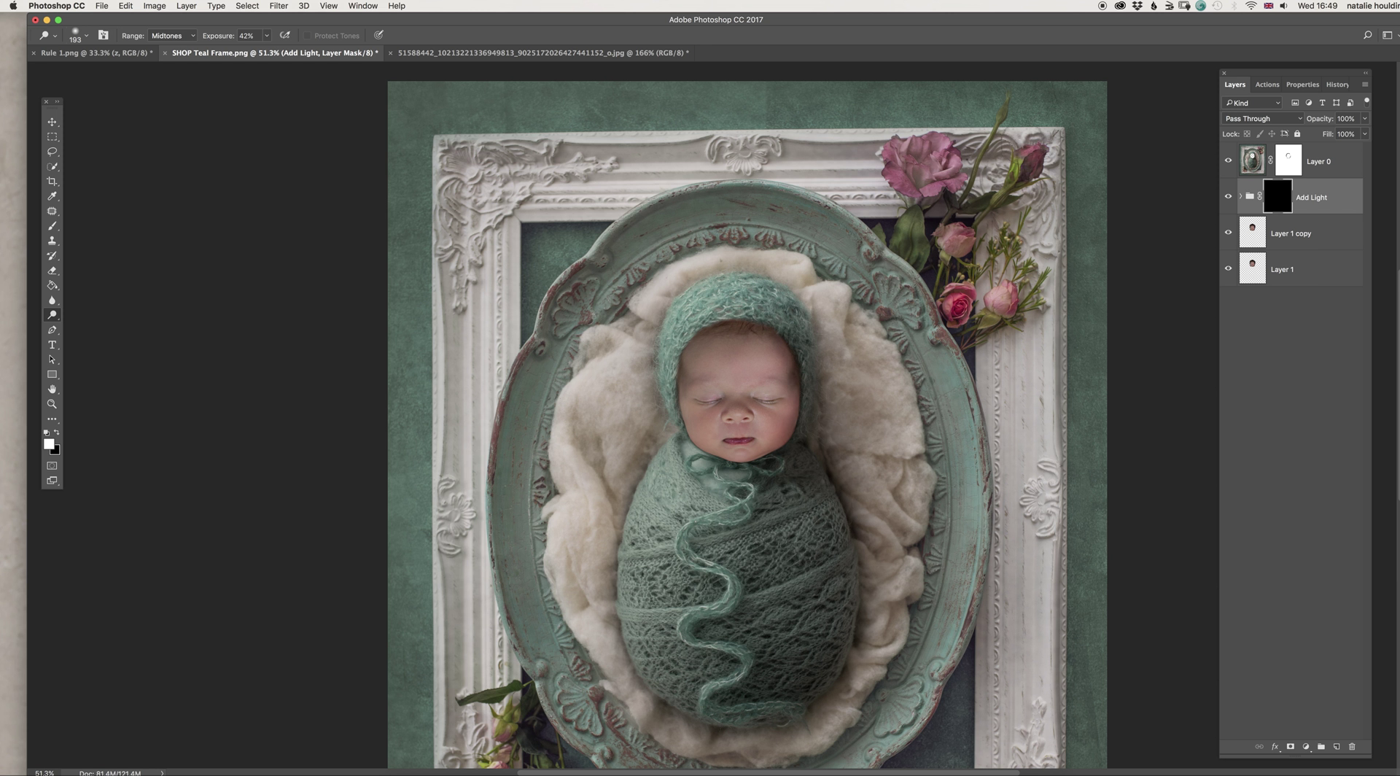
Paint white on the Add Light mask over the forehead and cheek with a 357 px soft brush at 34% opacity
right_click(829, 321)
click(831, 315)
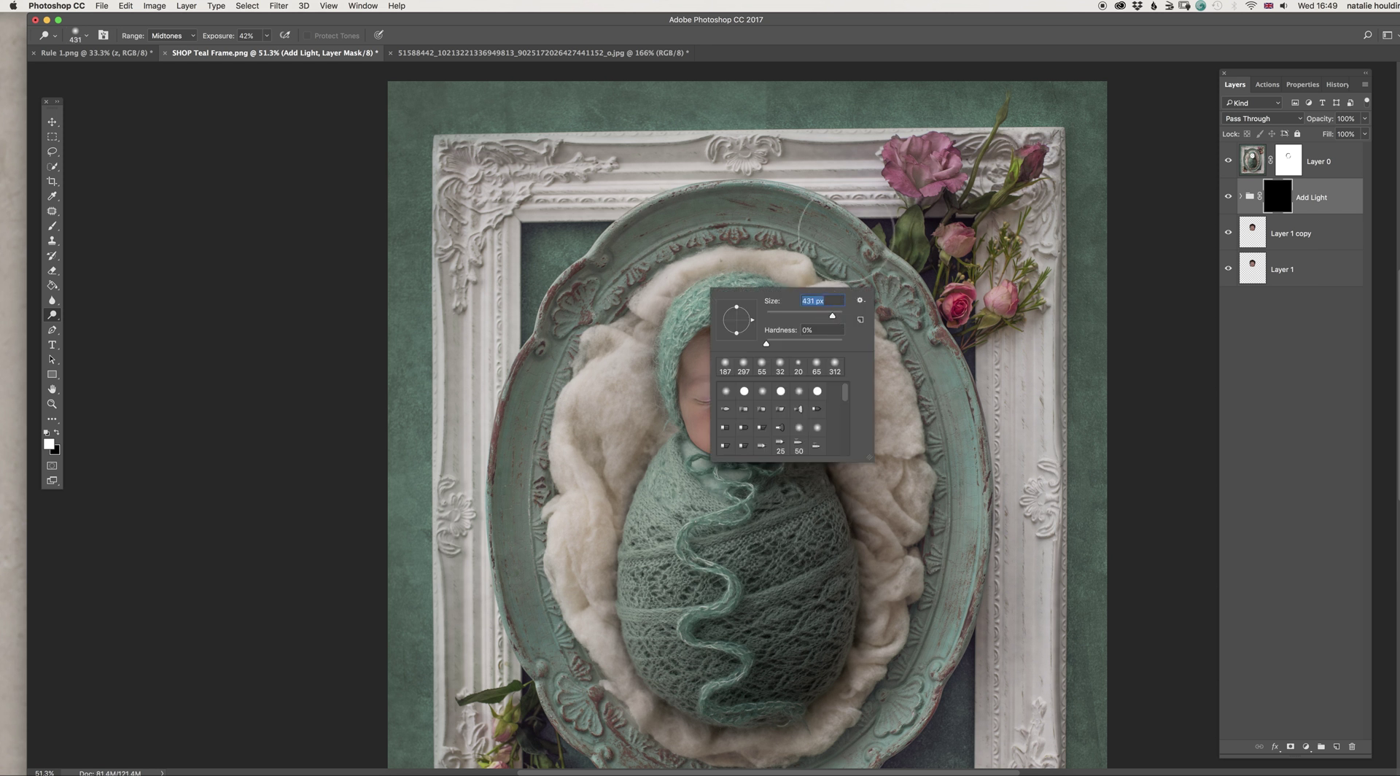
click(52, 226)
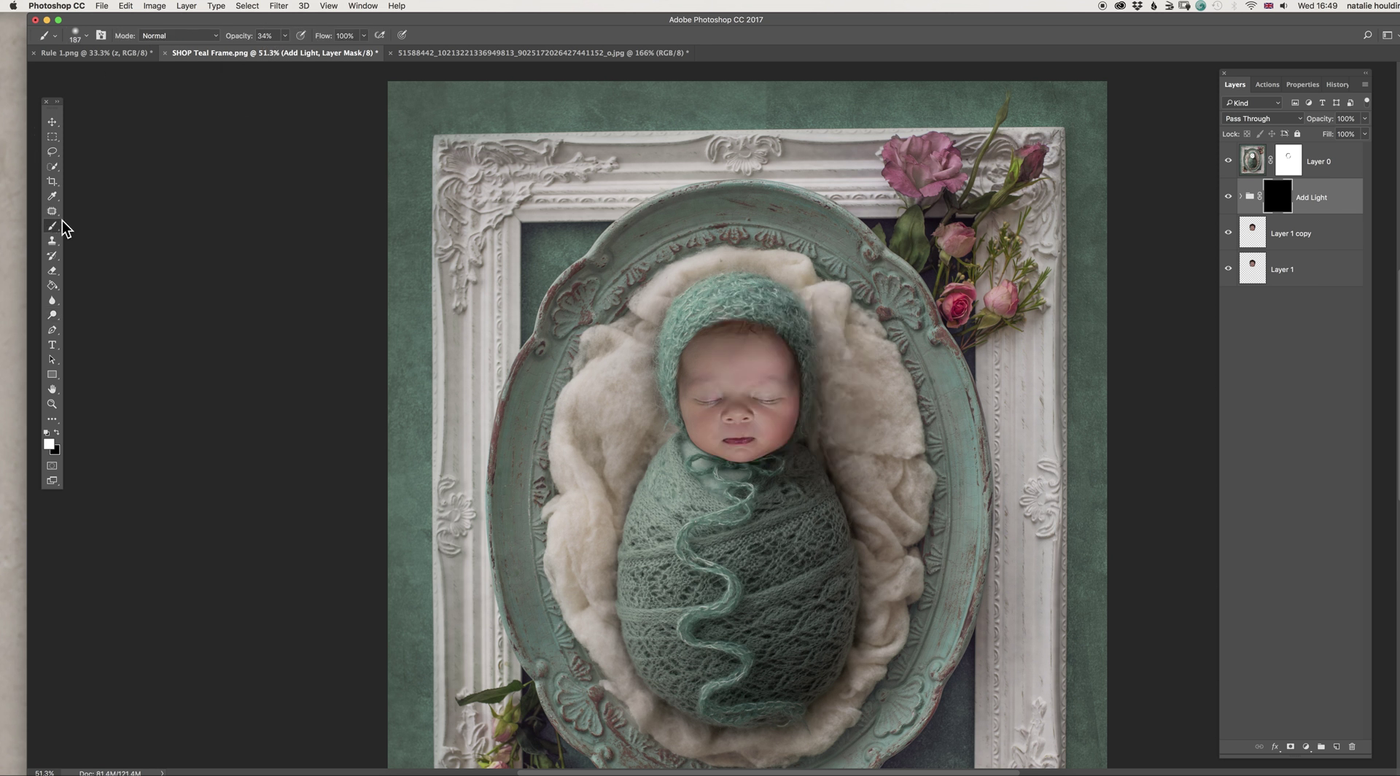
right_click(863, 293)
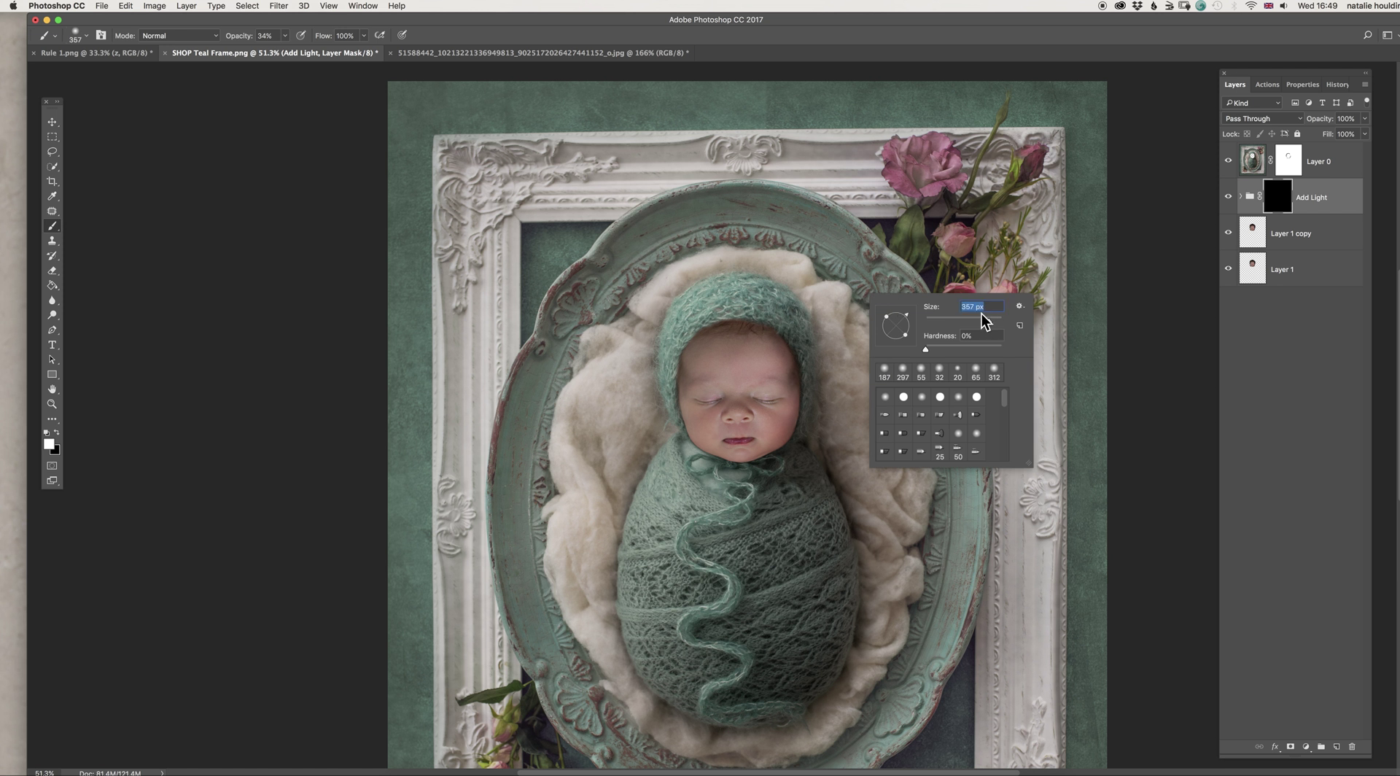
key(Return)
mouse_move(744, 332)
mouse_down()
mouse_move(713, 329)
mouse_move(685, 363)
mouse_move(708, 336)
mouse_move(743, 326)
mouse_move(711, 365)
mouse_move(721, 419)
mouse_move(753, 426)
mouse_move(737, 437)
mouse_move(703, 310)
mouse_move(726, 361)
mouse_move(697, 388)
mouse_move(725, 407)
mouse_move(755, 402)
mouse_move(719, 413)
mouse_move(742, 423)
mouse_move(802, 414)
mouse_move(718, 370)
mouse_move(804, 419)
mouse_move(716, 365)
mouse_move(774, 406)
mouse_up()
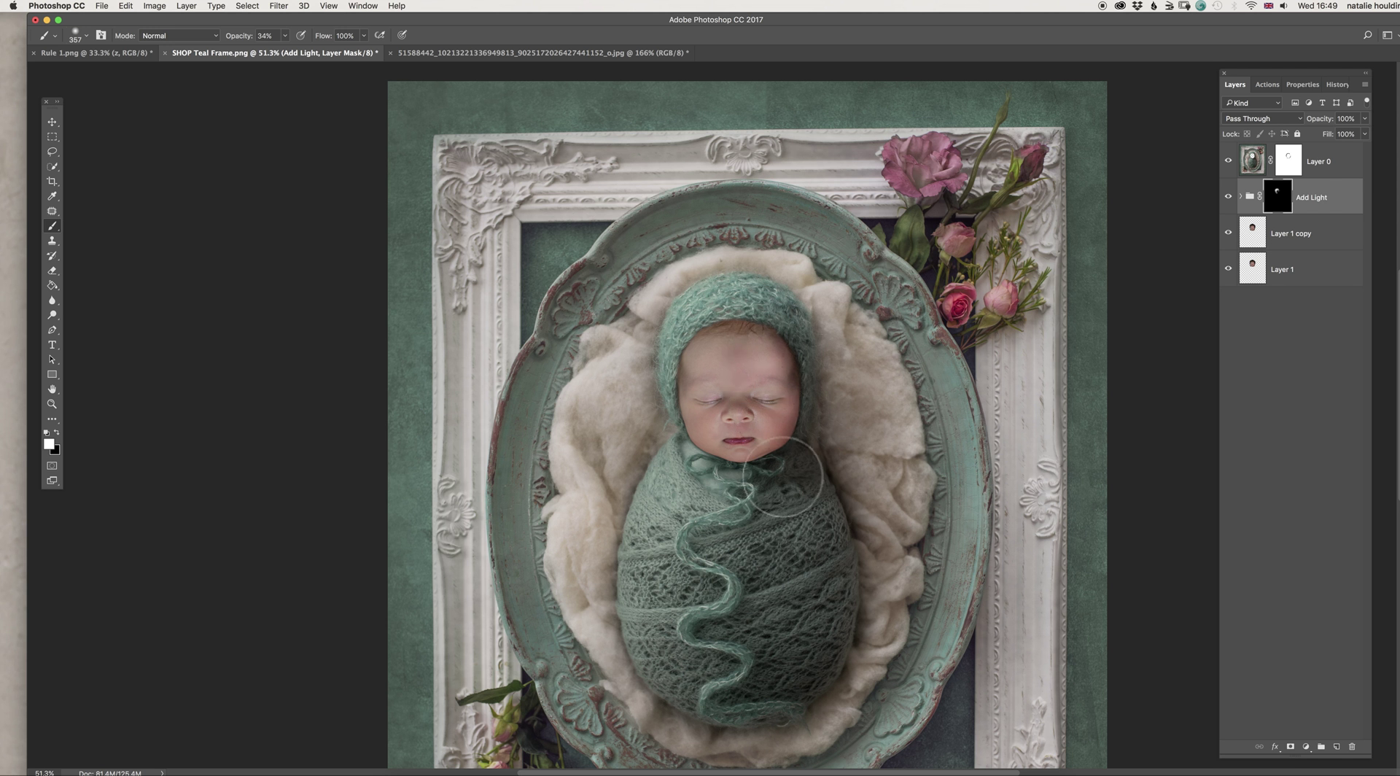
Lower the brush opacity to 8% and compare the face with and without the Add Light group
click(279, 35)
drag(270, 50, 268, 50)
click(1228, 196)
click(1228, 196)
click(1228, 196)
scroll(802, 489, down, 2)
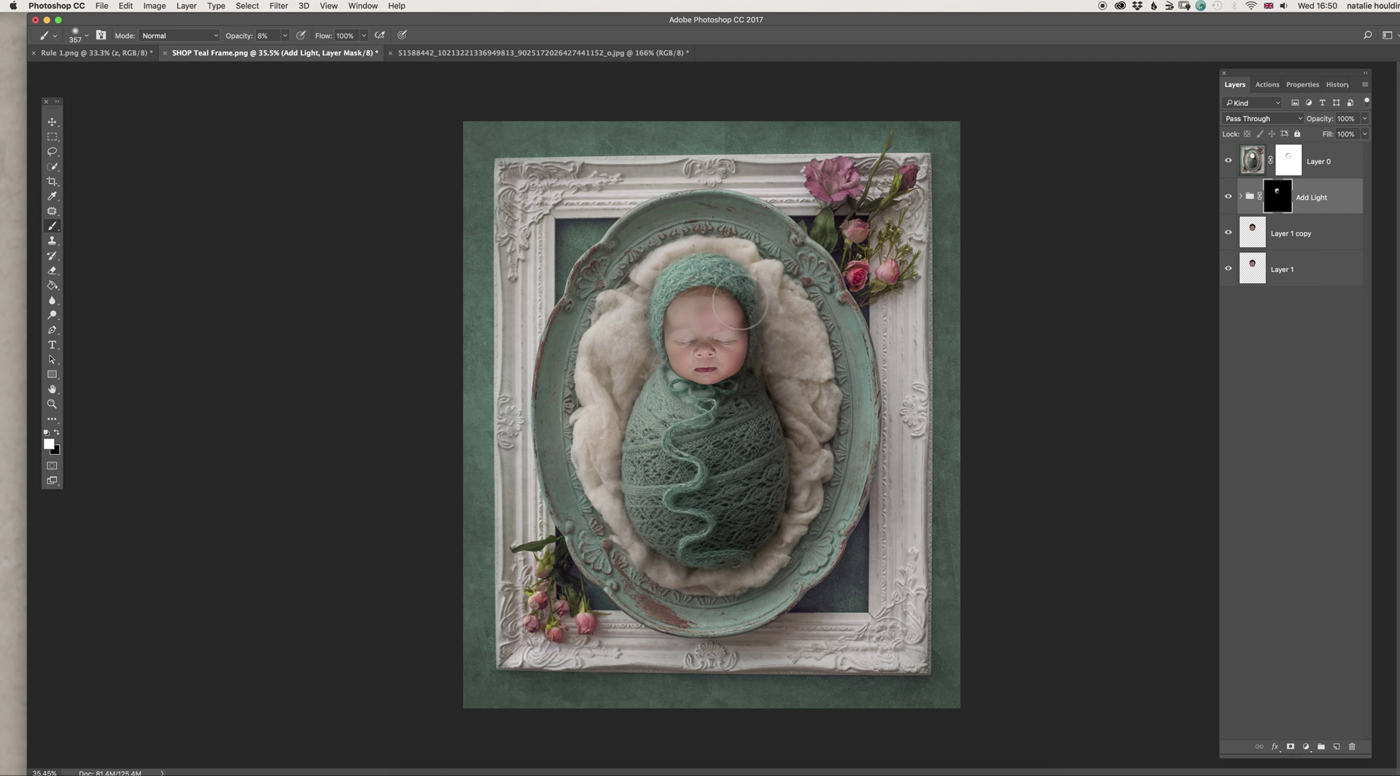
scroll(718, 309, up, 3)
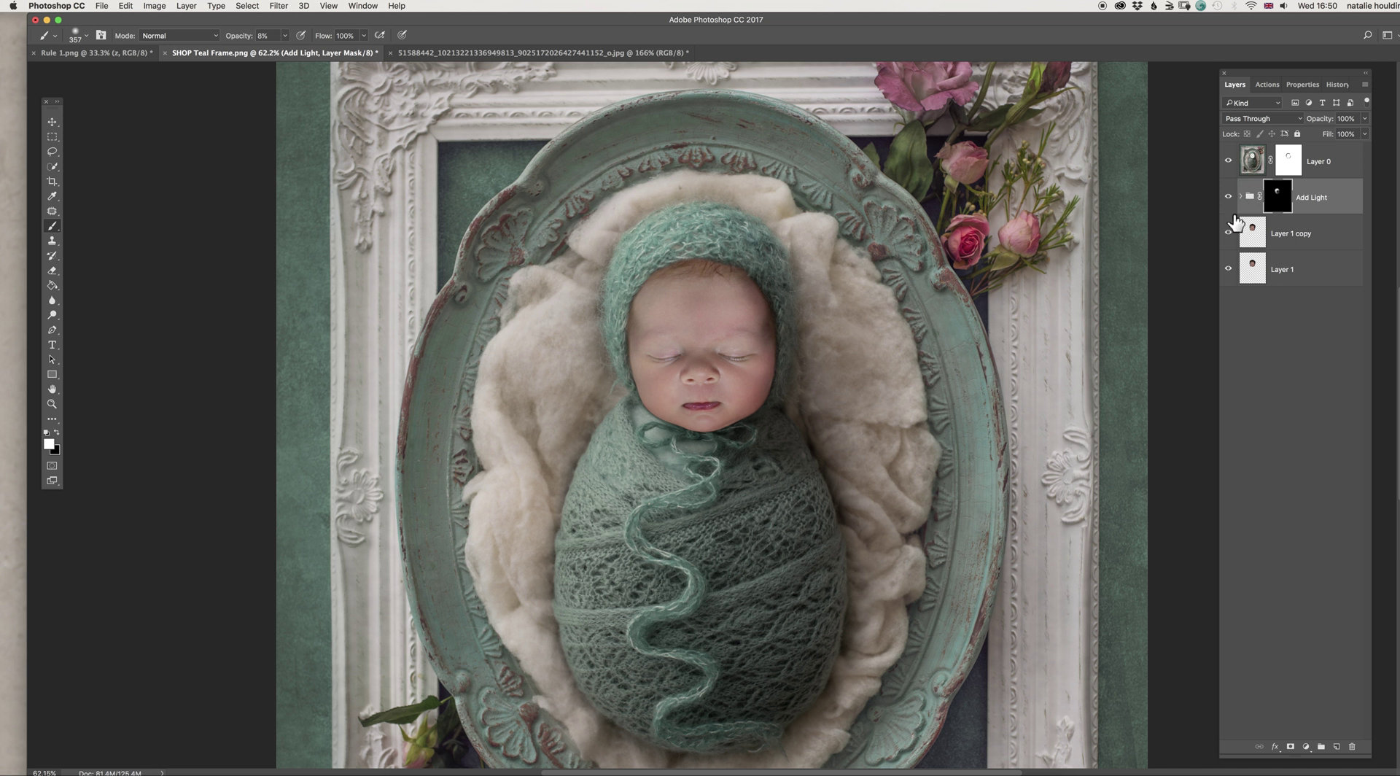
right_click(1320, 203)
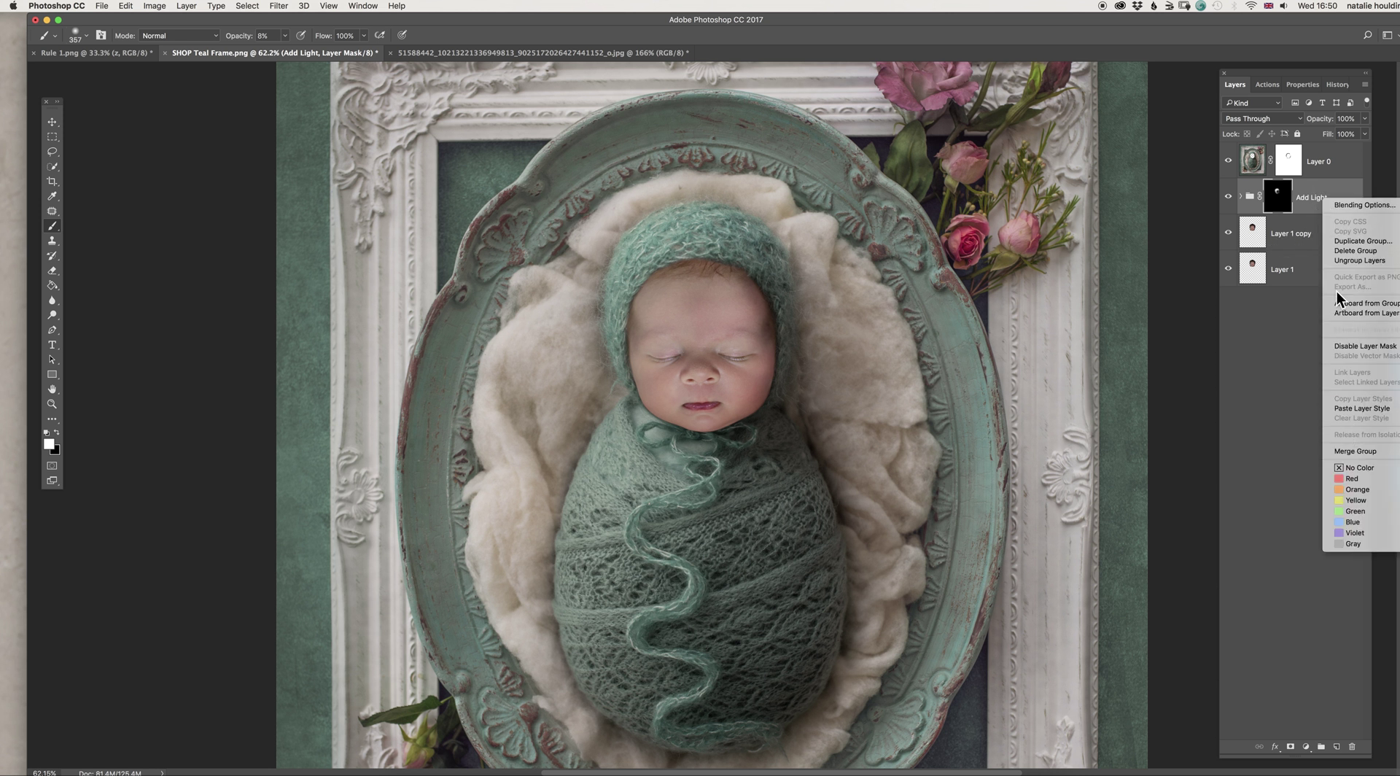
click(1238, 39)
right_click(1275, 184)
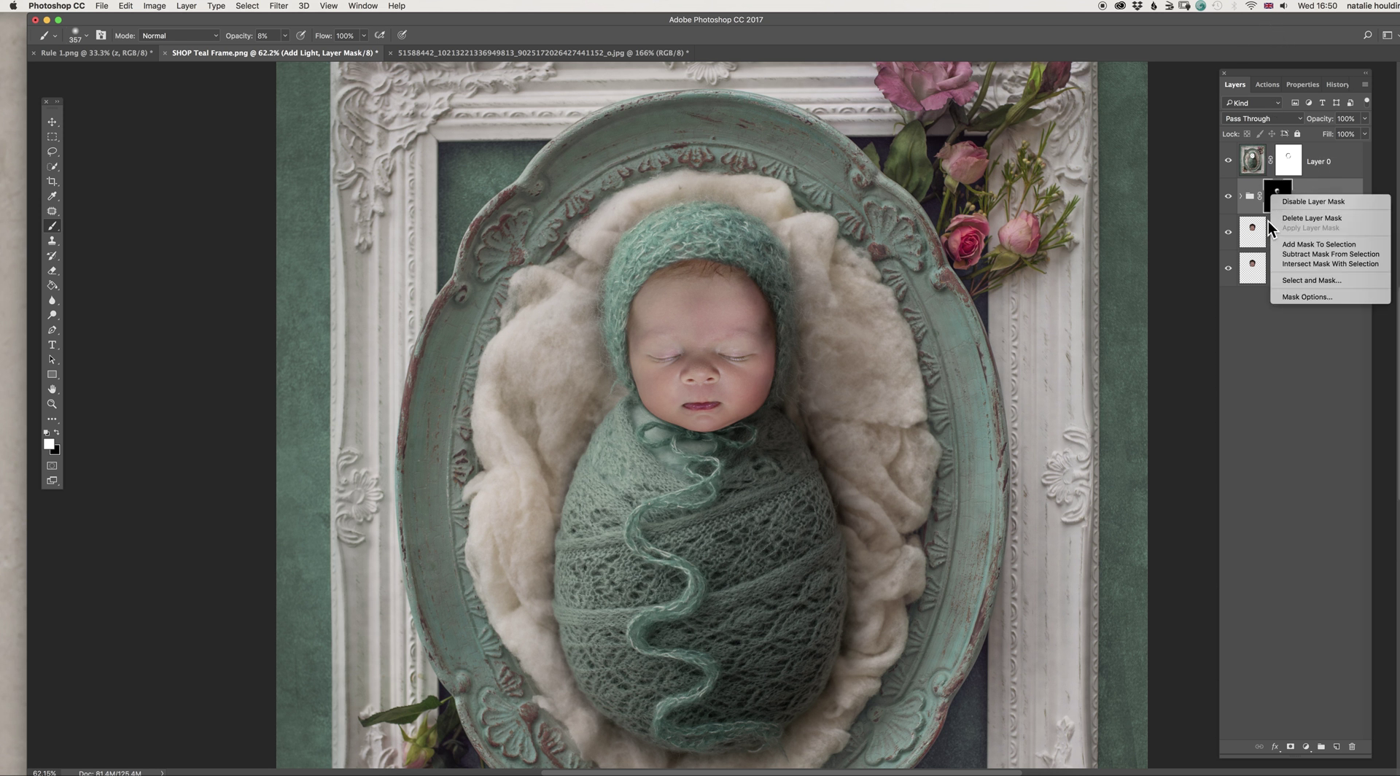
key(Escape)
right_click(1327, 199)
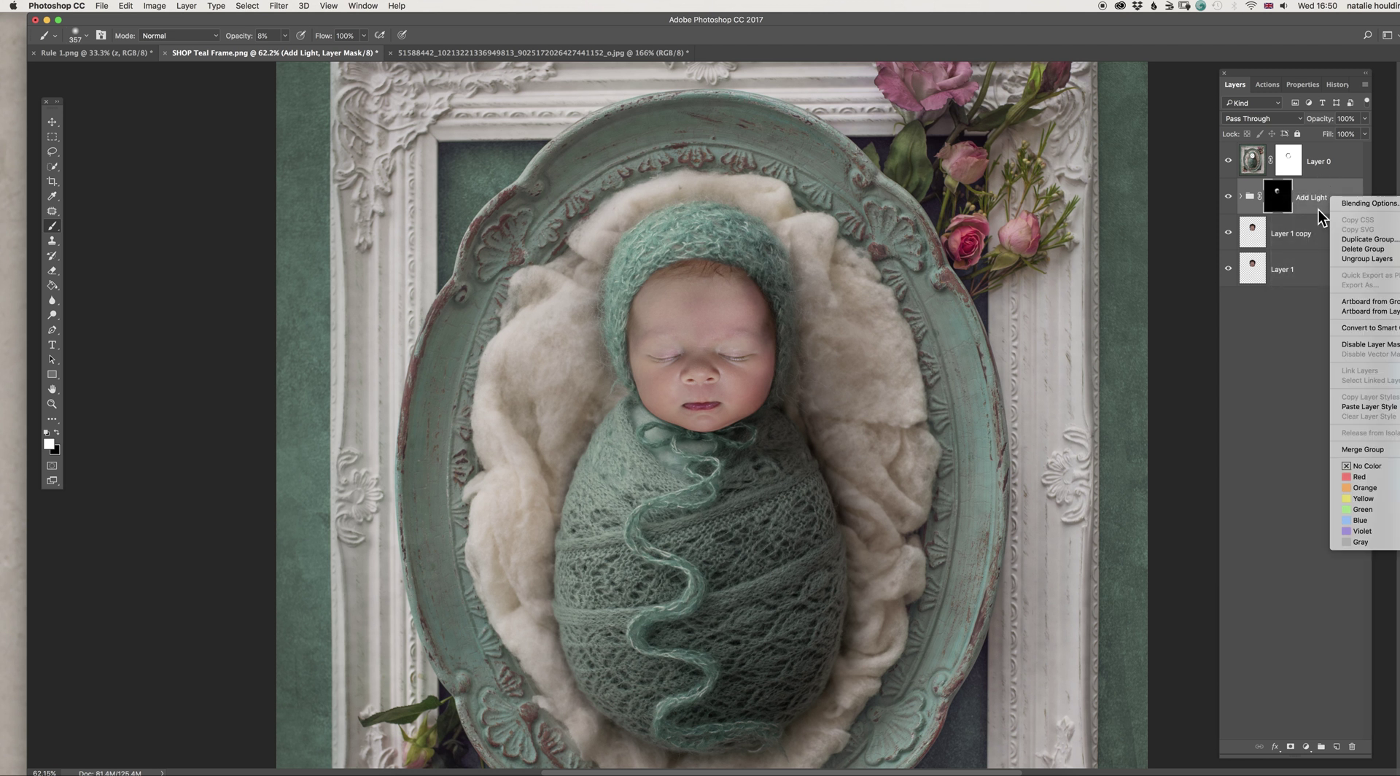
click(1314, 213)
right_click(1246, 205)
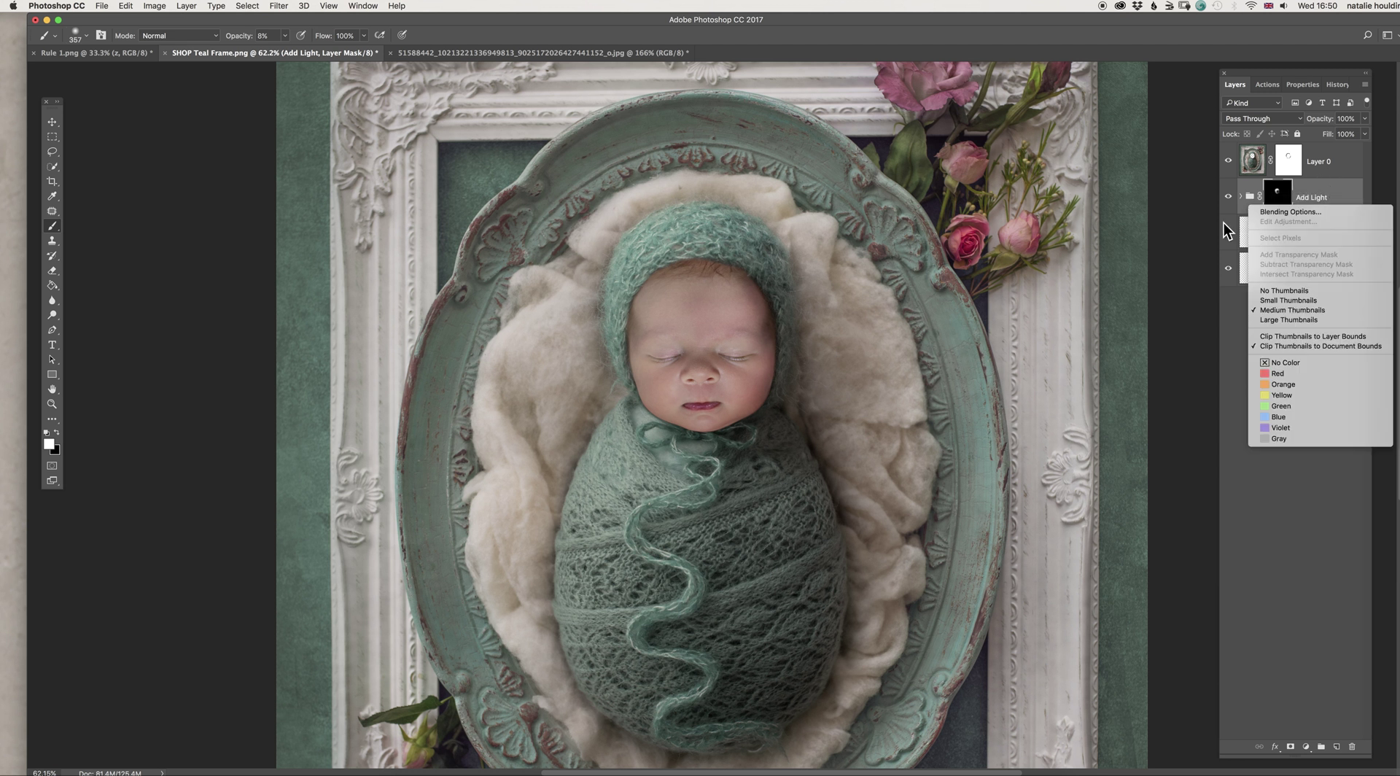
click(1224, 222)
right_click(1321, 206)
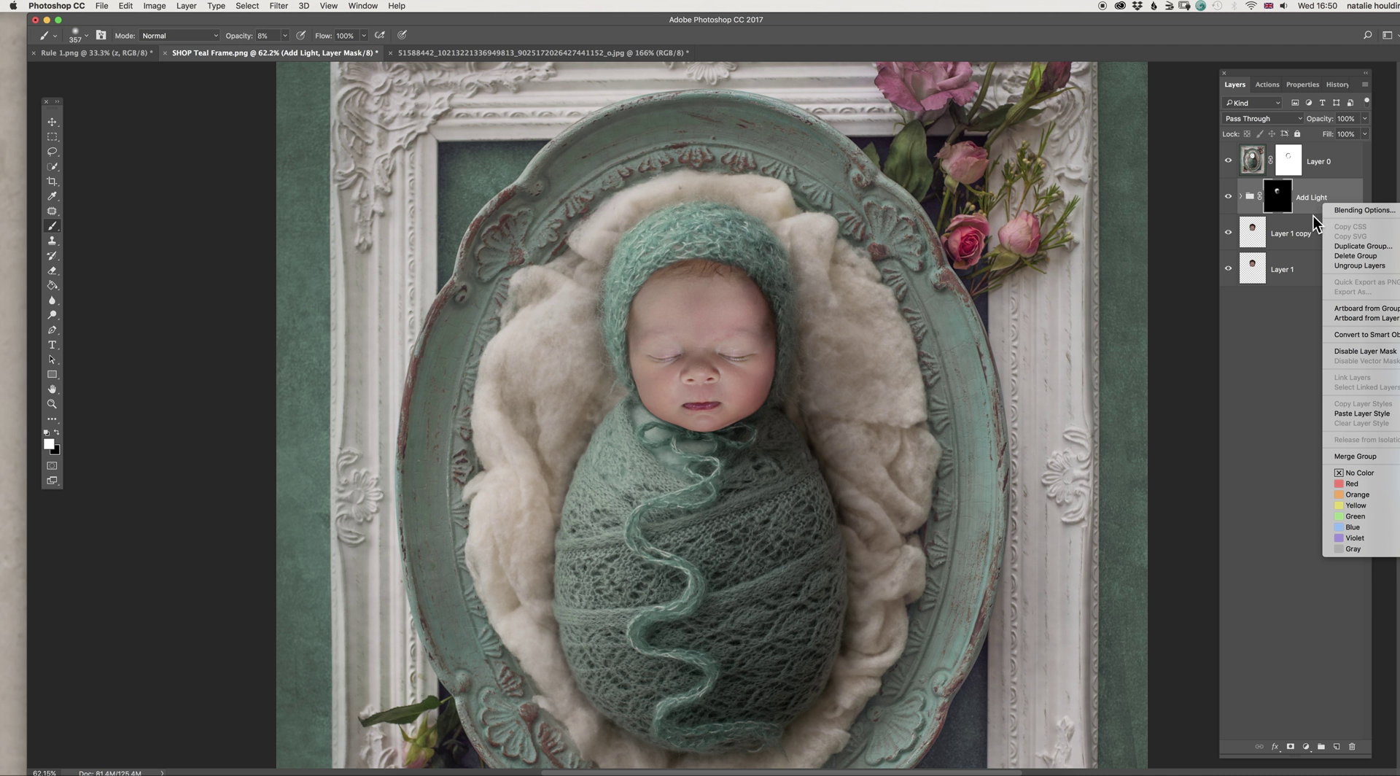
click(1314, 216)
right_click(1318, 195)
click(1248, 376)
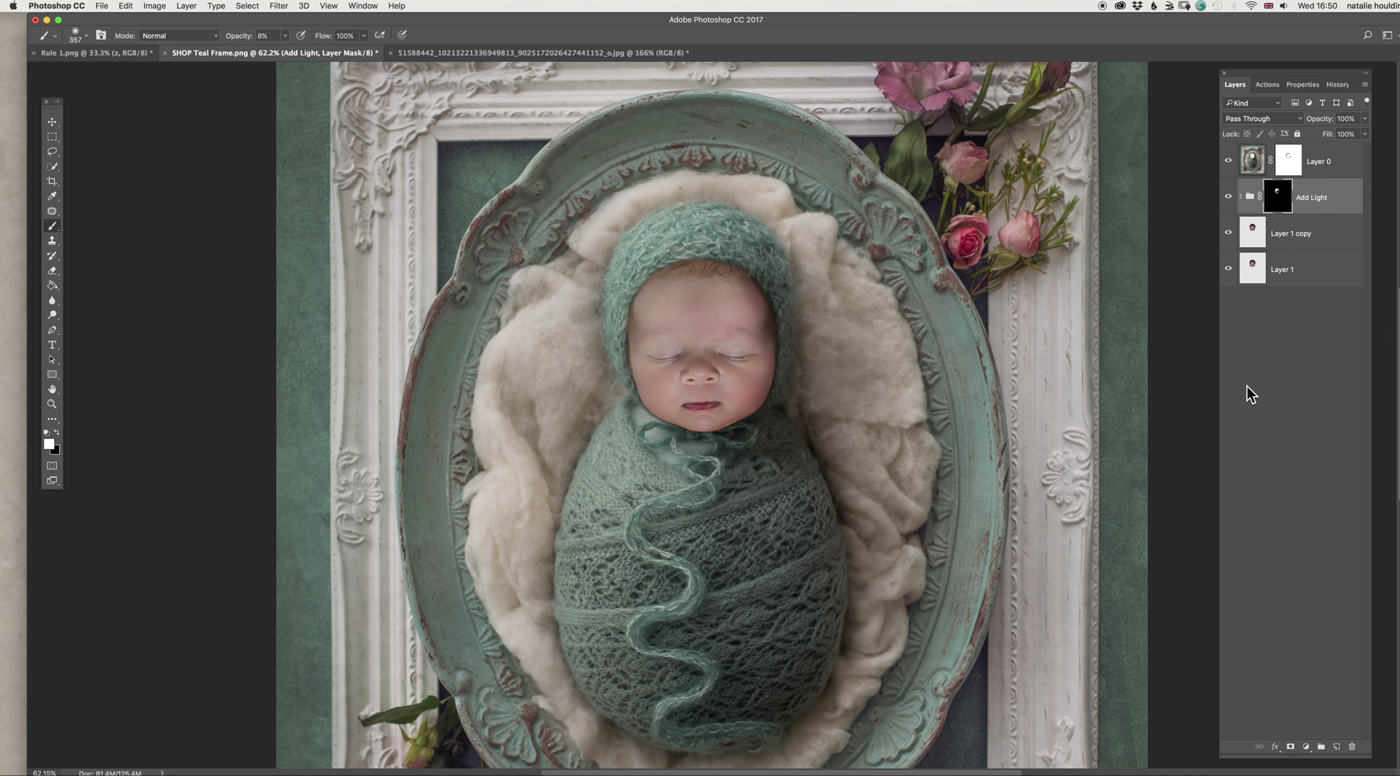
click(1245, 385)
Run the Warm Glow action above Layer 1 copy and paint white on its mask over the face at 8% brush opacity
click(1334, 232)
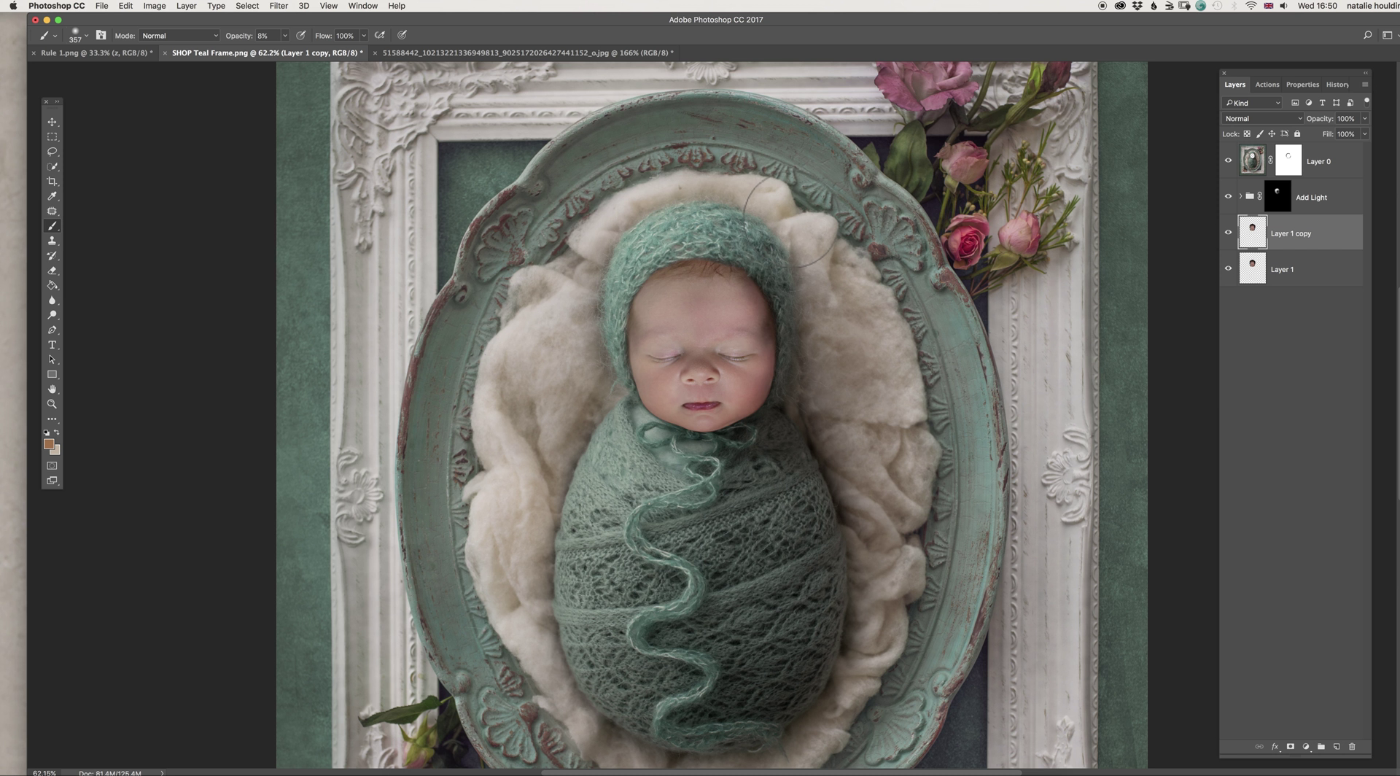
click(1263, 83)
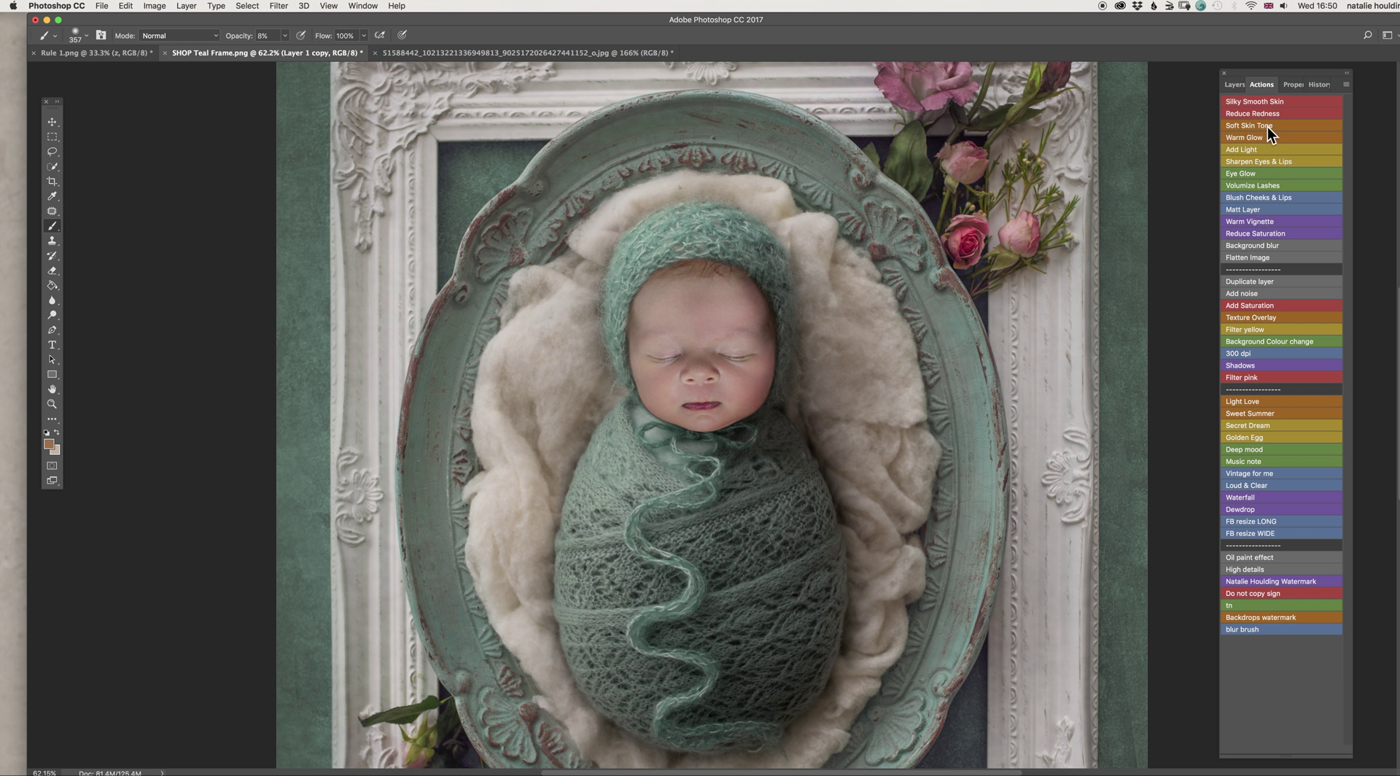
click(1236, 84)
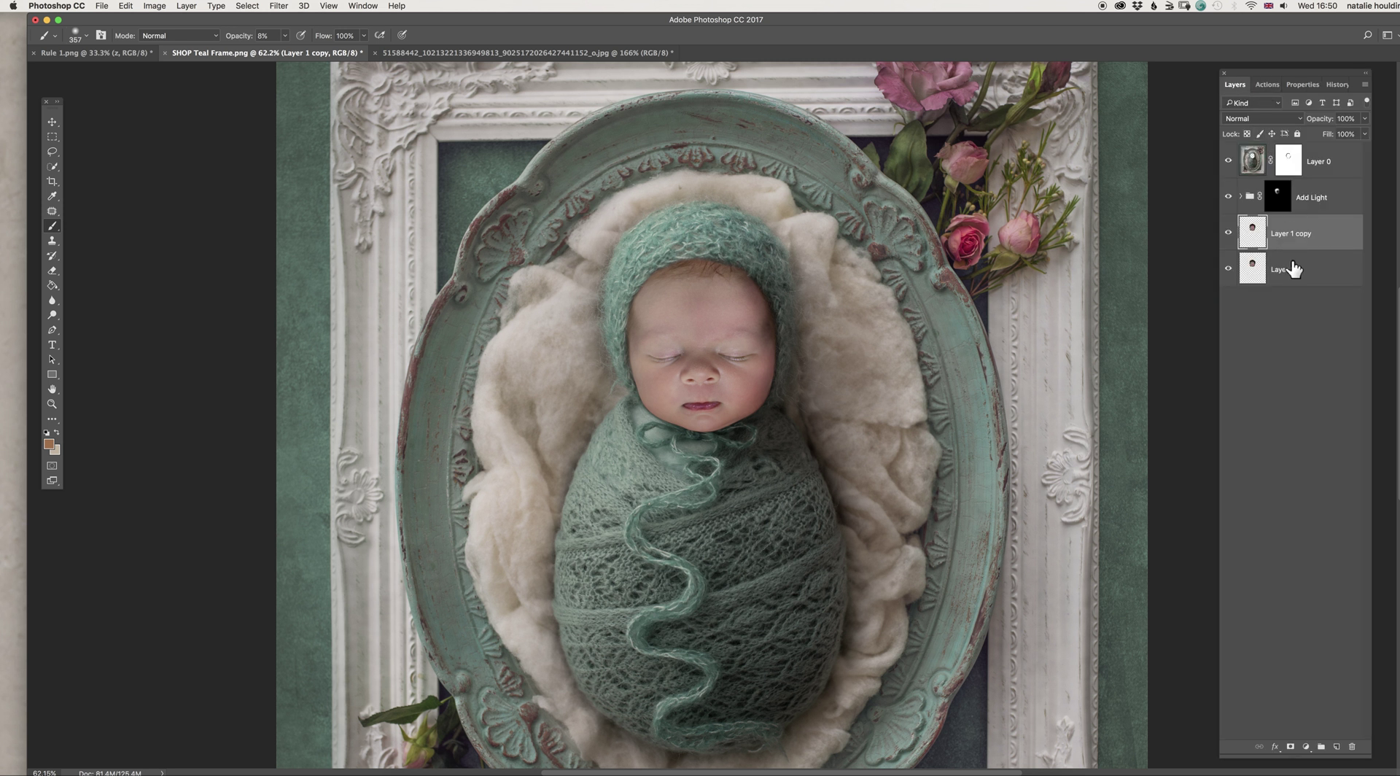
click(1266, 84)
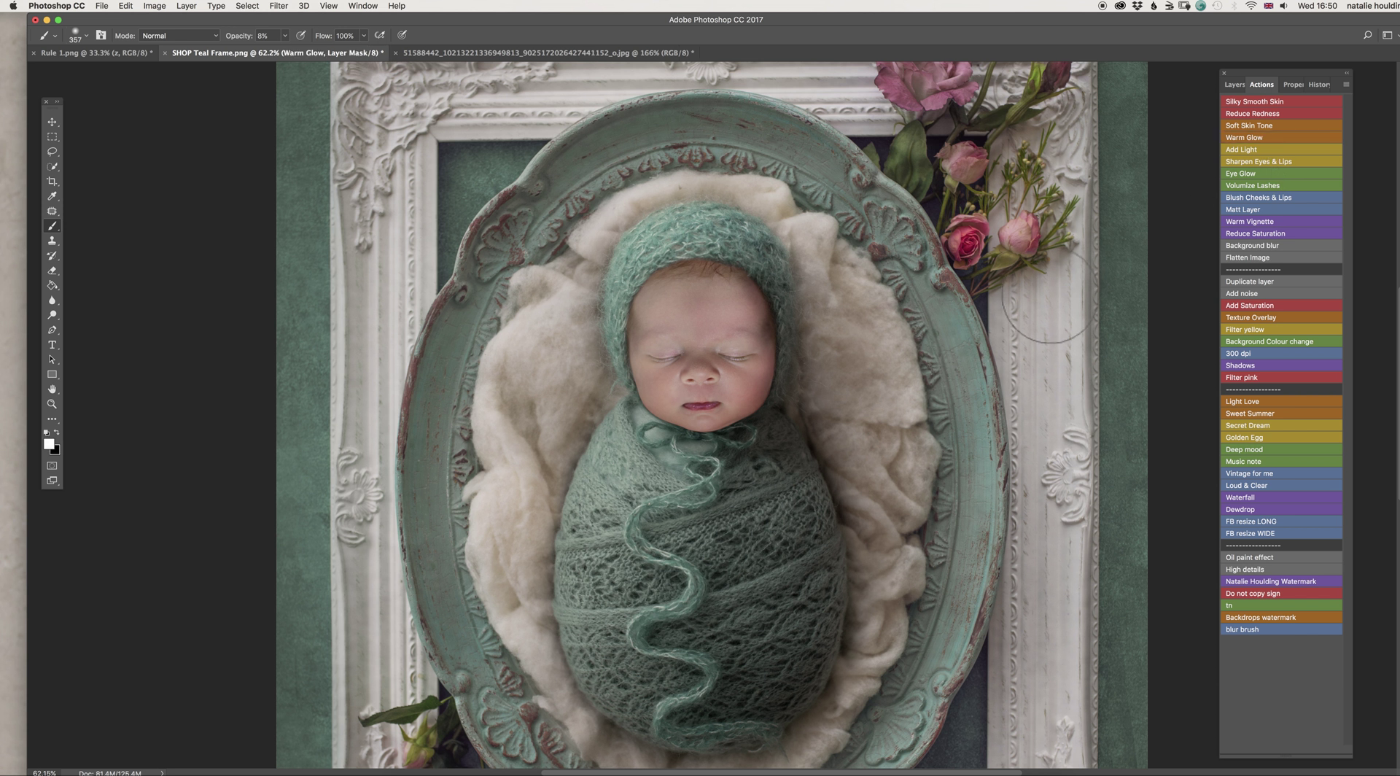
click(1235, 84)
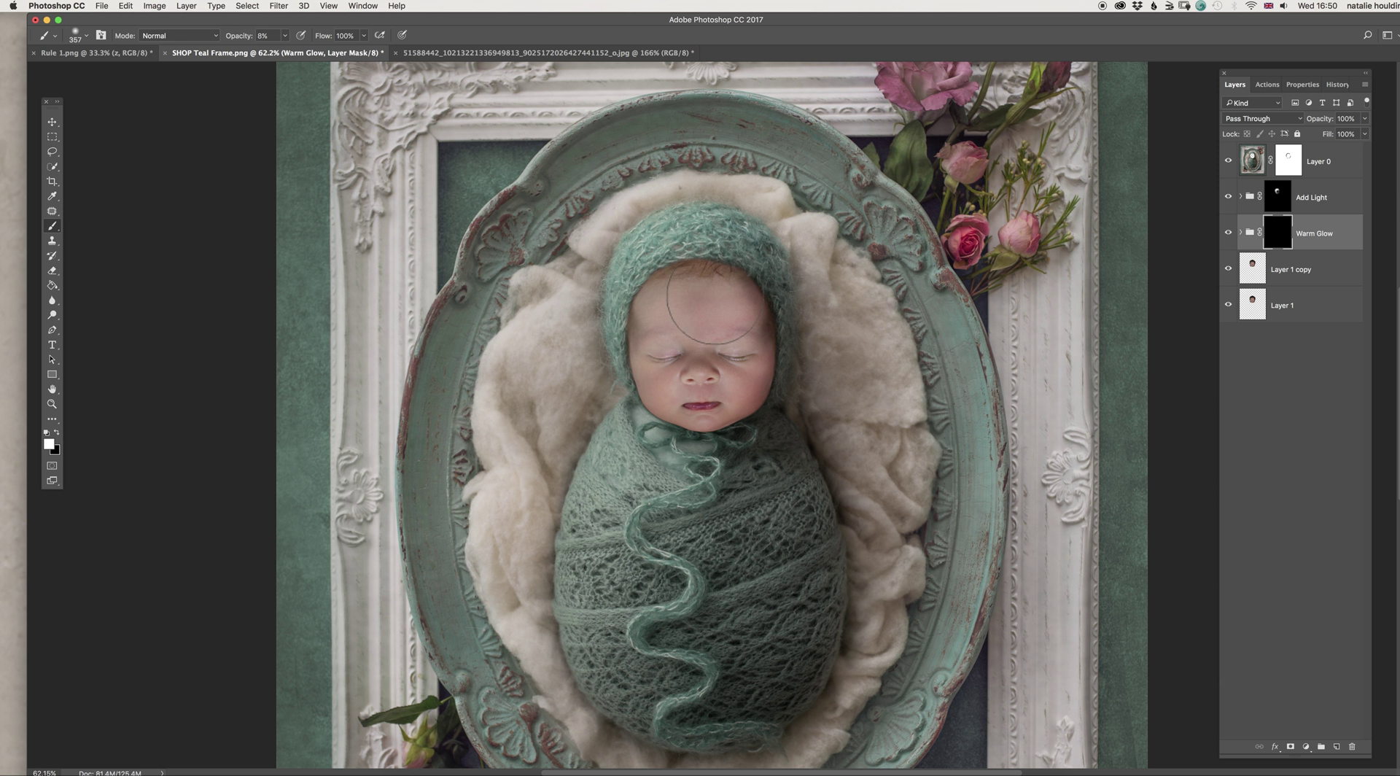
mouse_move(681, 338)
mouse_down()
mouse_move(693, 357)
mouse_move(719, 345)
mouse_move(711, 331)
mouse_move(685, 321)
mouse_move(707, 354)
mouse_up()
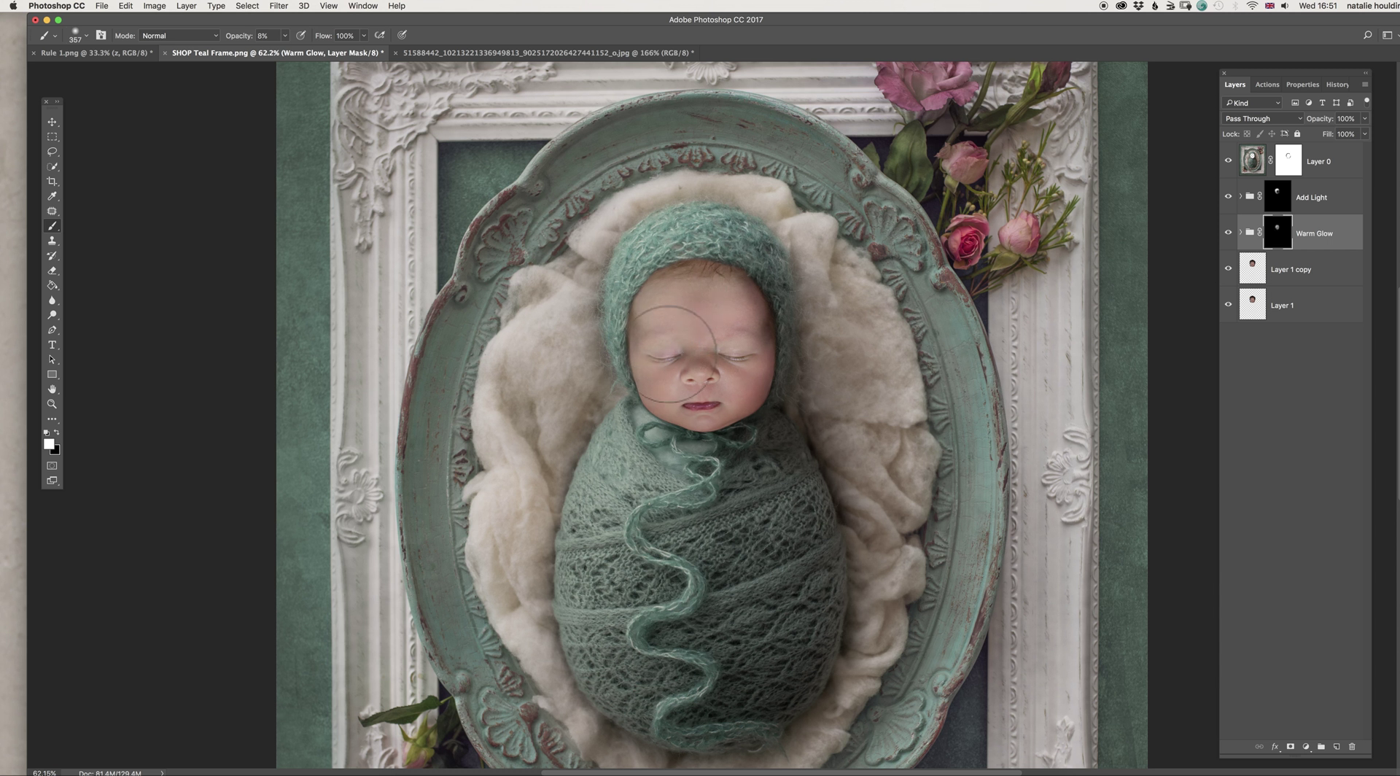
Compare the face with and without the Warm Glow group, then check how it blends with the whole composite
click(1228, 233)
click(1228, 233)
click(1227, 232)
scroll(729, 503, down, 5)
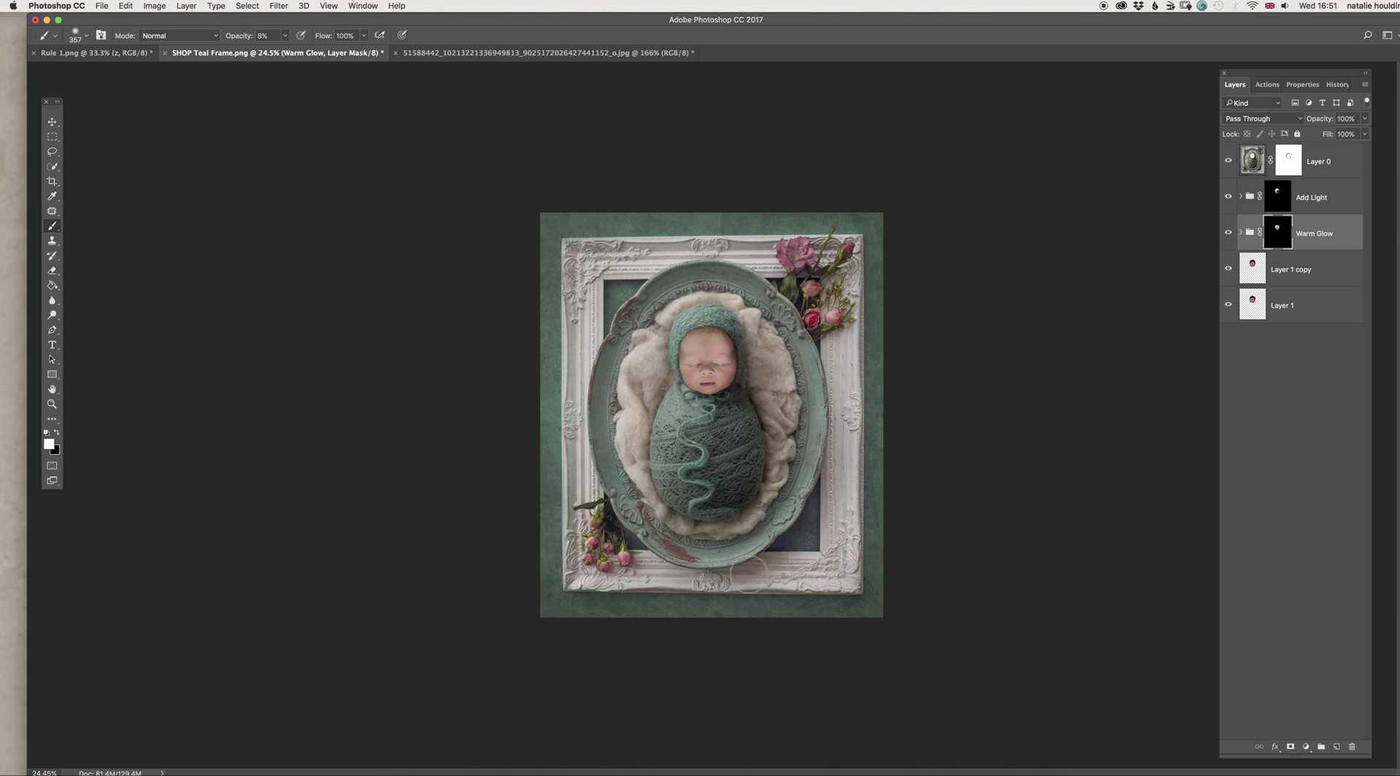
scroll(712, 277, up, 1)
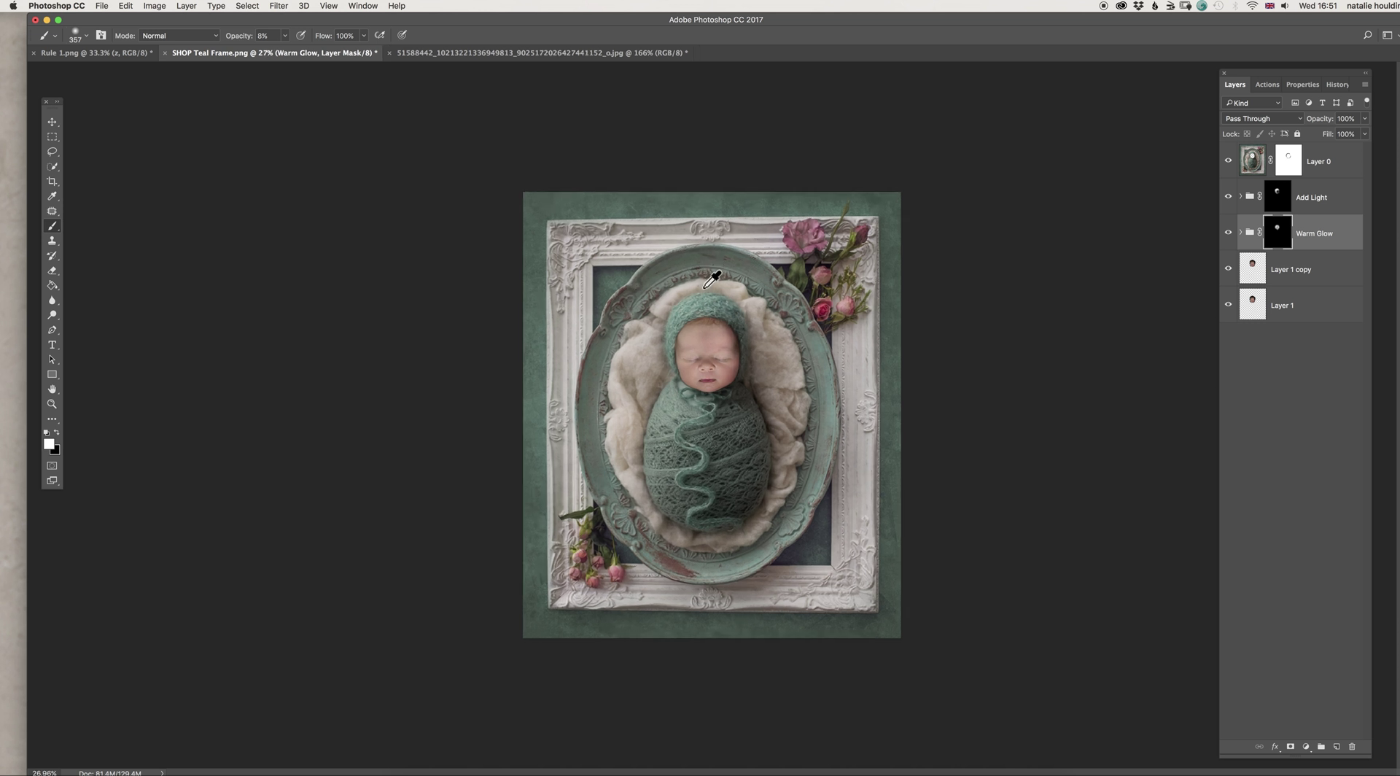
scroll(712, 278, up, 1)
scroll(713, 286, up, 1)
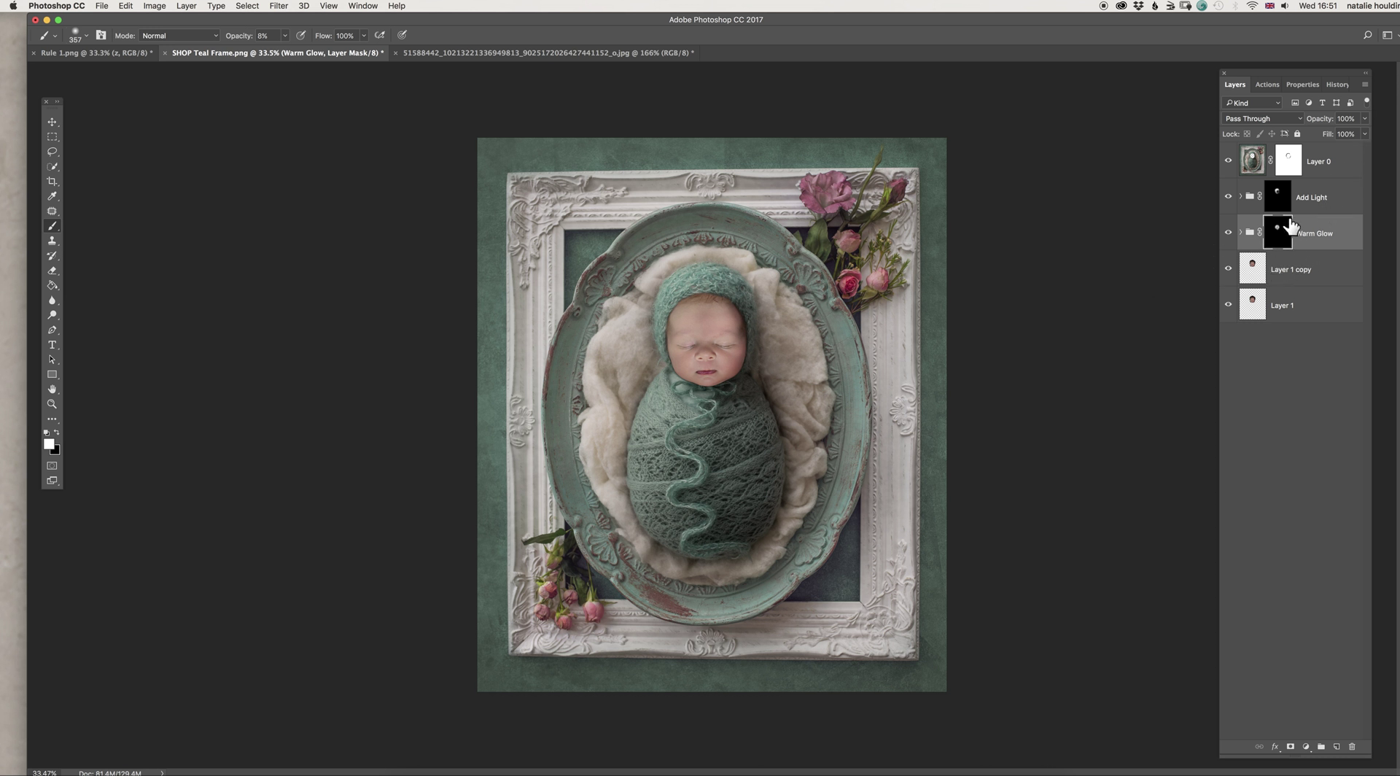
Apply the Camera Raw Filter to Layer 1 copy with Exposure -0.10, Contrast +27 and Highlights -15
click(1287, 274)
click(277, 7)
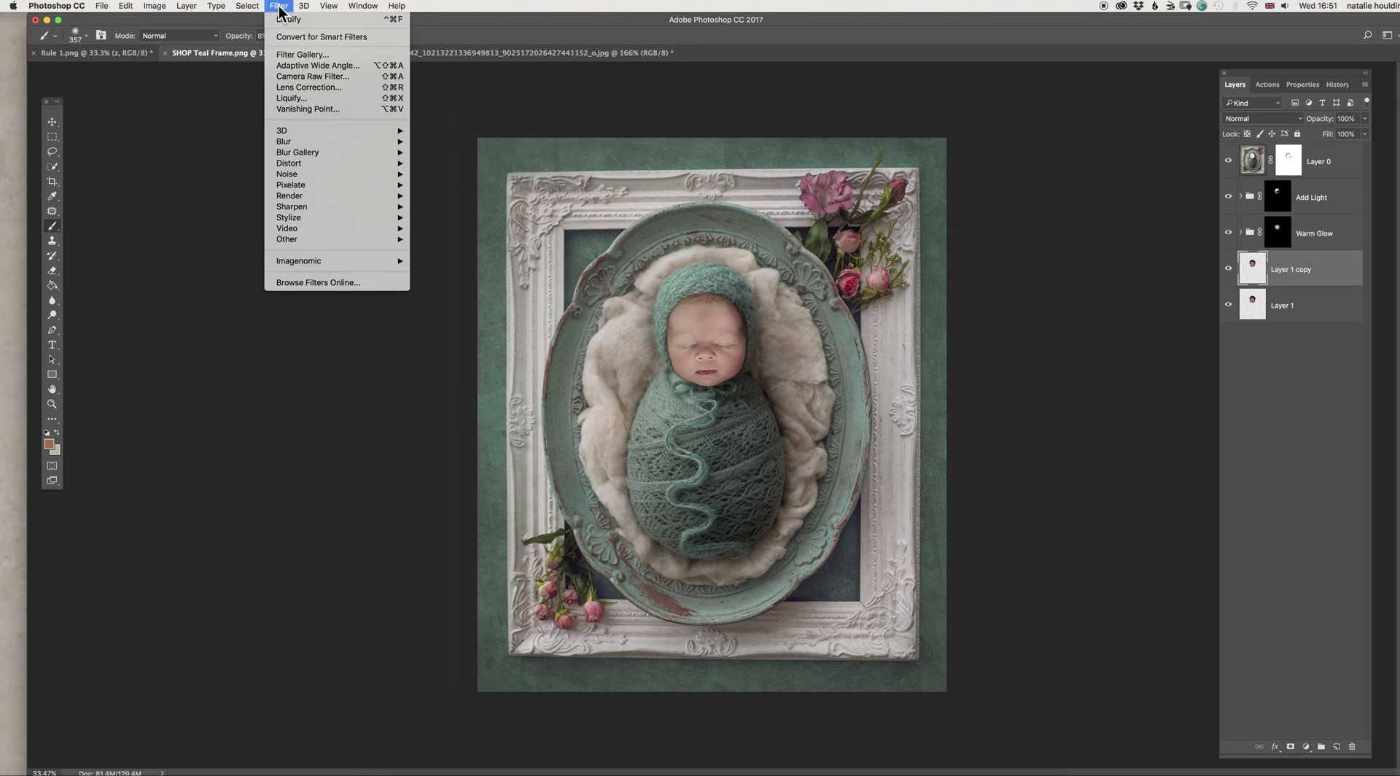
click(337, 75)
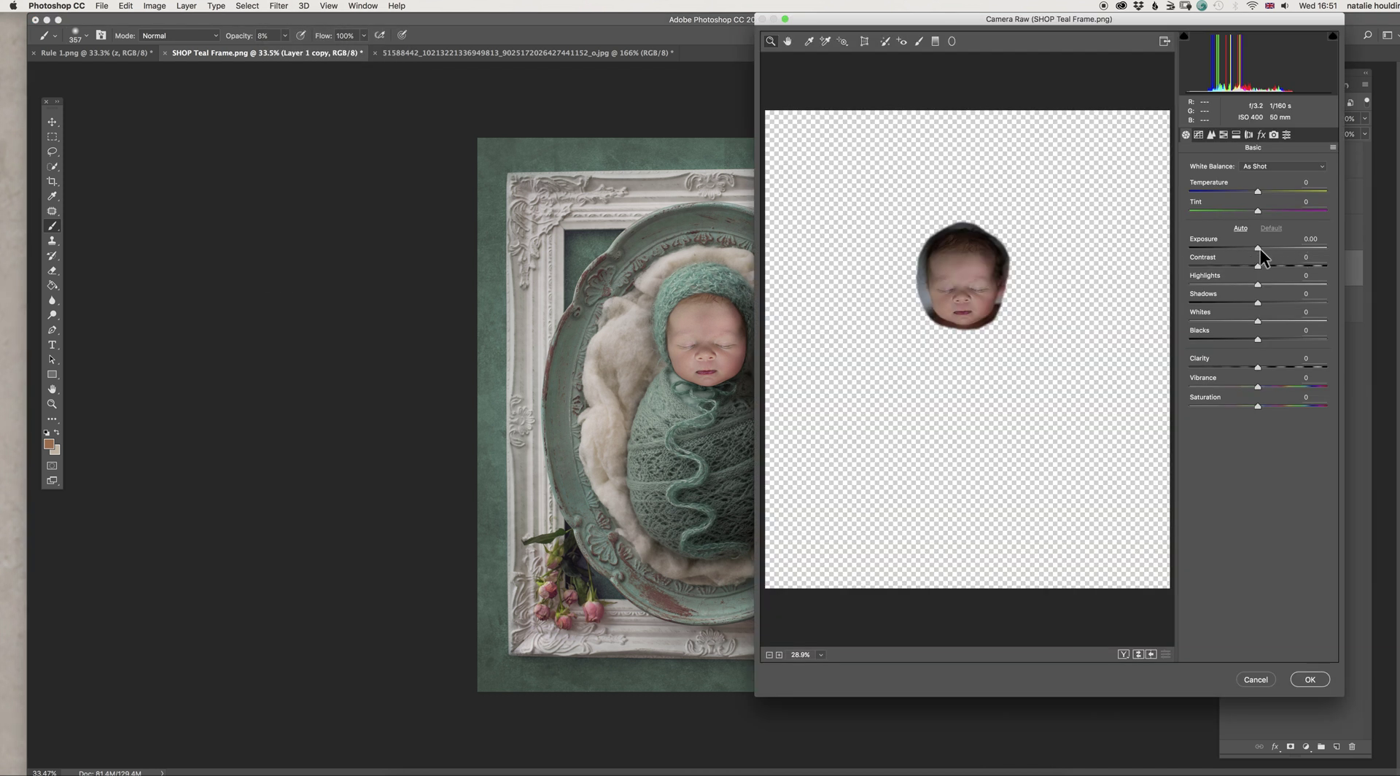
drag(1257, 247, 1255, 247)
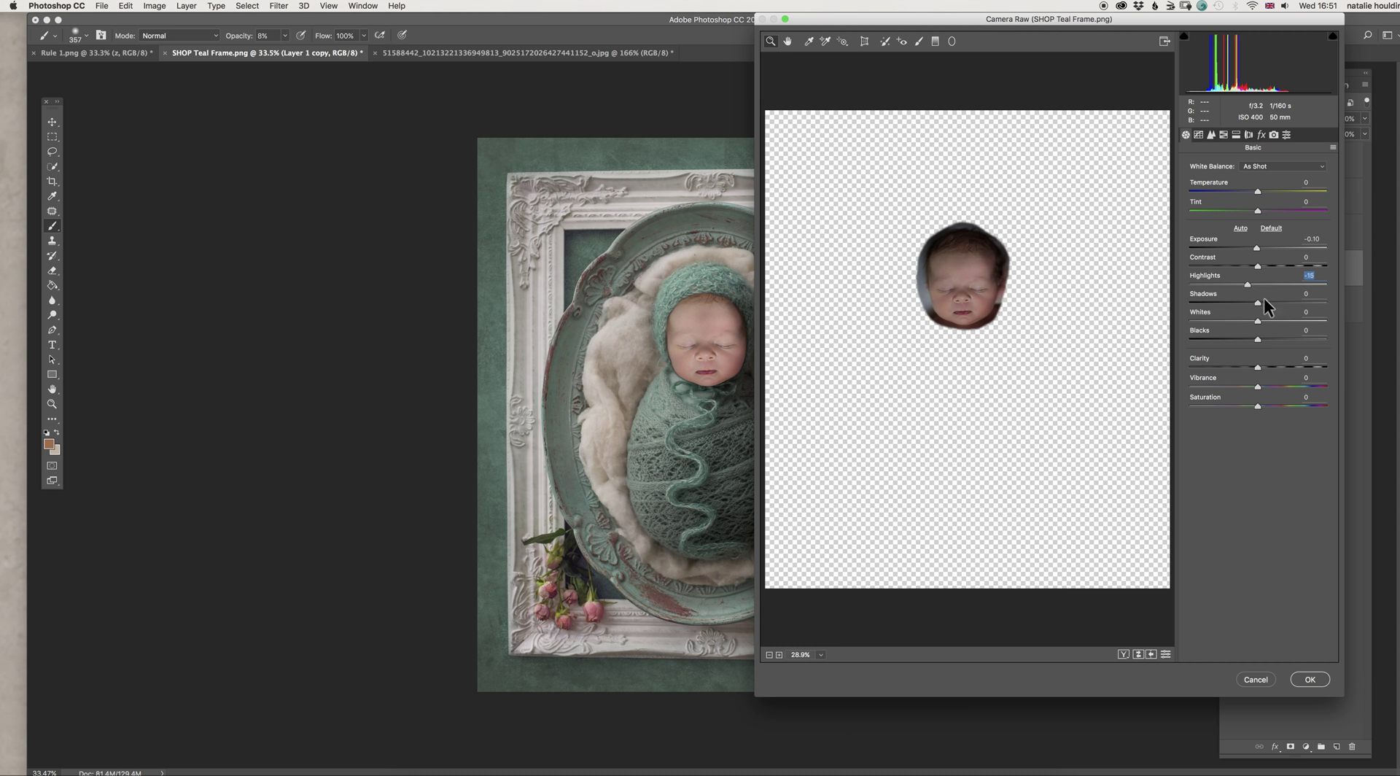
drag(1258, 267, 1276, 273)
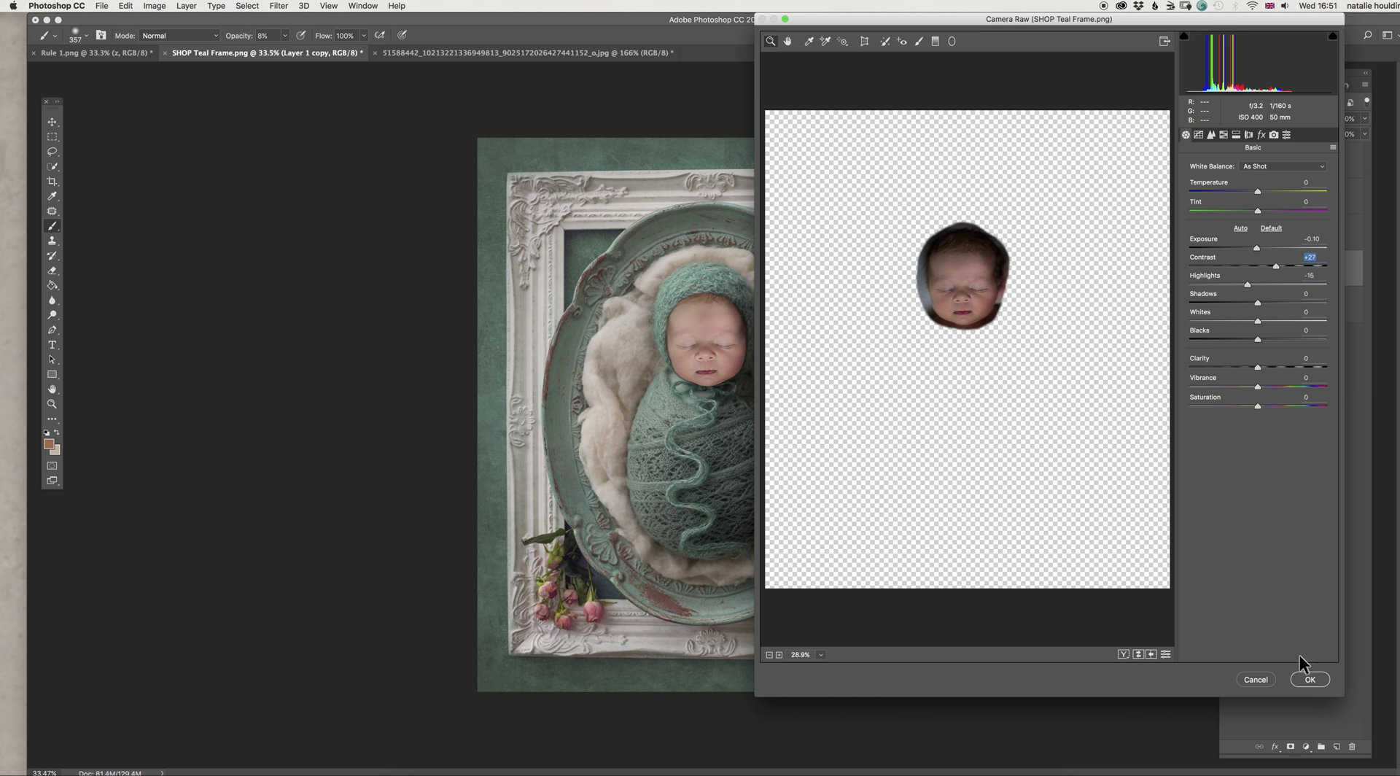
click(1311, 679)
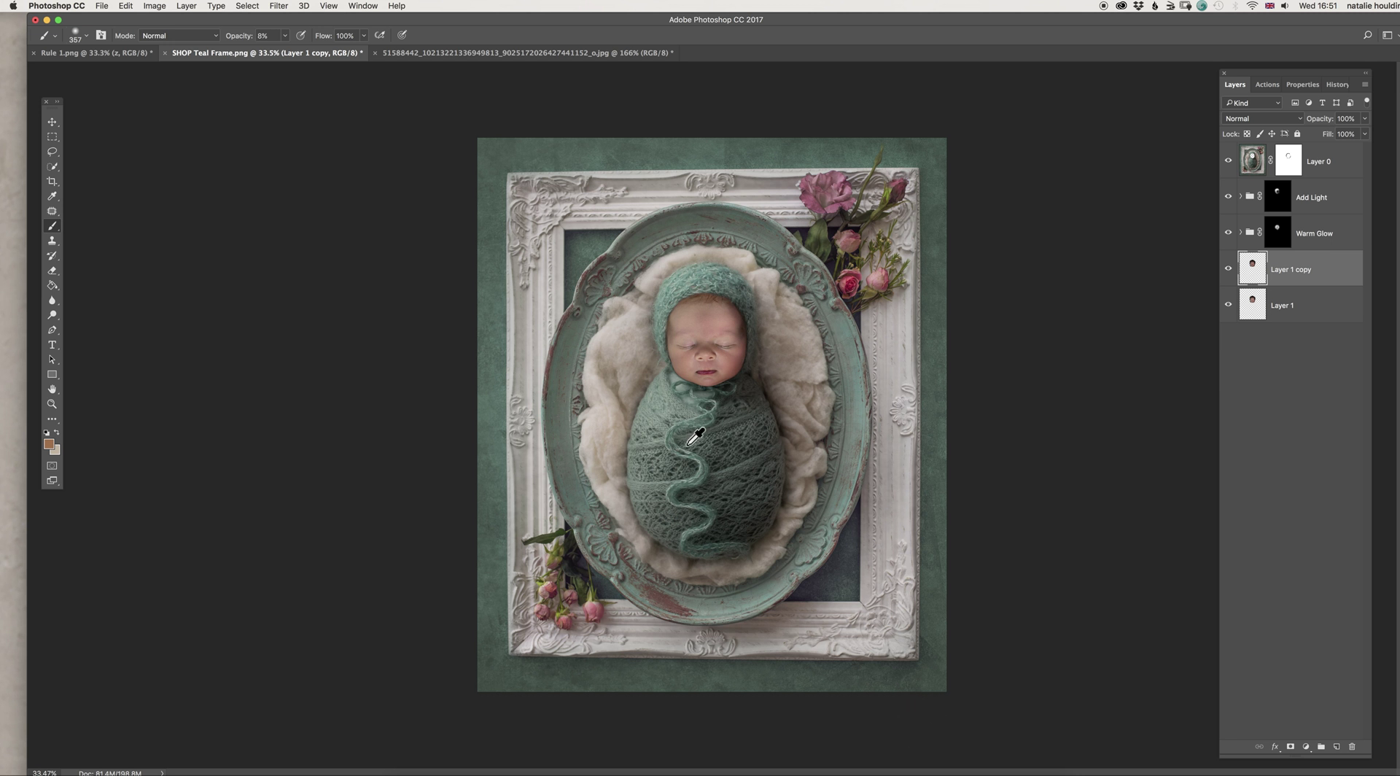
Apply the Camera Raw Filter to Layer 1 copy a second time
scroll(693, 431, up, 2)
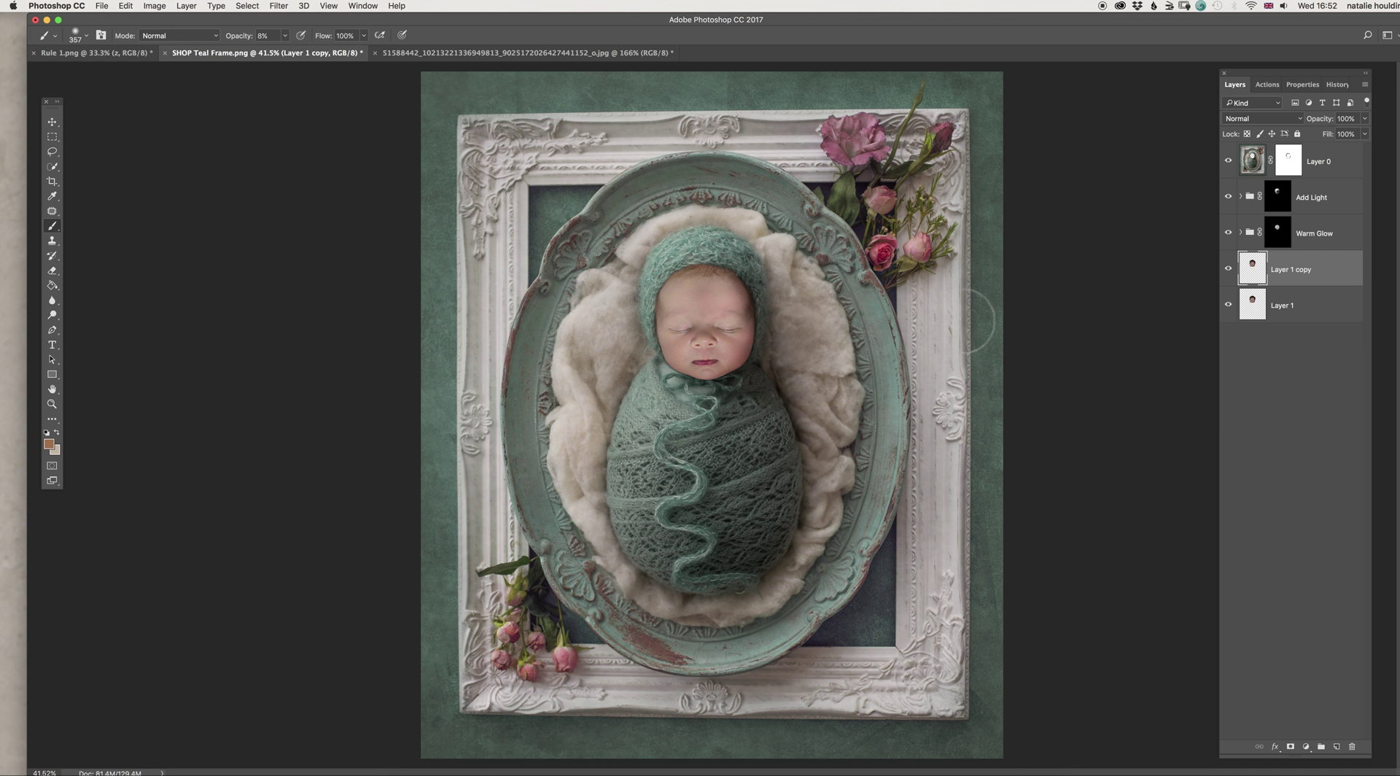
click(279, 6)
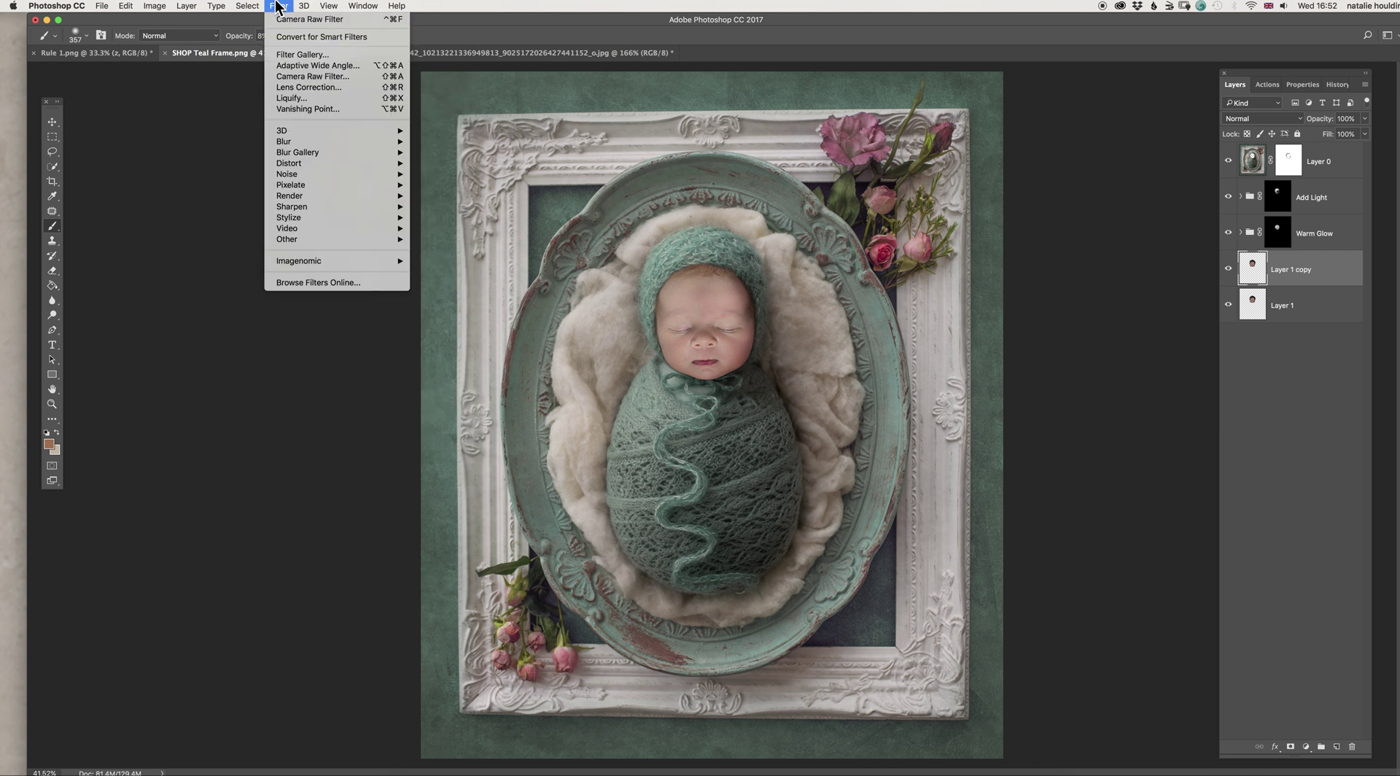
click(793, 137)
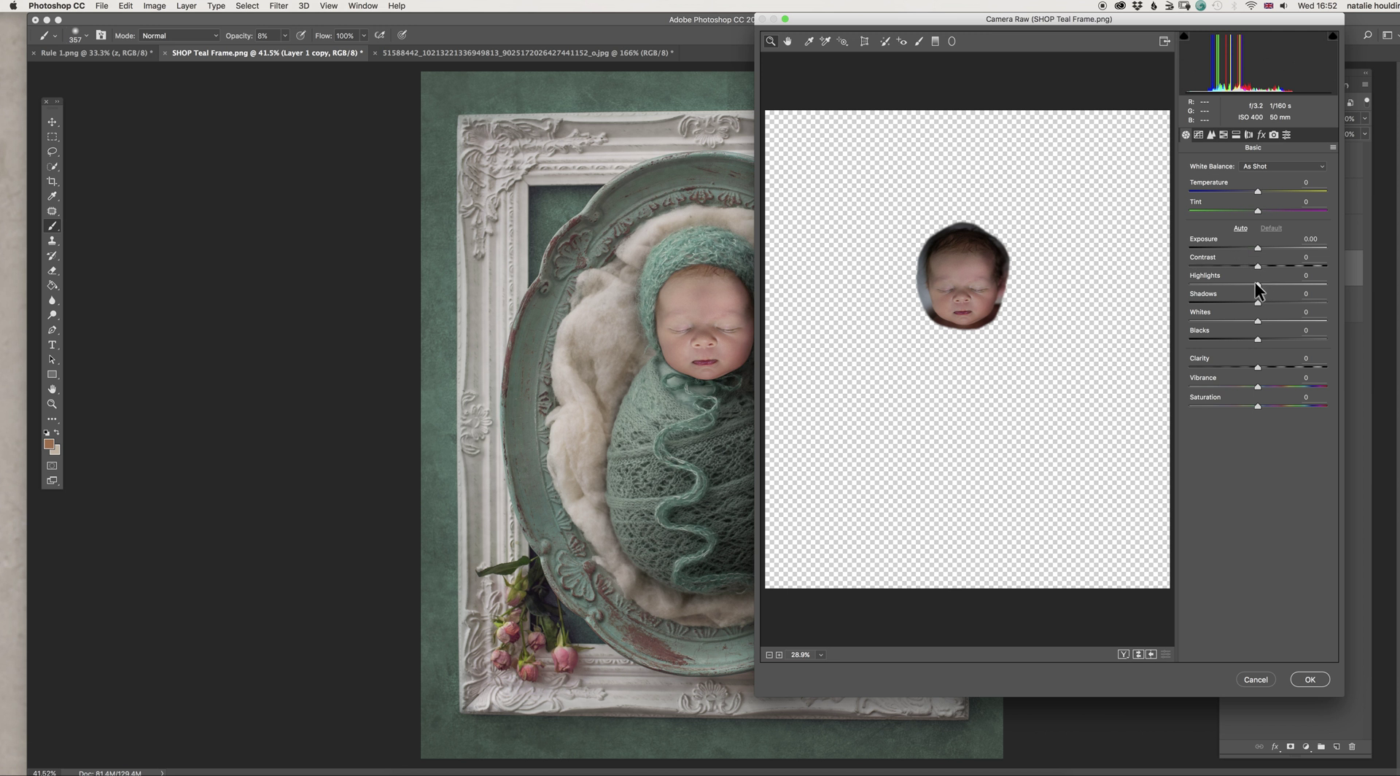
click(1310, 679)
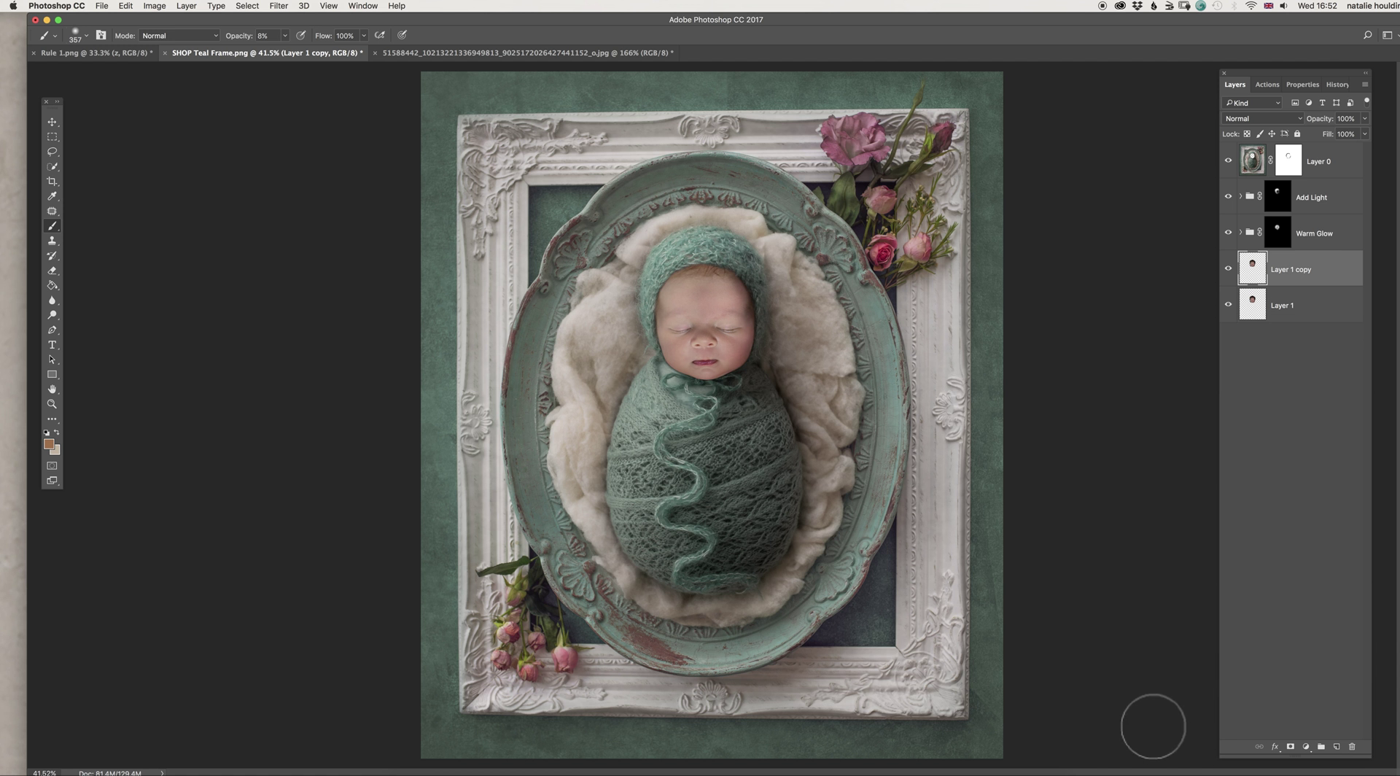
click(281, 6)
click(285, 35)
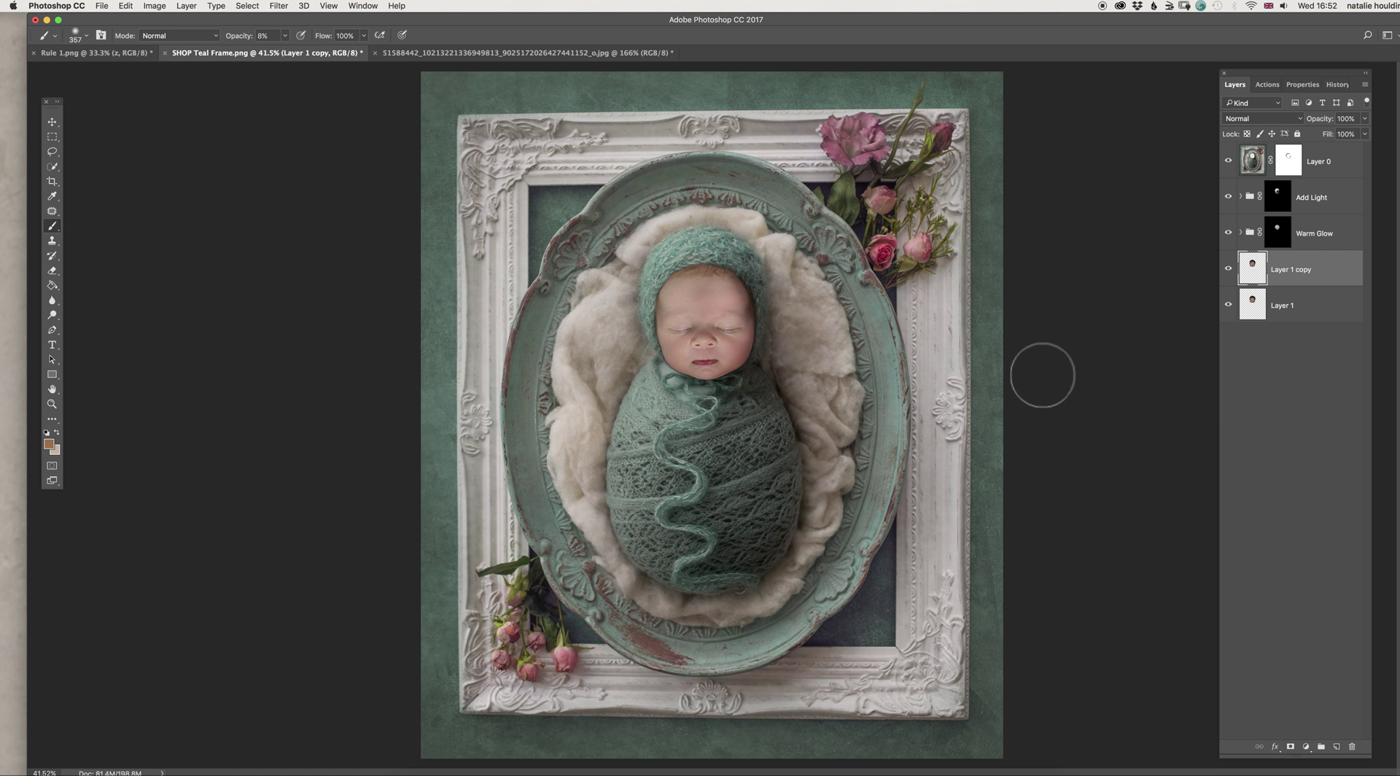
Flatten the image, then run the Add Light action and paint white on its mask over the wrap below the chin
click(1267, 86)
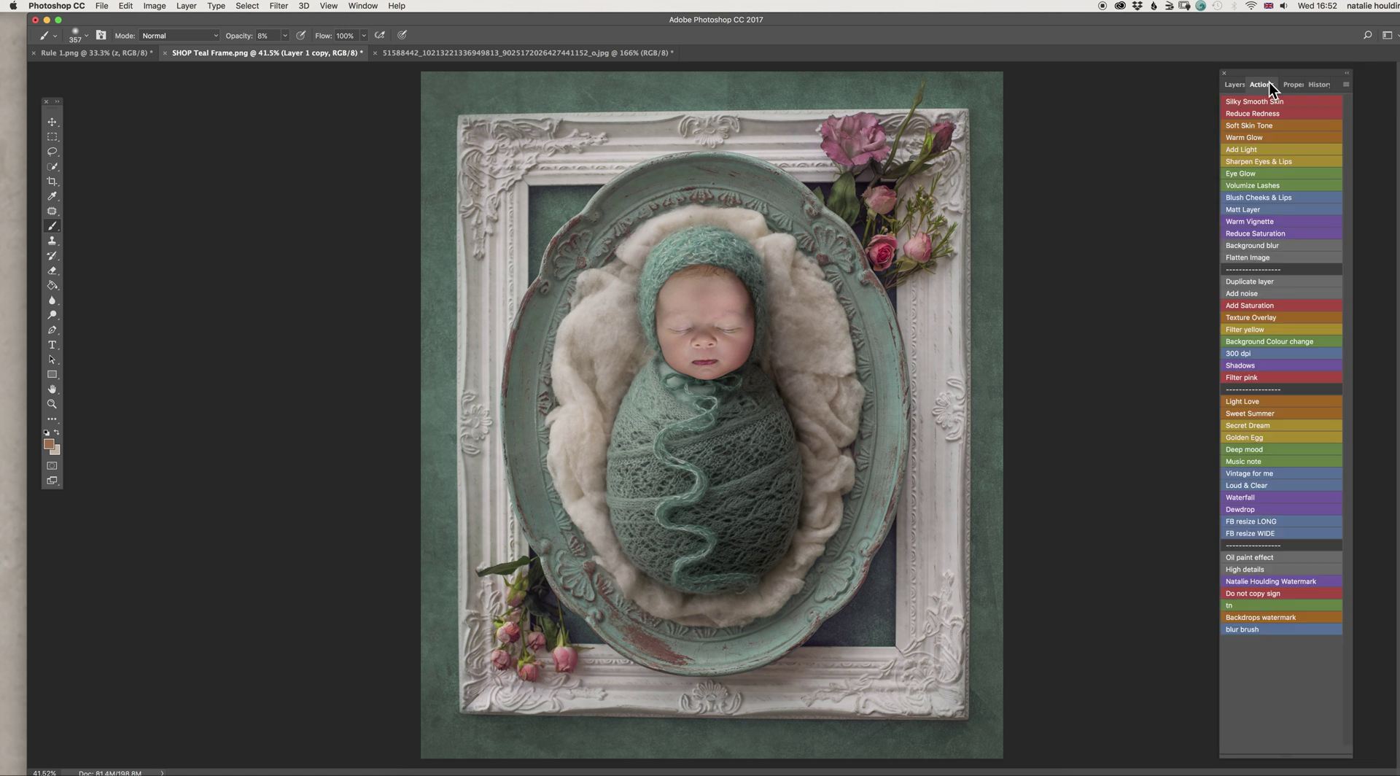
click(1248, 259)
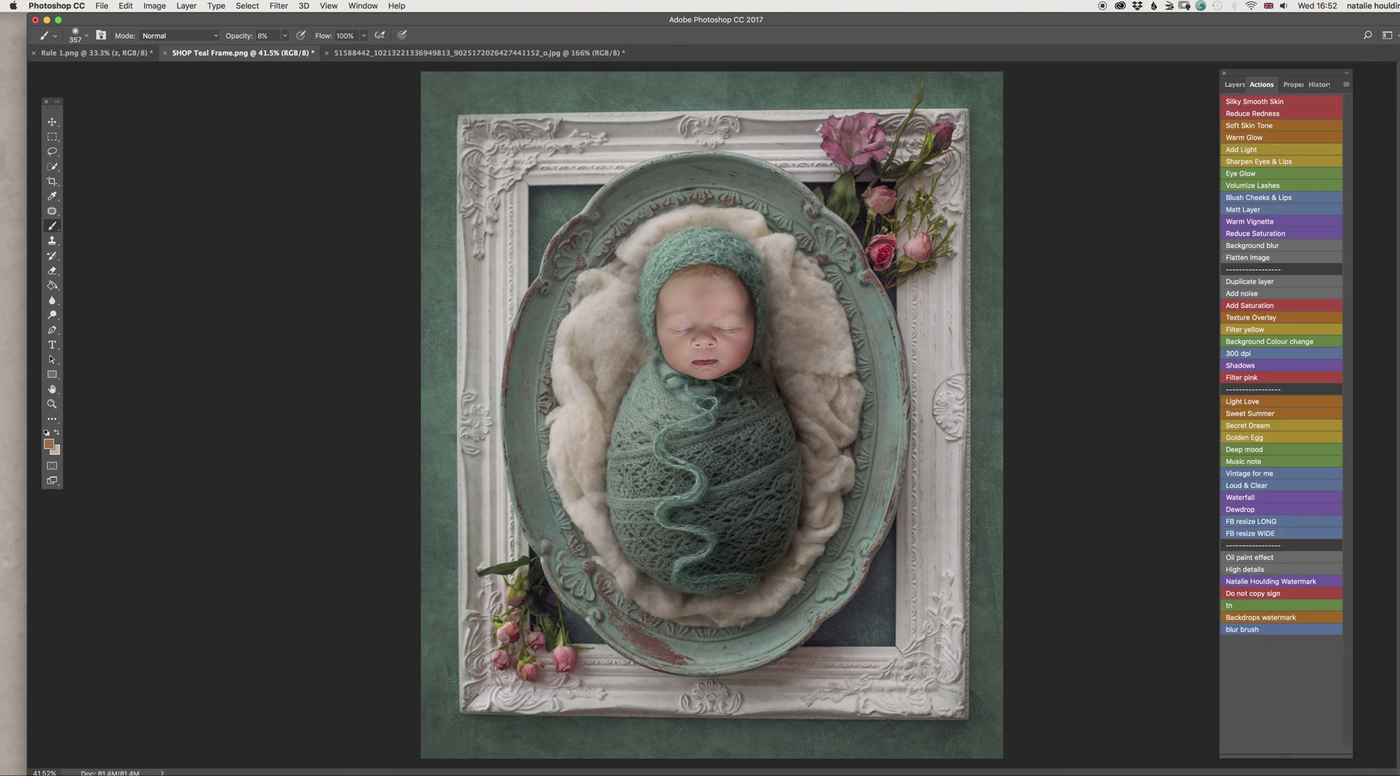
click(1241, 149)
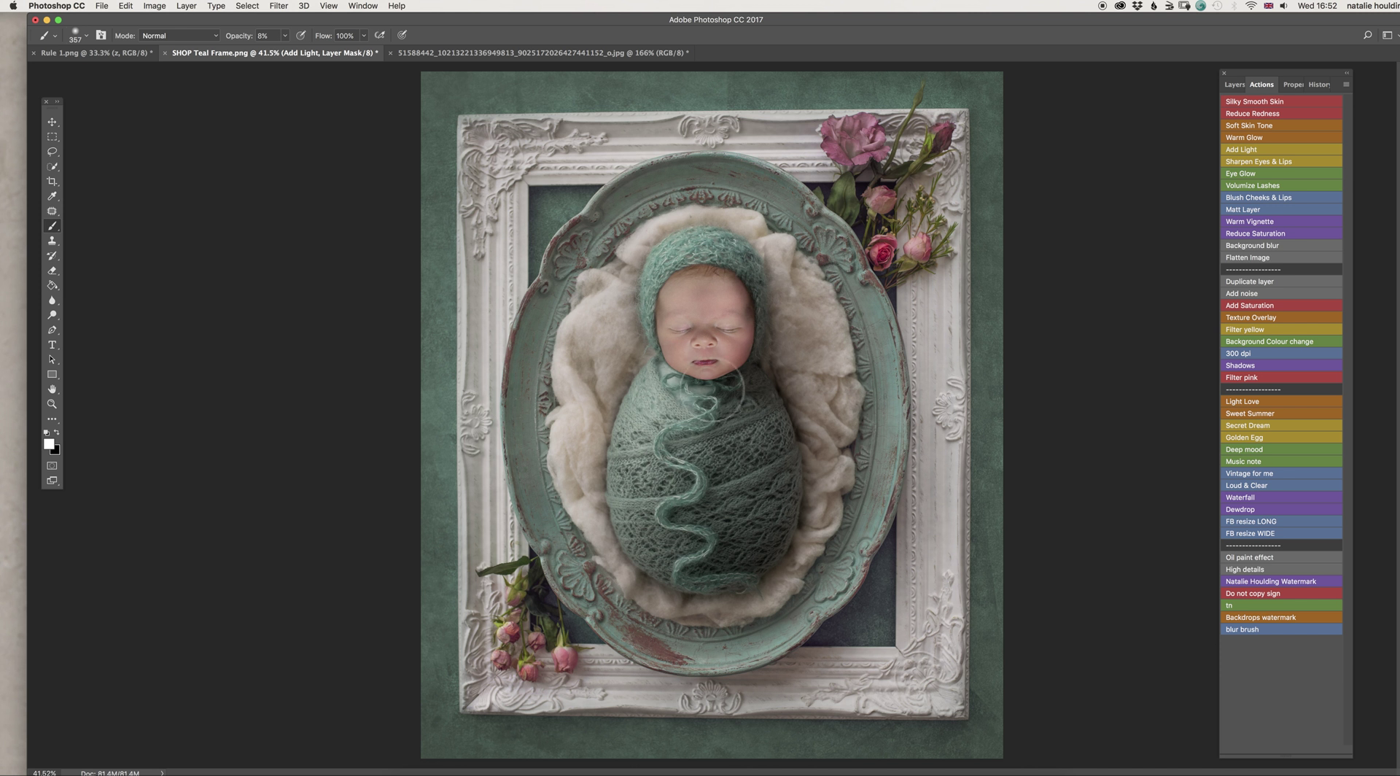
drag(652, 349, 681, 379)
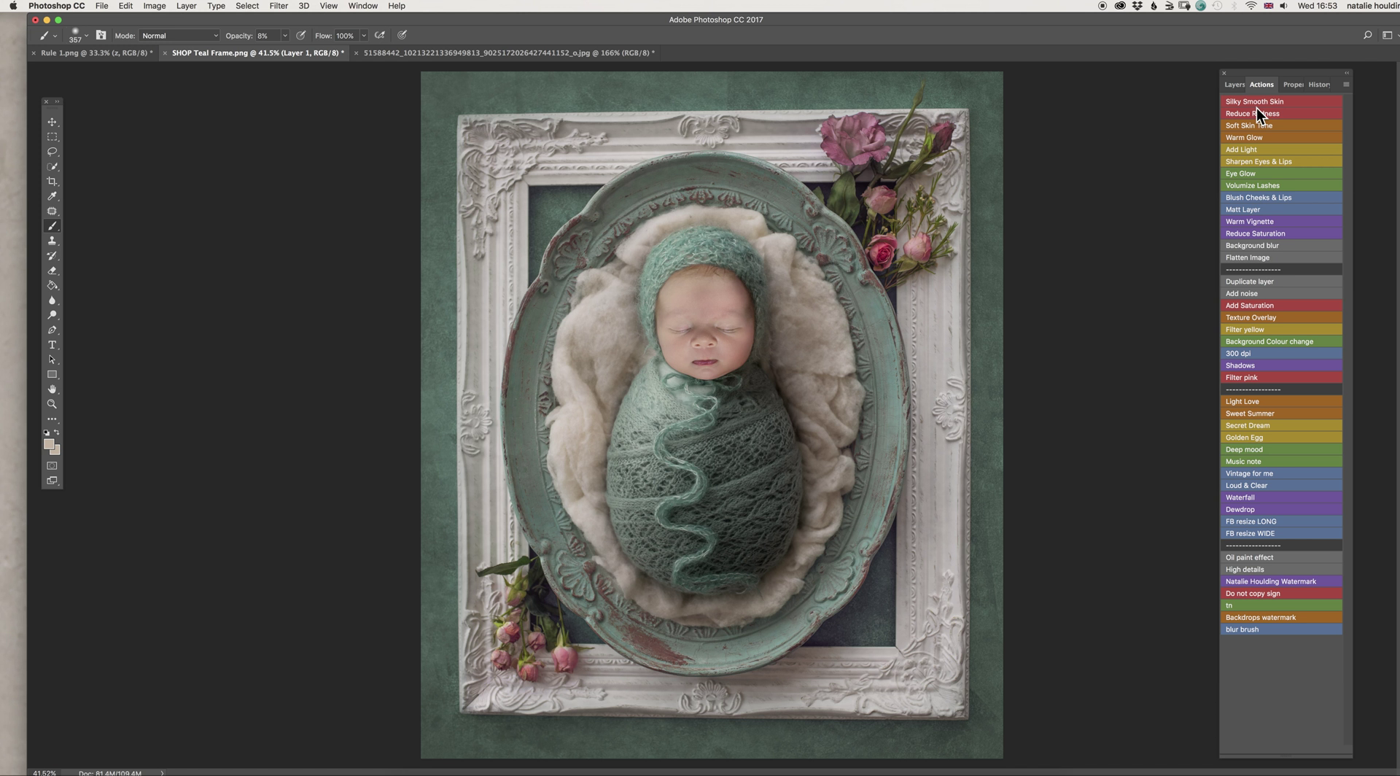
Compare the image with and without the Soft Light Layer 1, then flatten the image
click(1235, 85)
click(1229, 163)
click(1228, 165)
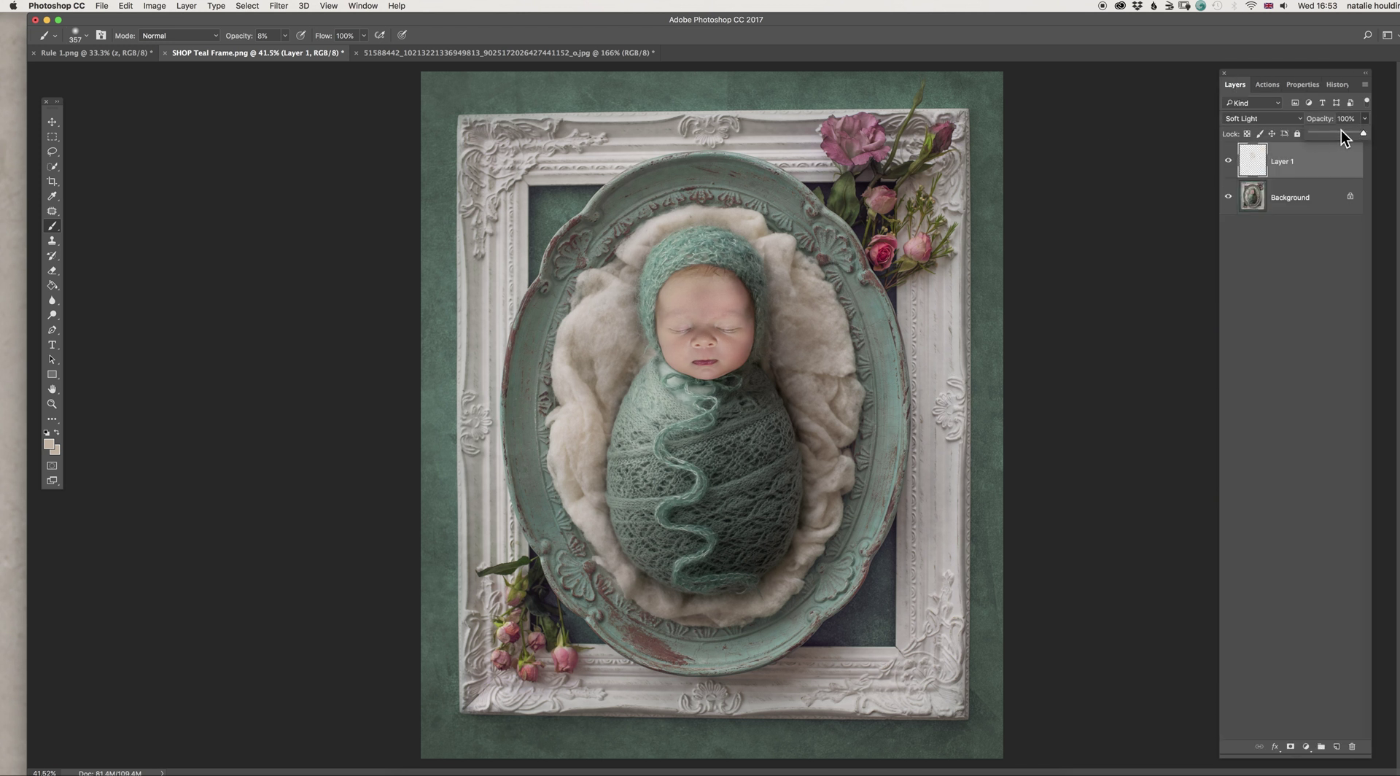
click(1266, 85)
click(1262, 256)
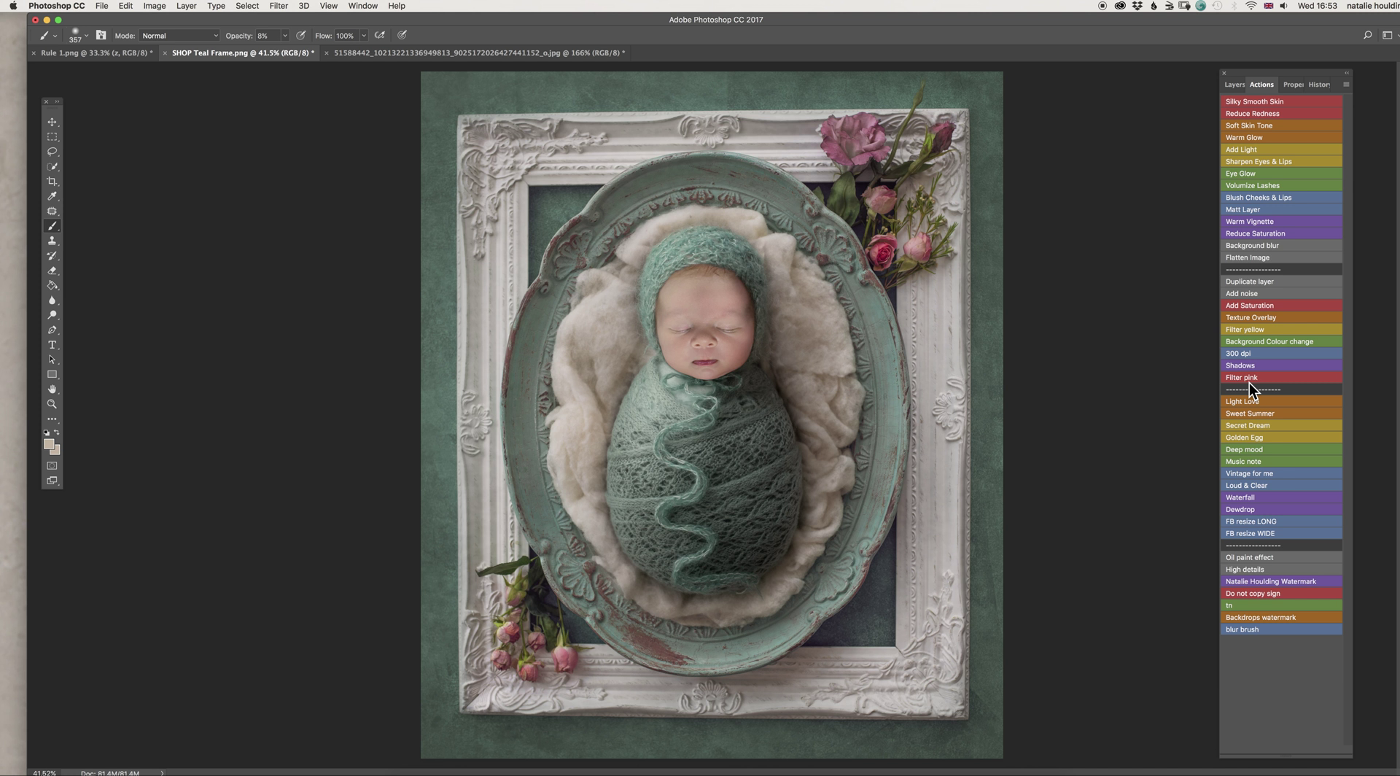
Try the Filter yellow action on the flattened image, then delete its Photo Filter 1 layer
click(1261, 328)
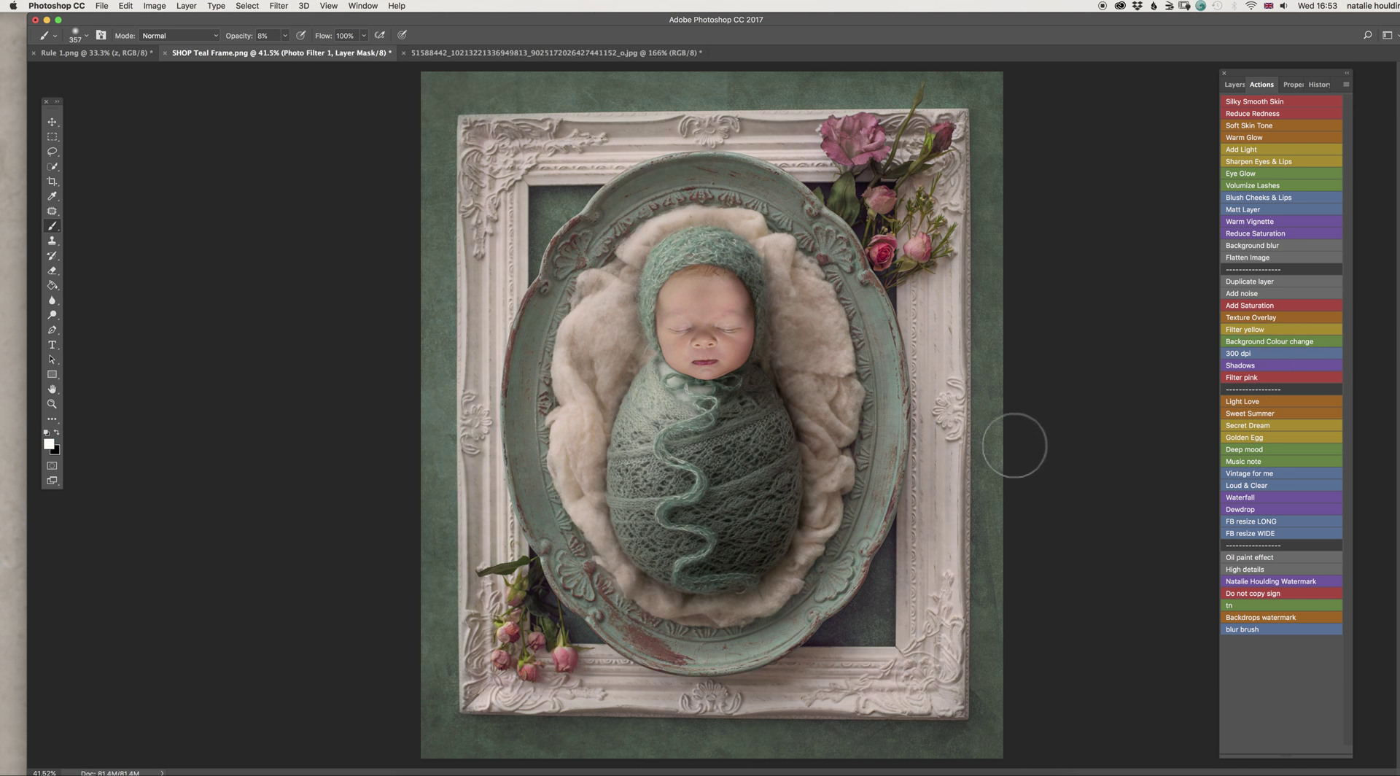
click(1234, 85)
click(1228, 162)
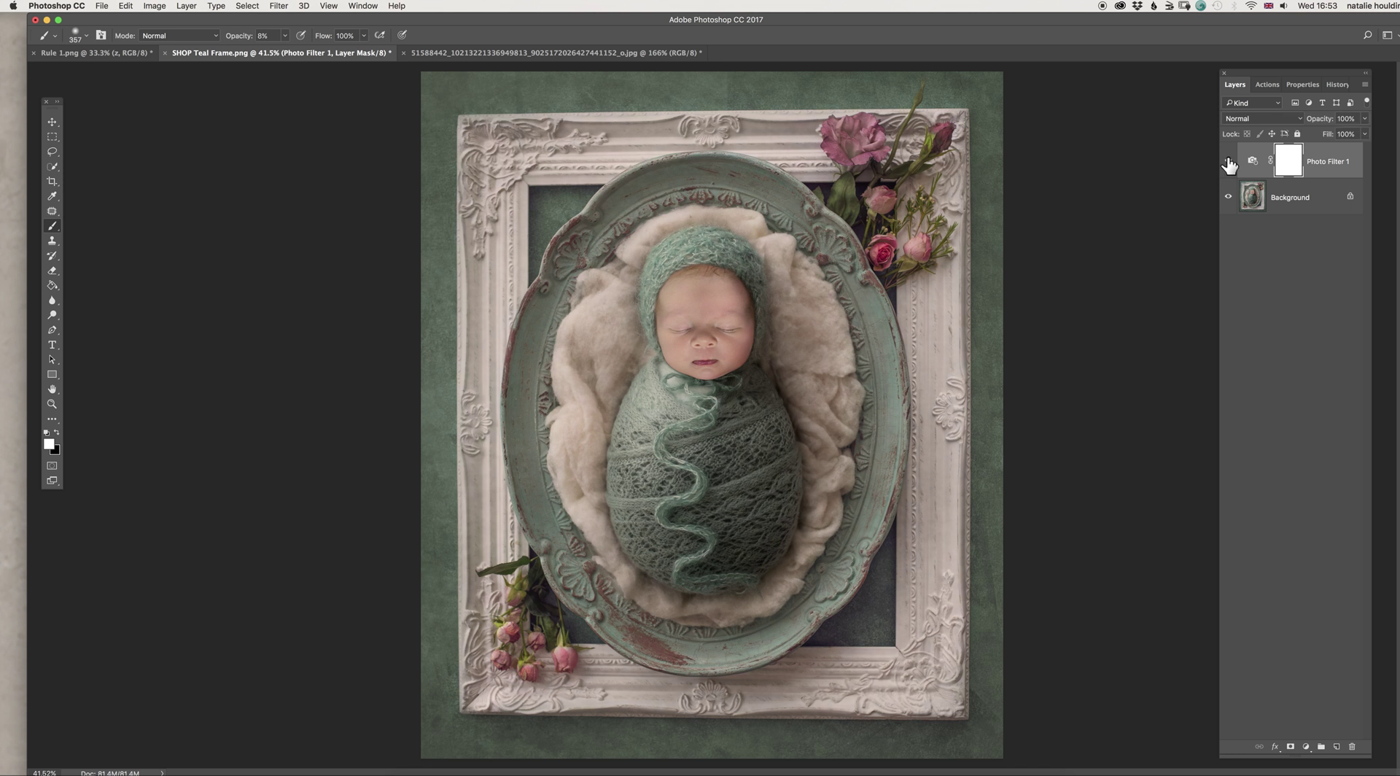
drag(1349, 175, 1353, 740)
Run the Sweet Summer action, lower its group opacity to 52% and compare the image with and without it
click(1267, 84)
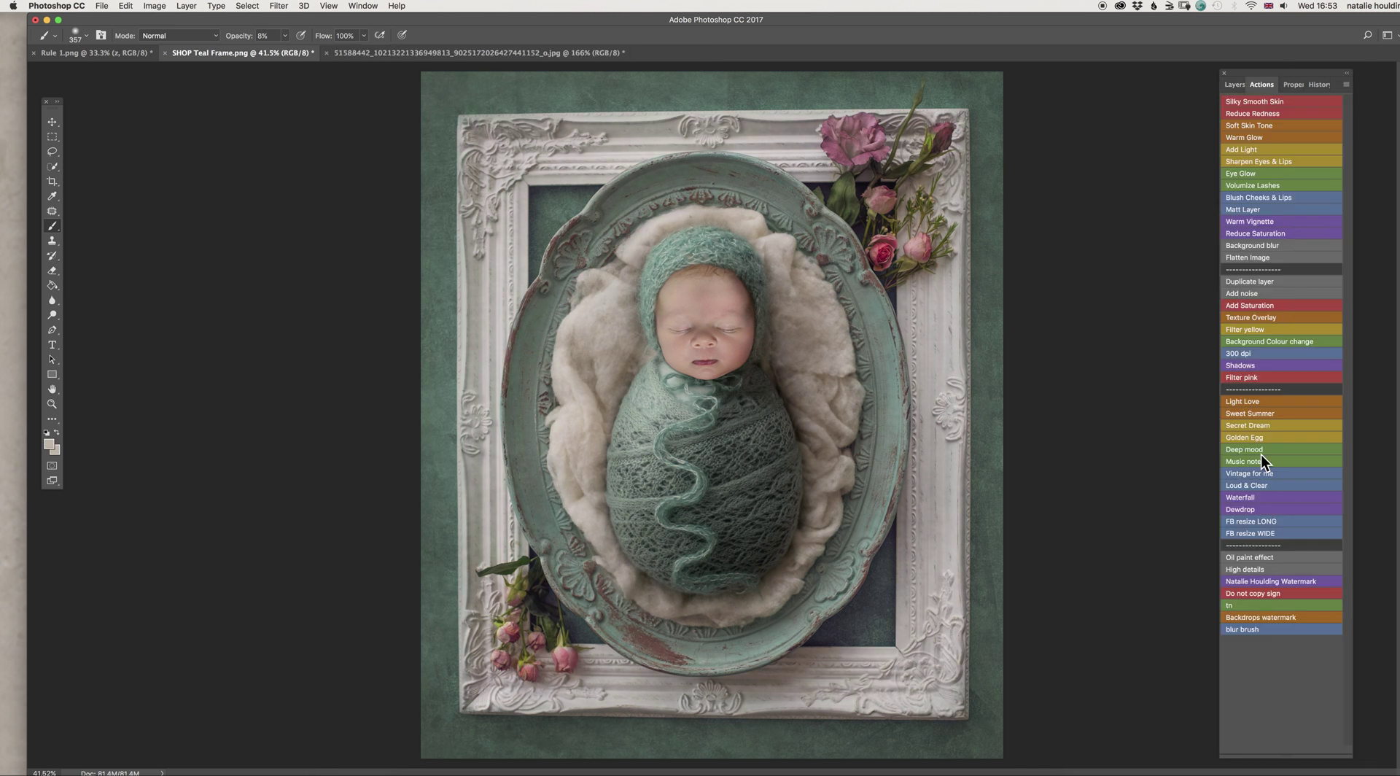
click(1246, 412)
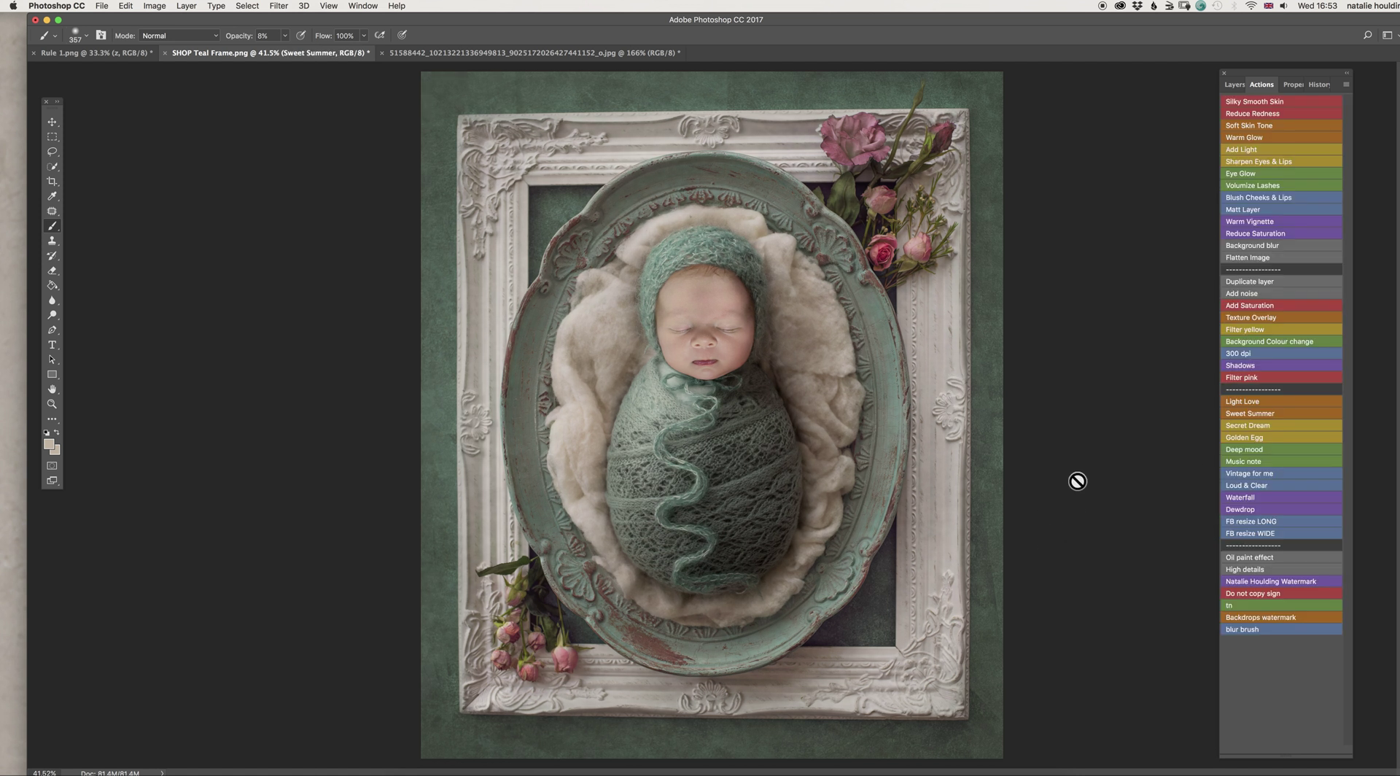
click(1234, 85)
click(1364, 118)
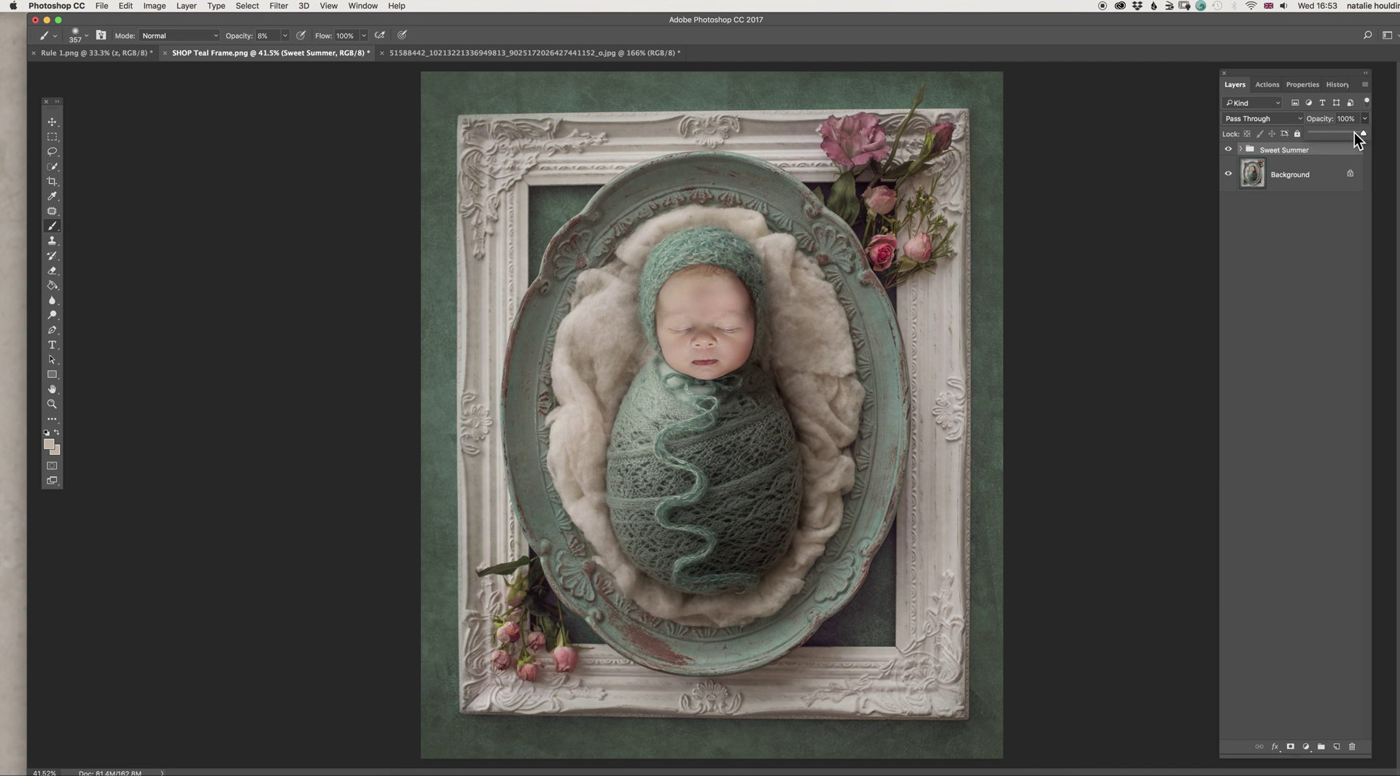
drag(1358, 132, 1324, 134)
click(1228, 149)
click(1228, 149)
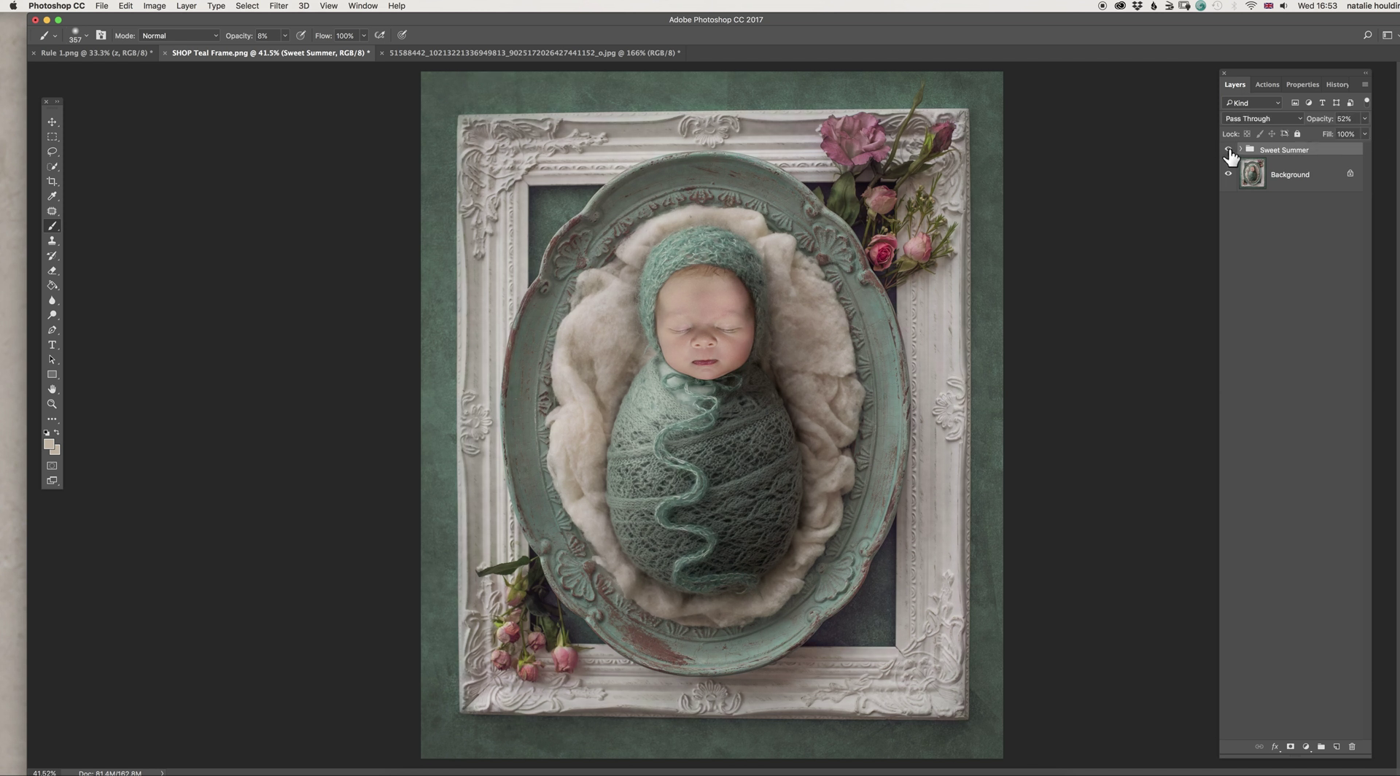
Flatten the image to merge the Sweet Summer group into the background, then check the finished composite
click(1262, 86)
click(1232, 257)
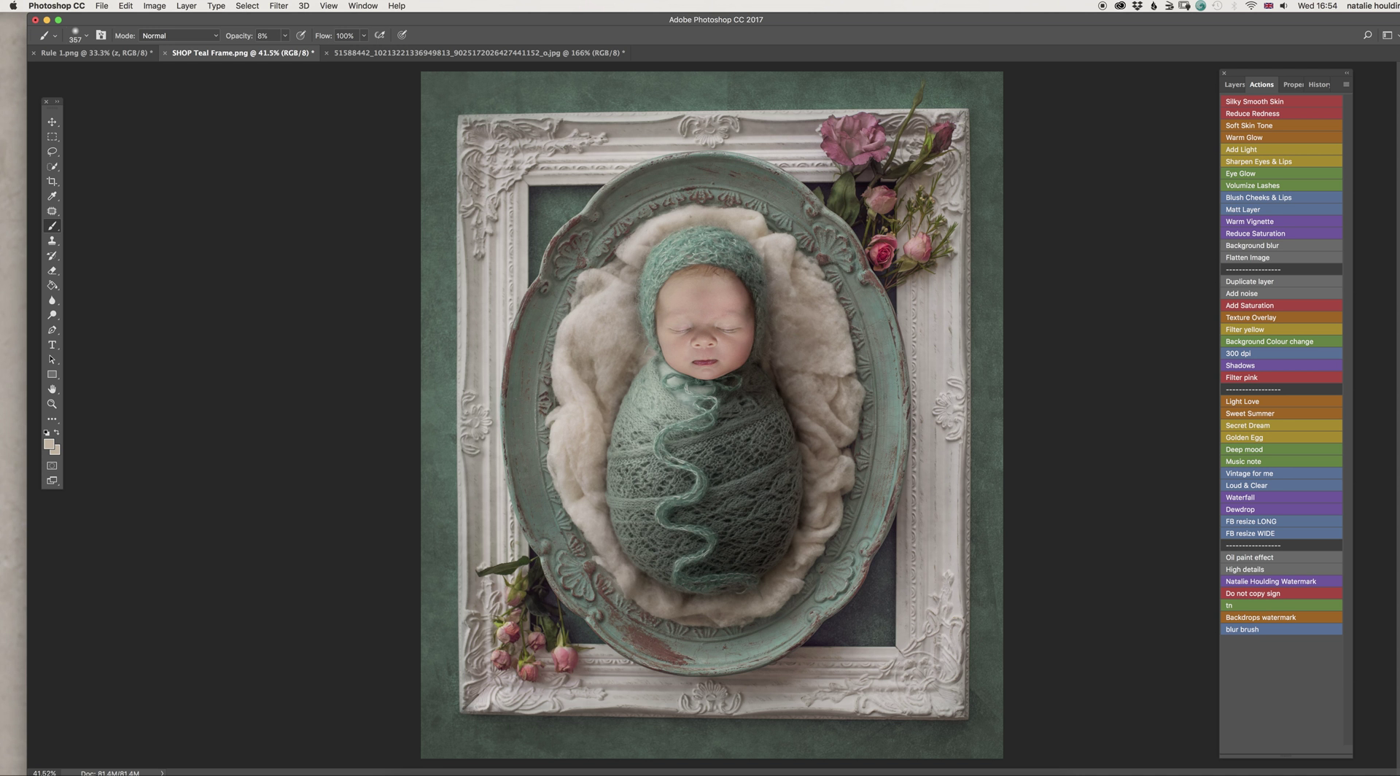
scroll(773, 297, up, 2)
scroll(766, 305, up, 2)
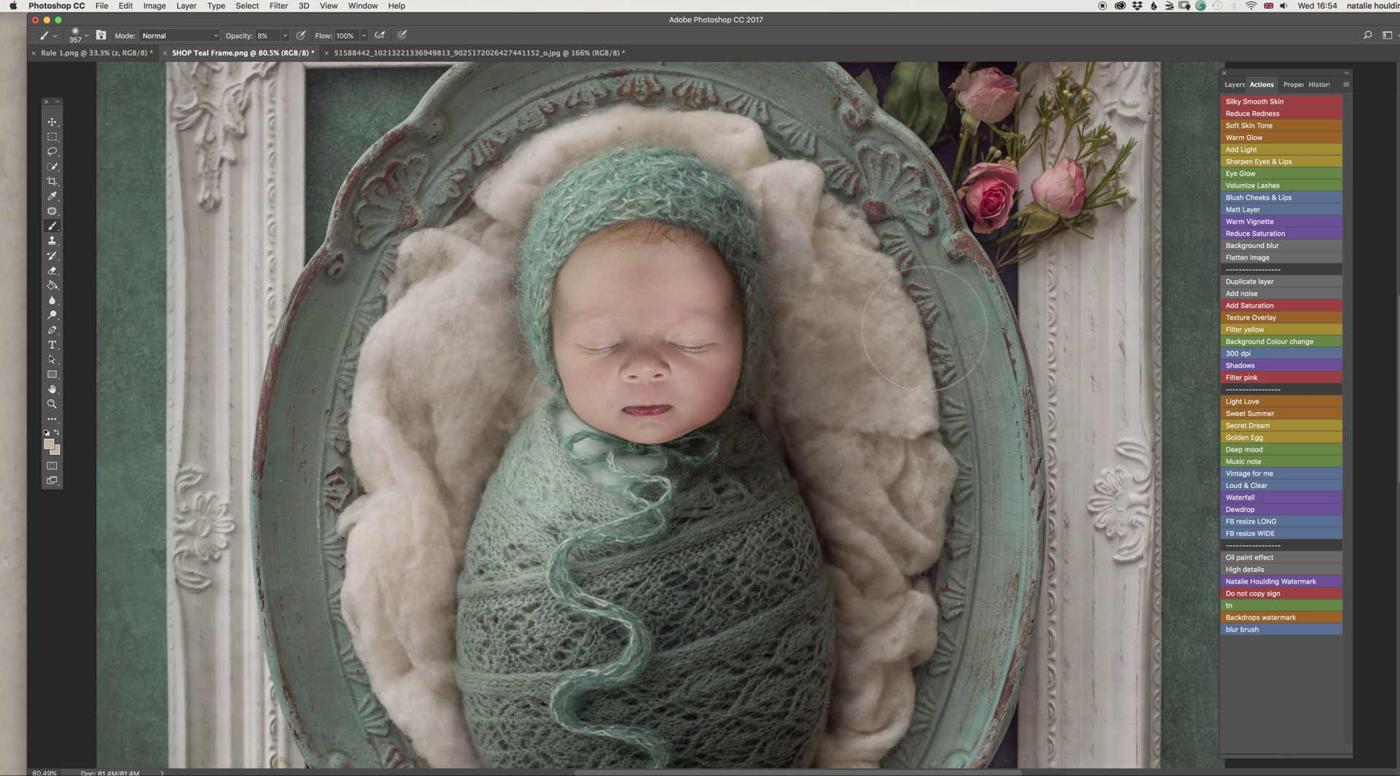
scroll(750, 462, down, 6)
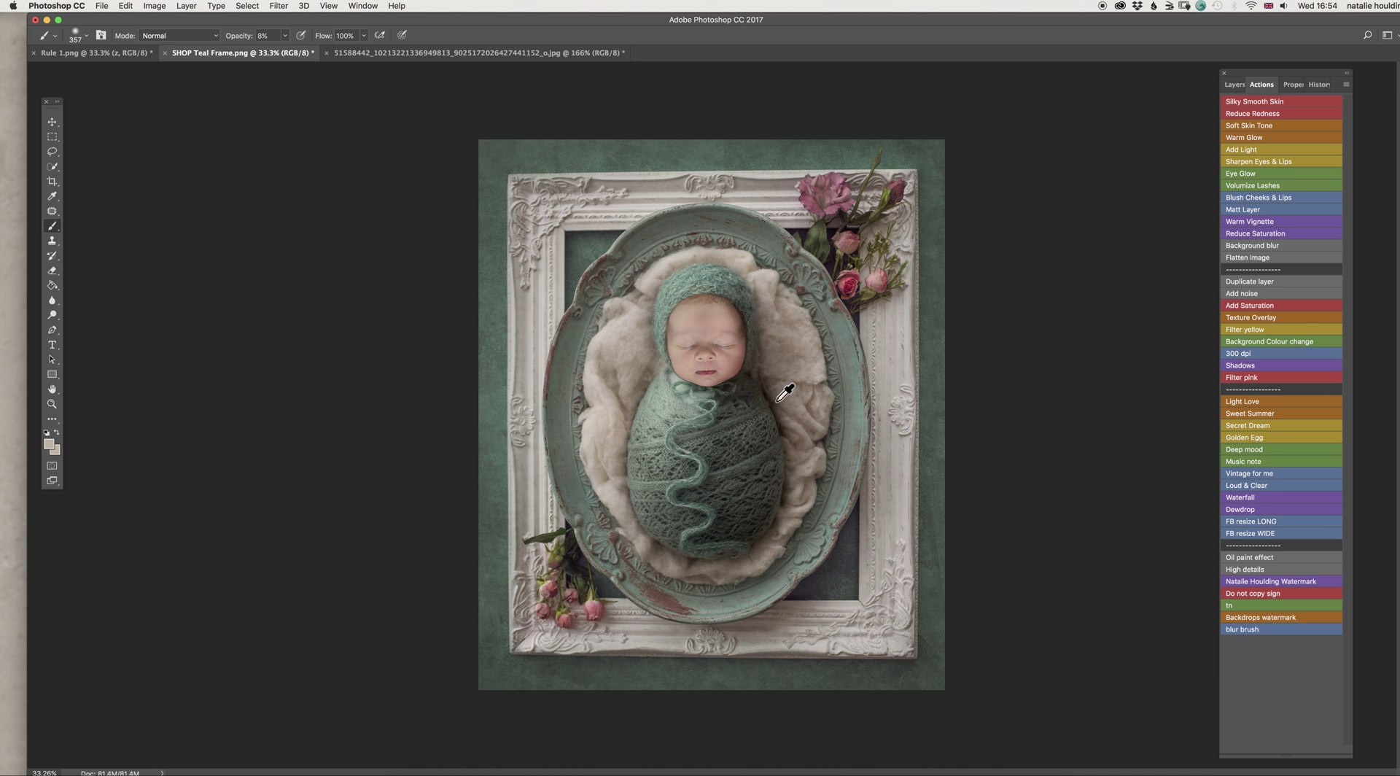
scroll(783, 404, up, 1)
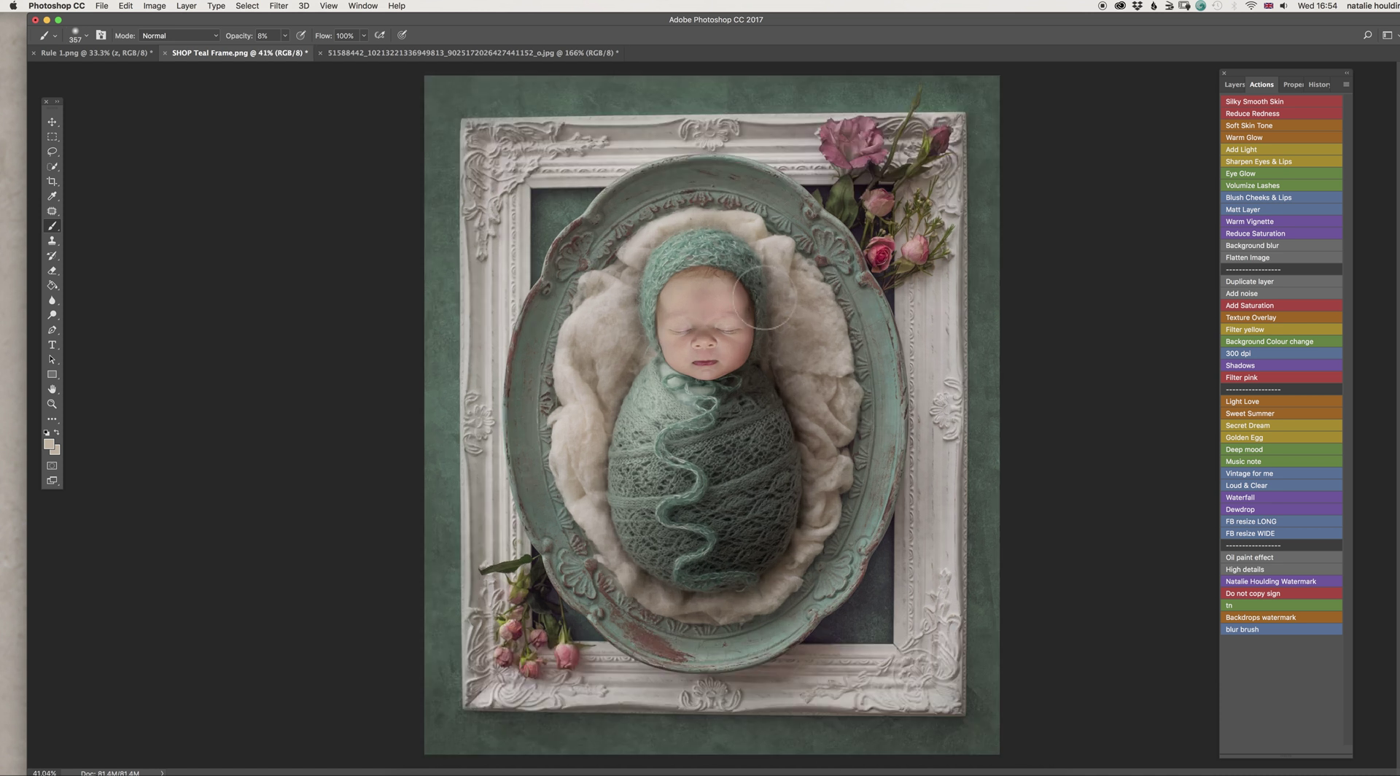